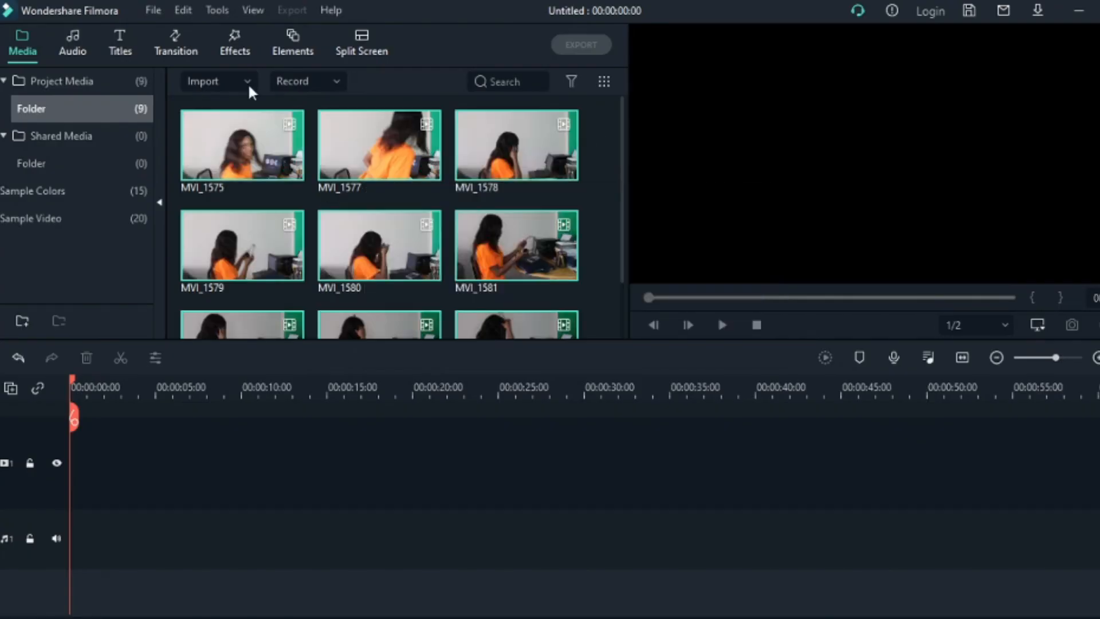
Step: Import the bottle cork sound effect green-screen video from the Documents folder into the project media
left_click(224, 90)
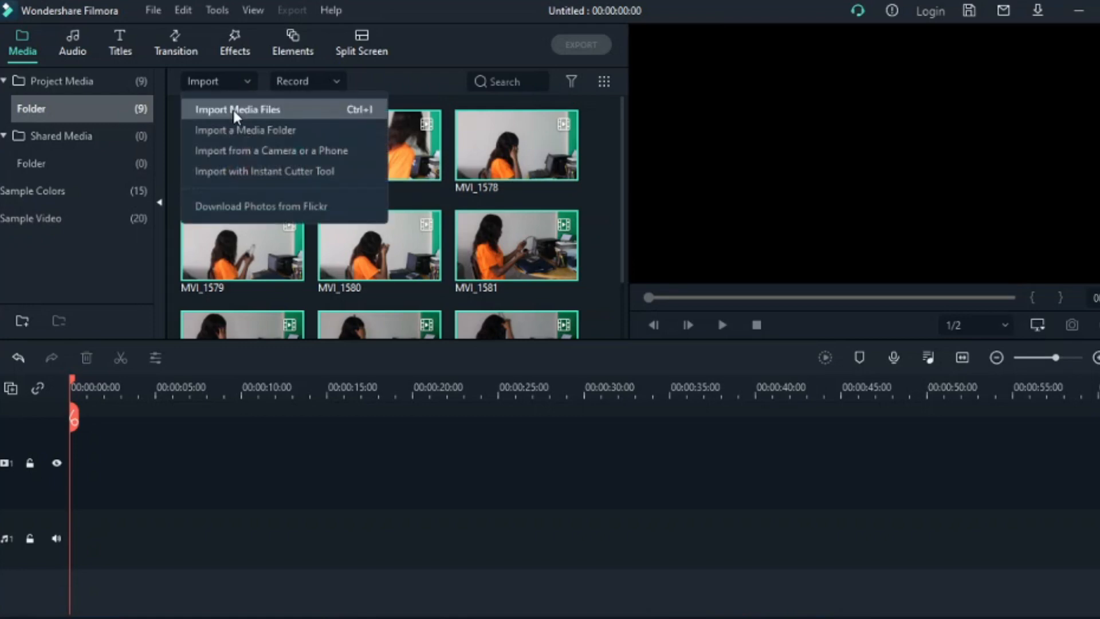
left_click(223, 109)
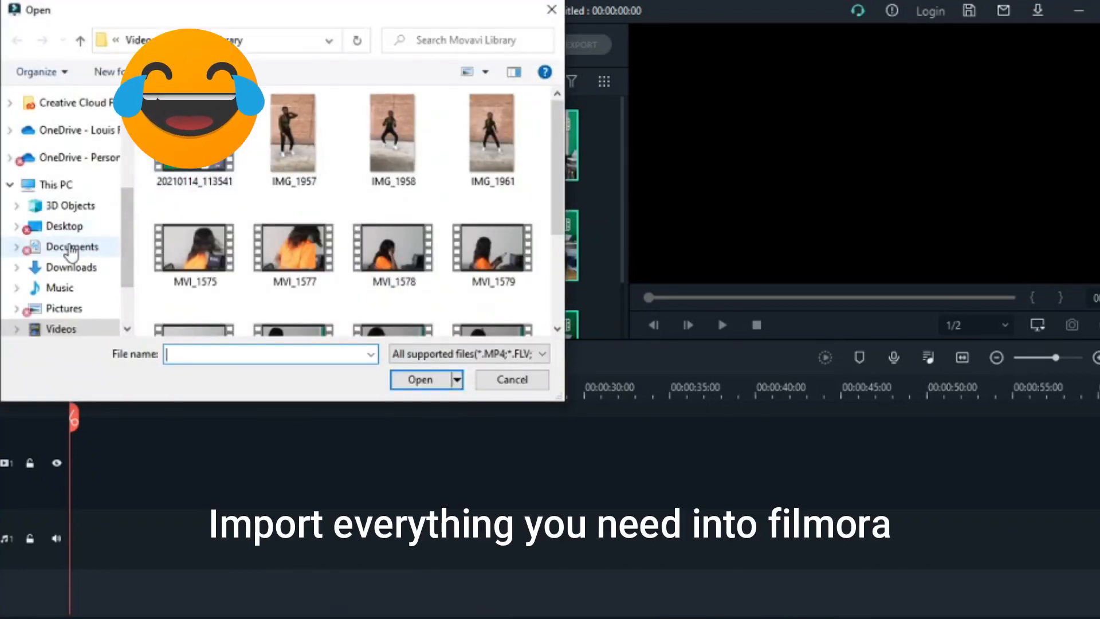
left_click(210, 352)
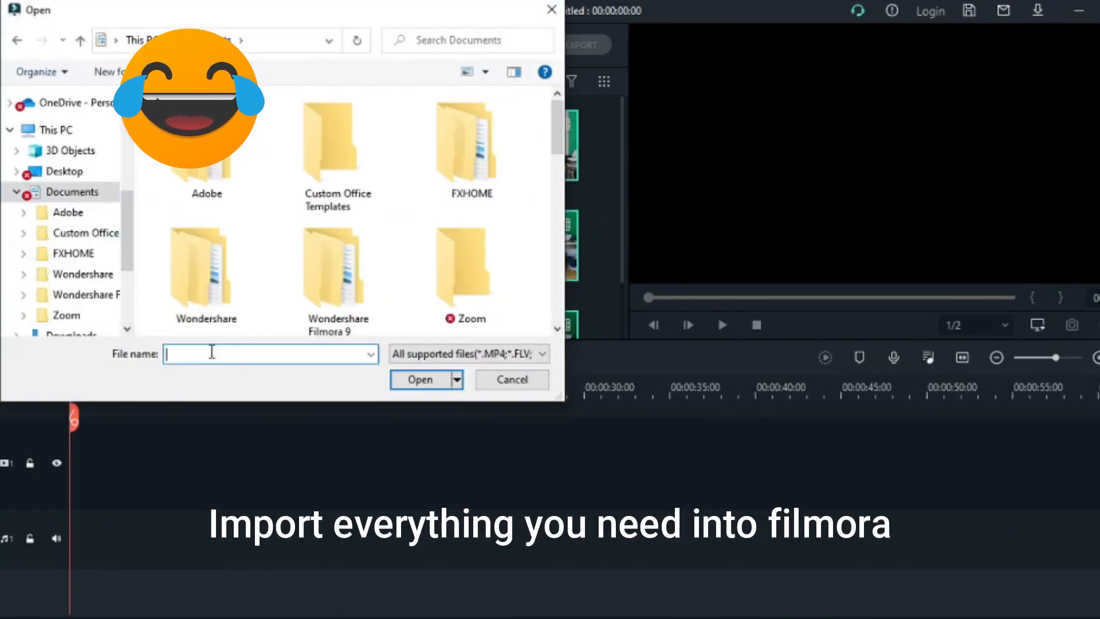
type("b")
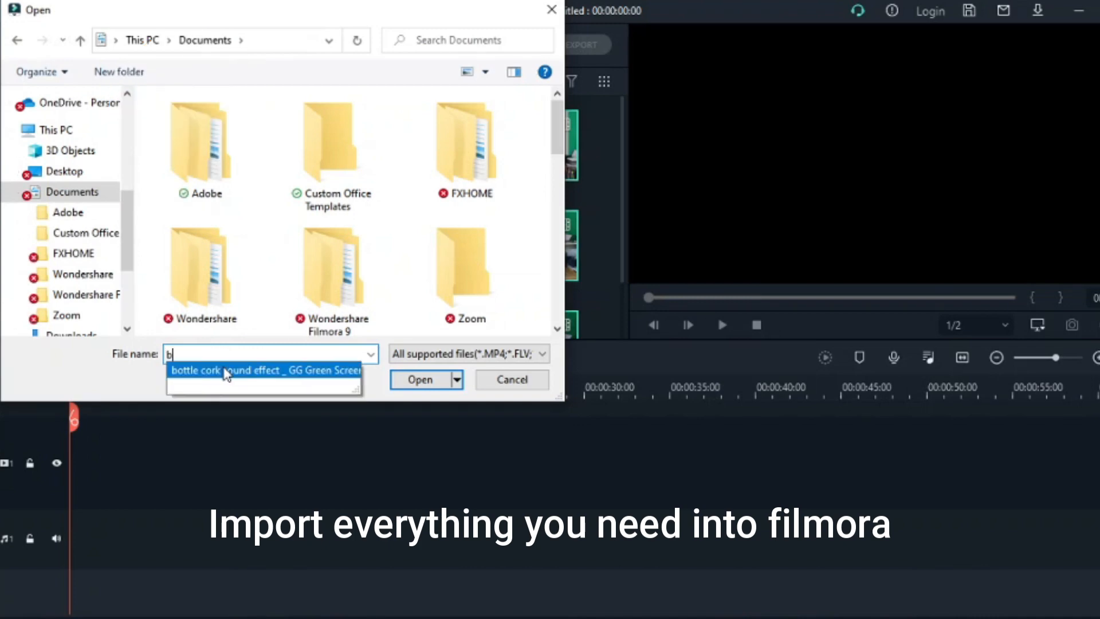
left_click(226, 373)
left_click(420, 378)
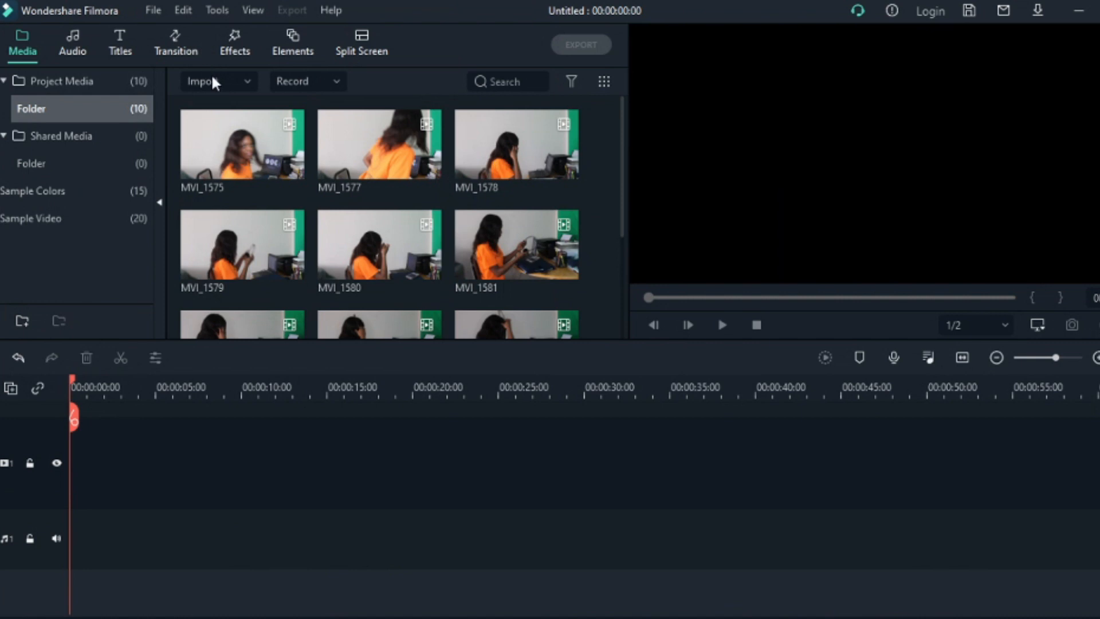
Step: Import the image outrop.jpeg from the Downloads folder into the project media
left_click(214, 83)
left_click(232, 109)
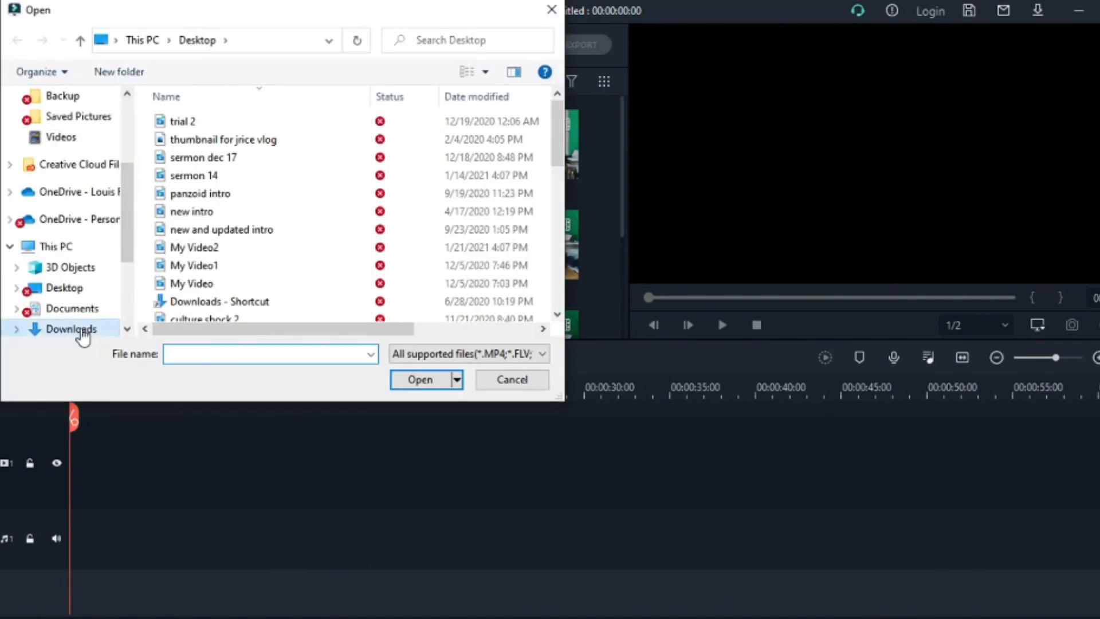
left_click(80, 332)
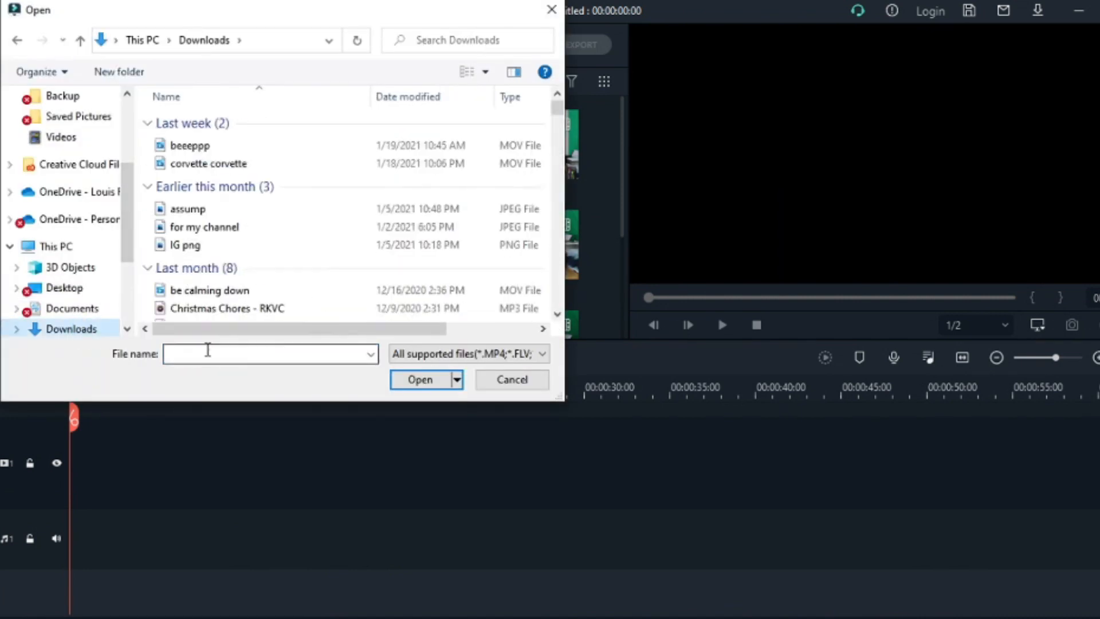
left_click(207, 350)
type("ou")
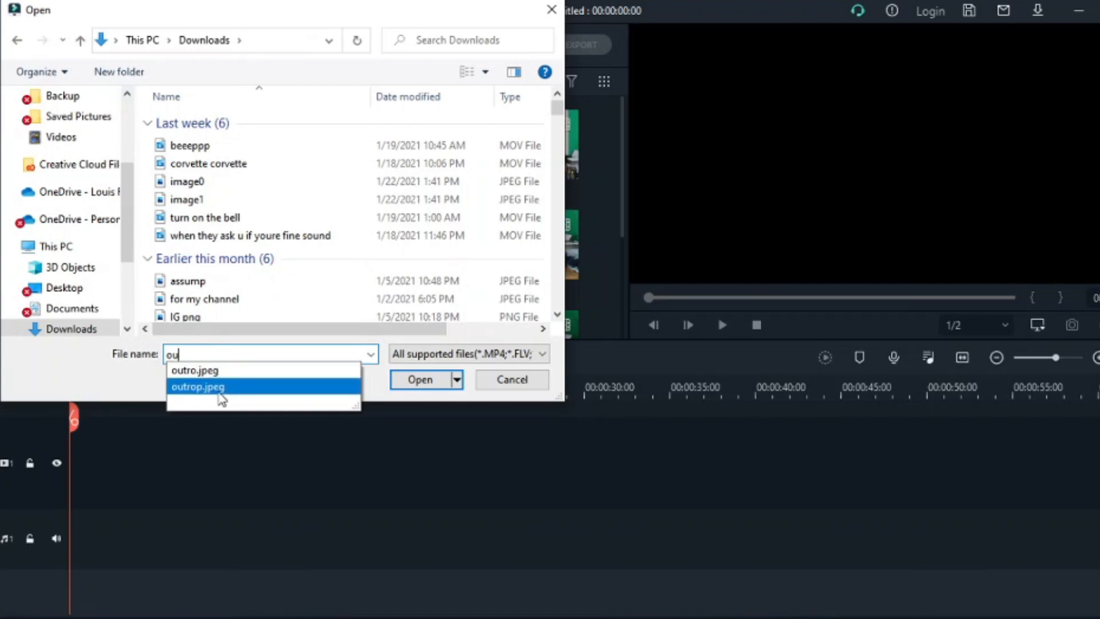
left_click(220, 388)
left_click(404, 378)
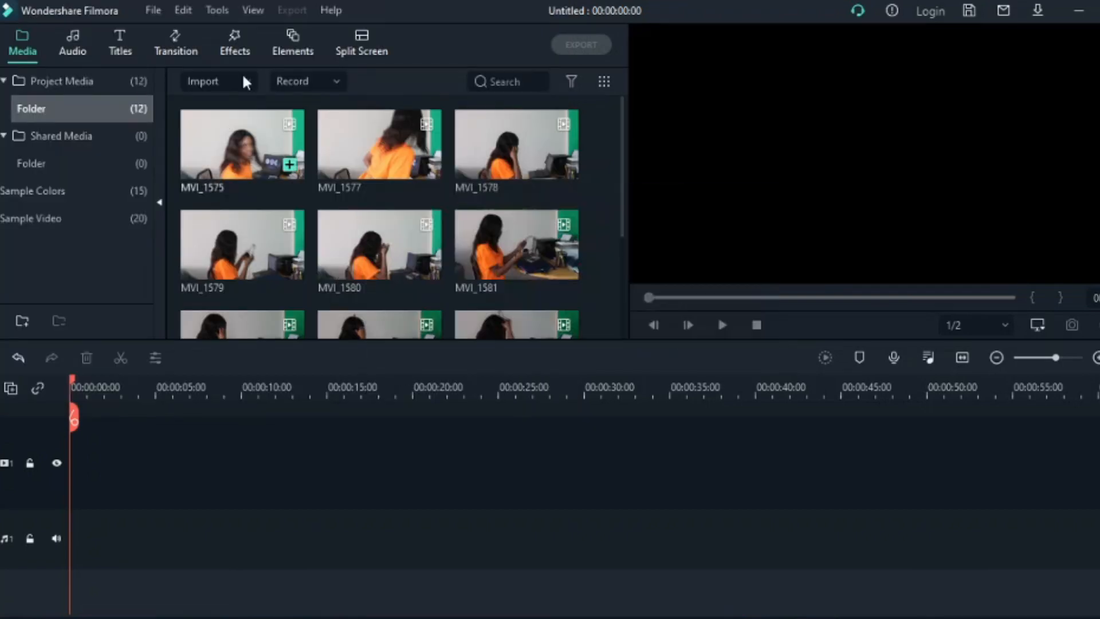
Step: Import the video file beeeppp from the Downloads folder into the project media
left_click(221, 86)
left_click(232, 108)
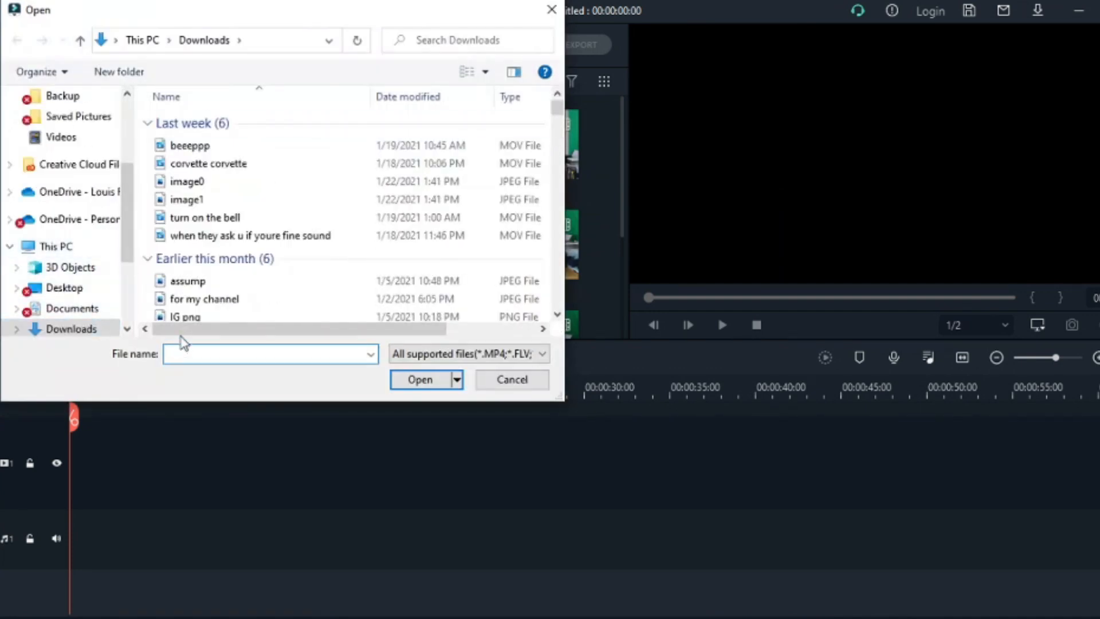
left_click(199, 148)
left_click(421, 379)
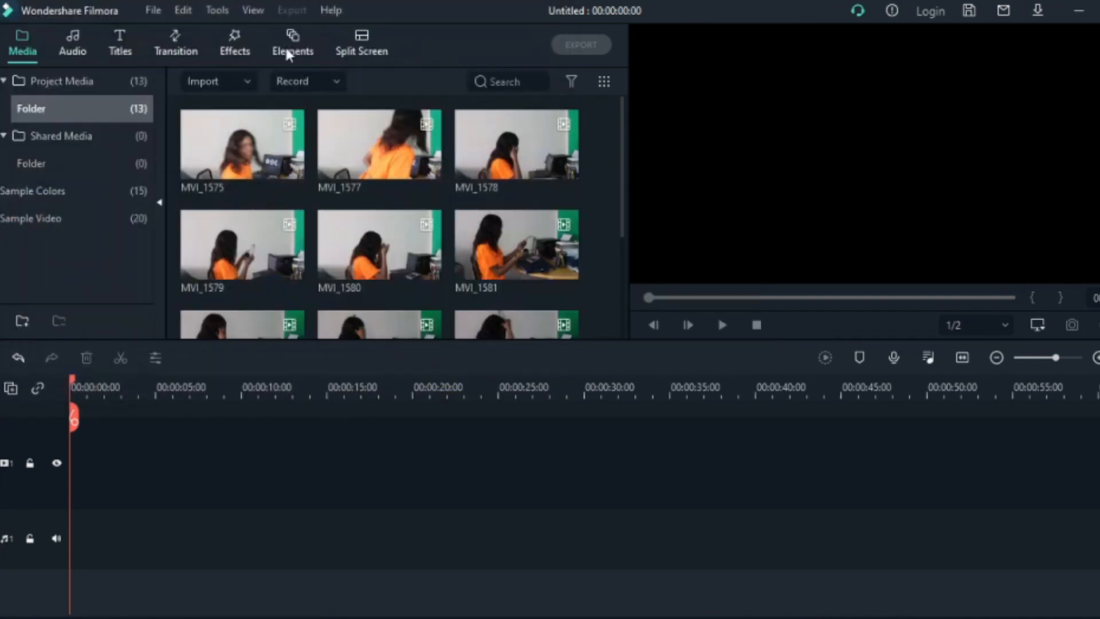
Step: Import the image subscribe png from the Saved Pictures folder inside Pictures > Screenshots
left_click(249, 80)
left_click(236, 109)
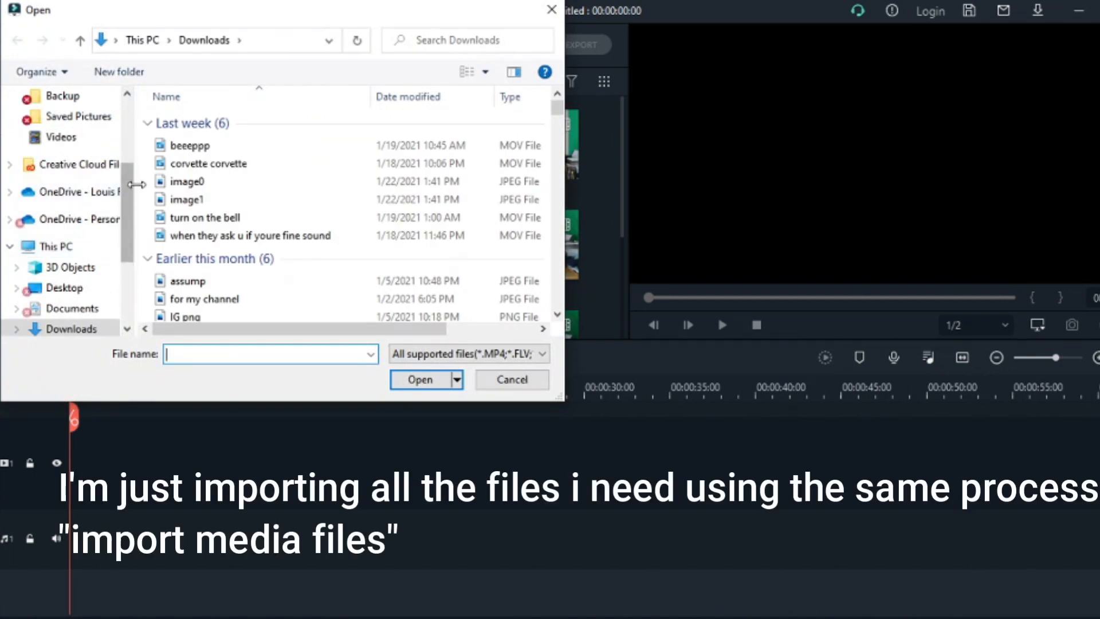
scroll(127, 194, "down", 1)
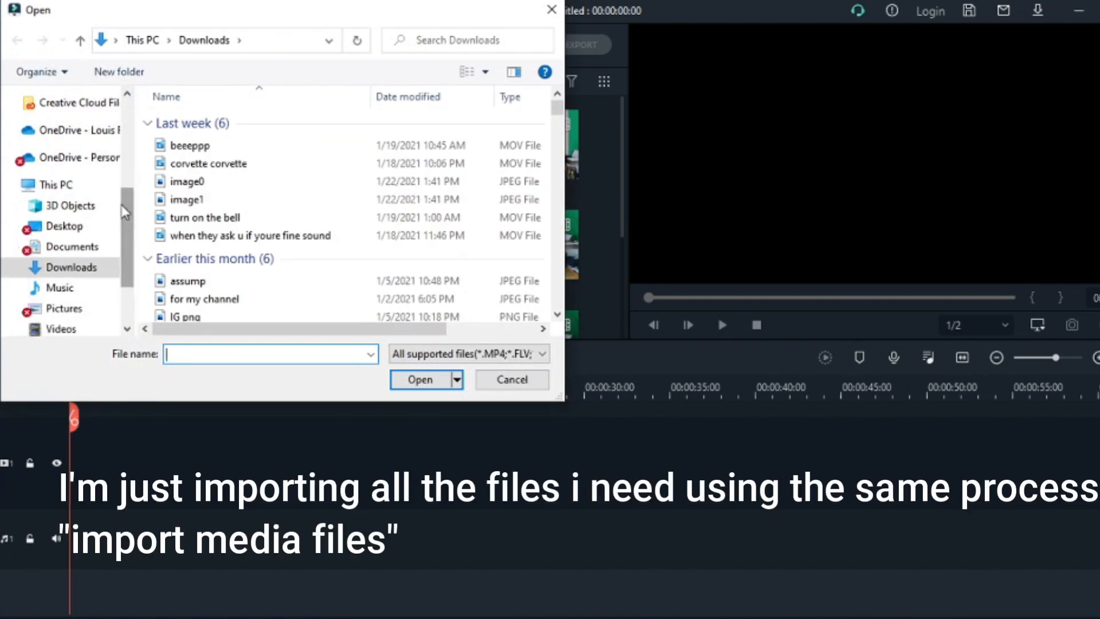
left_click(91, 311)
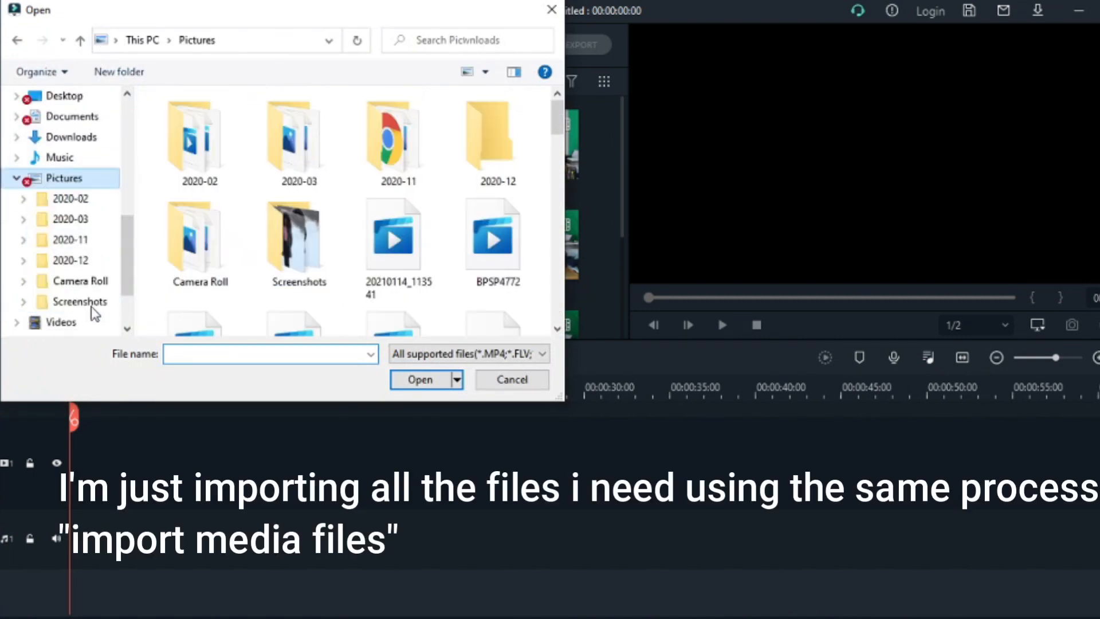
double_click(316, 232)
scroll(557, 123, "down", 1)
mouse_move(557, 124)
left_mouse_down()
mouse_move(577, 278)
mouse_move(557, 103)
left_mouse_up()
double_click(229, 126)
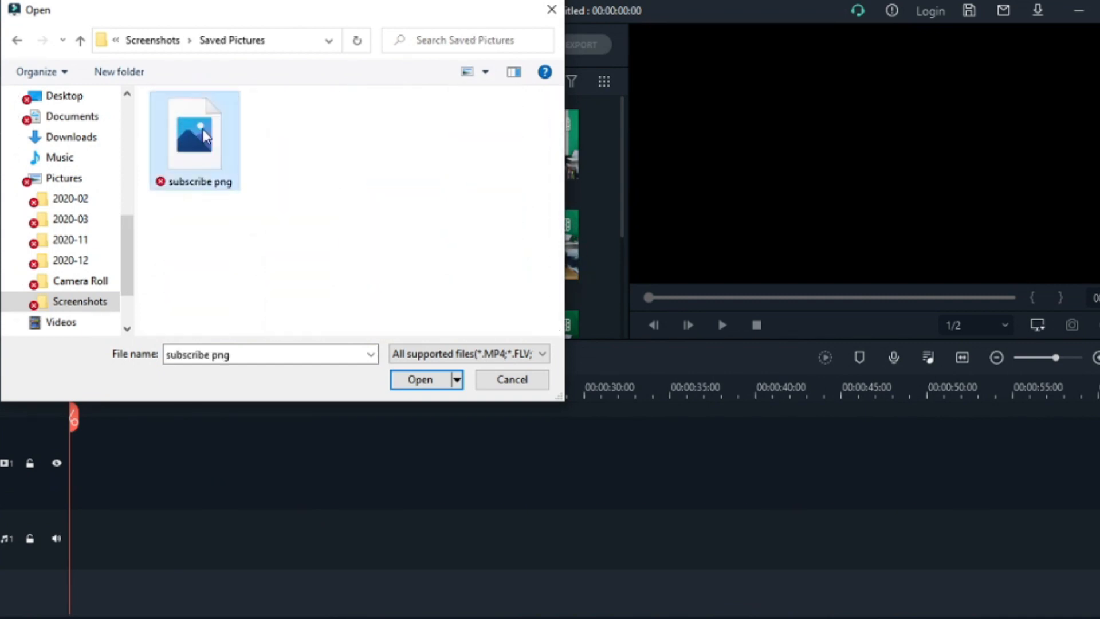
double_click(203, 136)
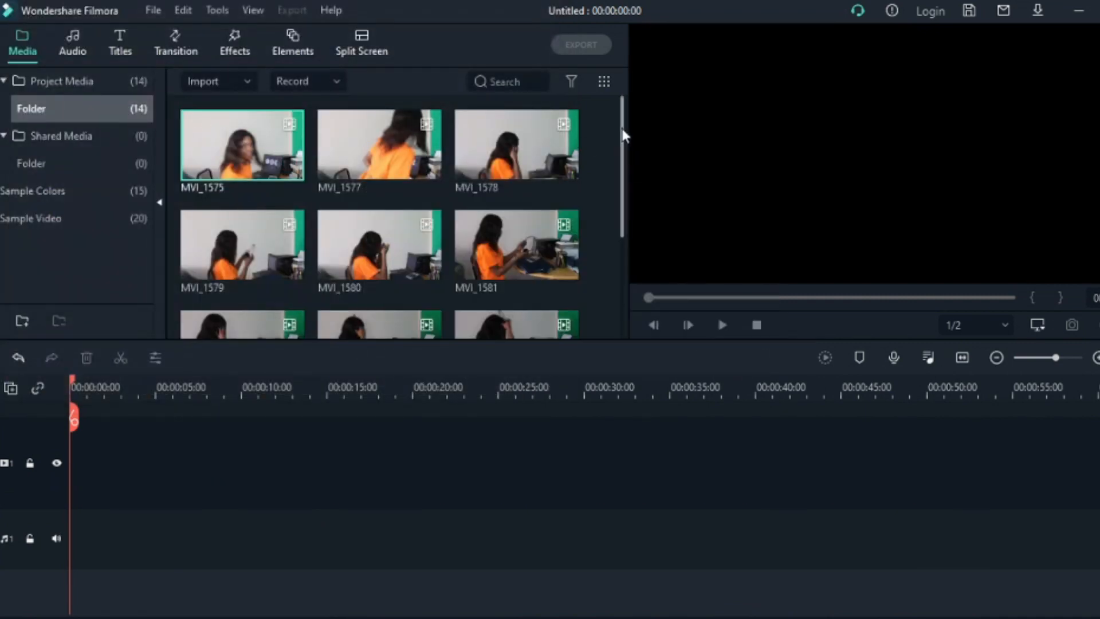
Step: Import the video file turn on the bell from the Downloads folder into the project media
left_click_drag(625, 136, 626, 311)
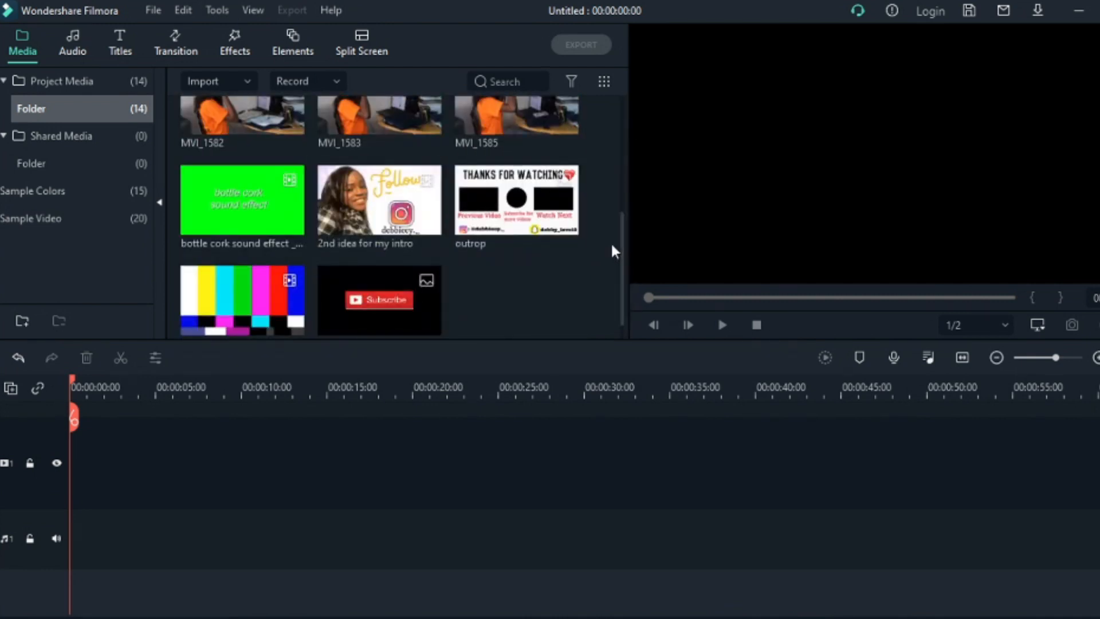
left_click(235, 83)
left_click(233, 106)
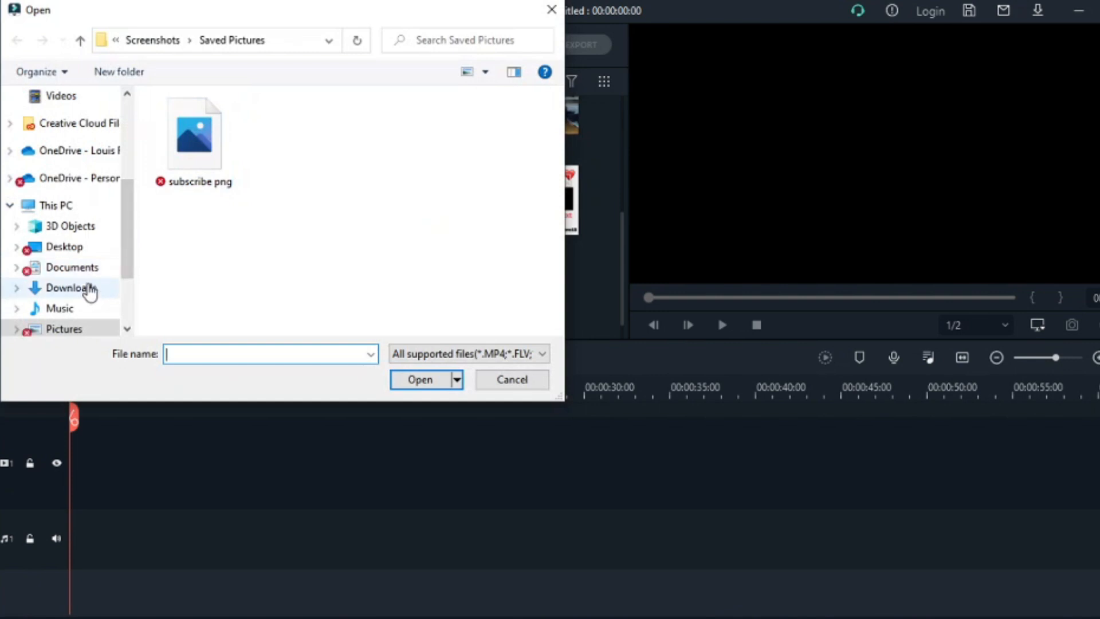
left_click(89, 287)
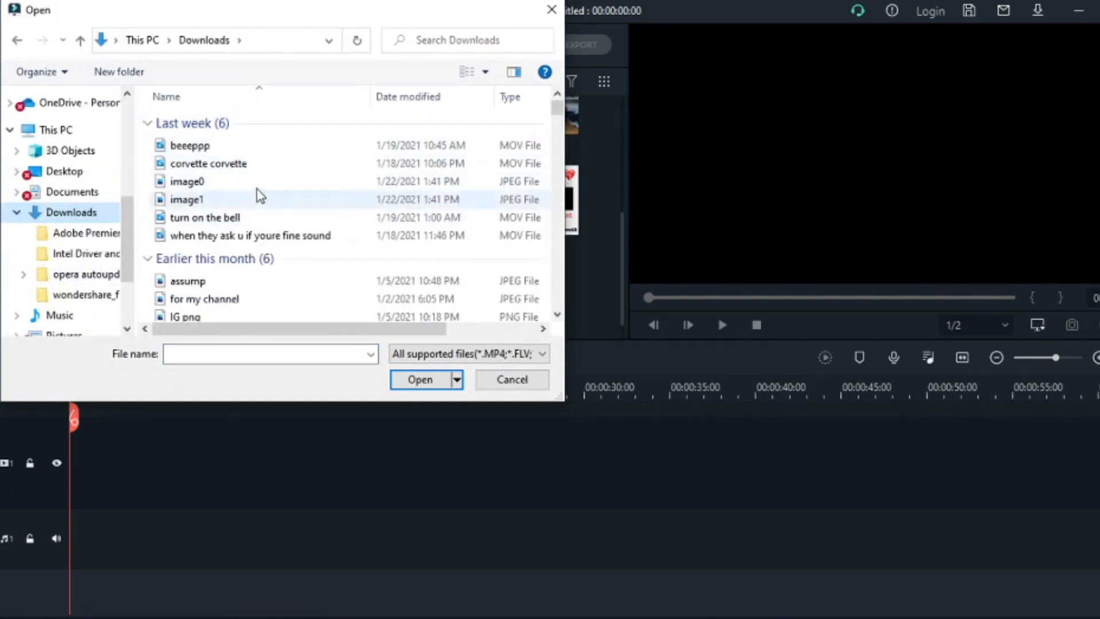
left_click(255, 224)
left_click(419, 380)
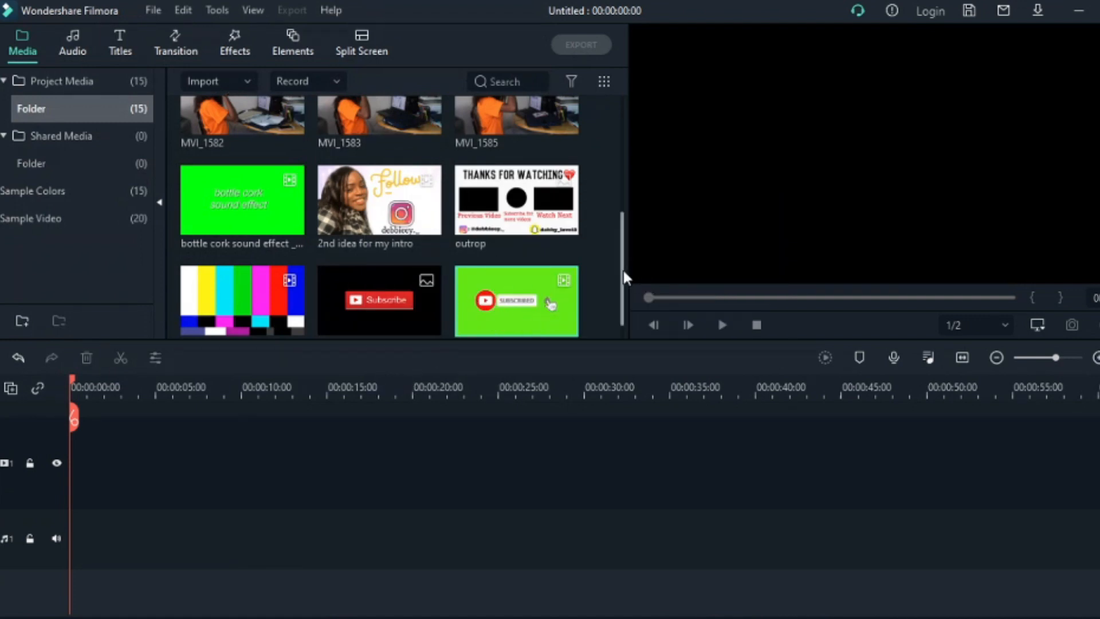
Step: Preview the media clip MVI_1575 in the player
left_click_drag(622, 278, 601, 148)
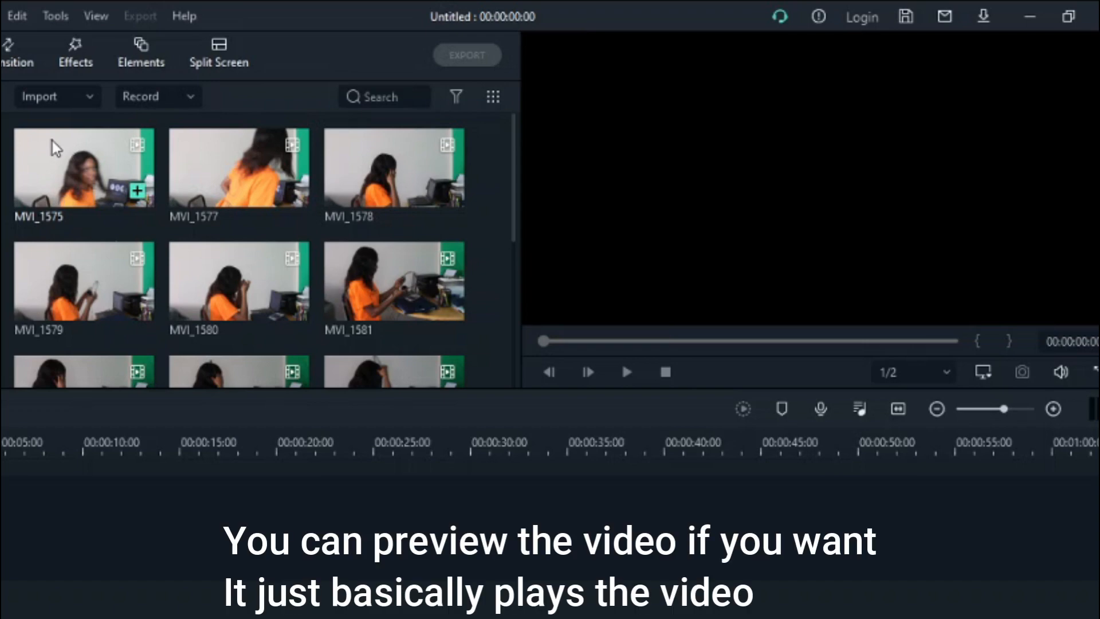
left_click(36, 205)
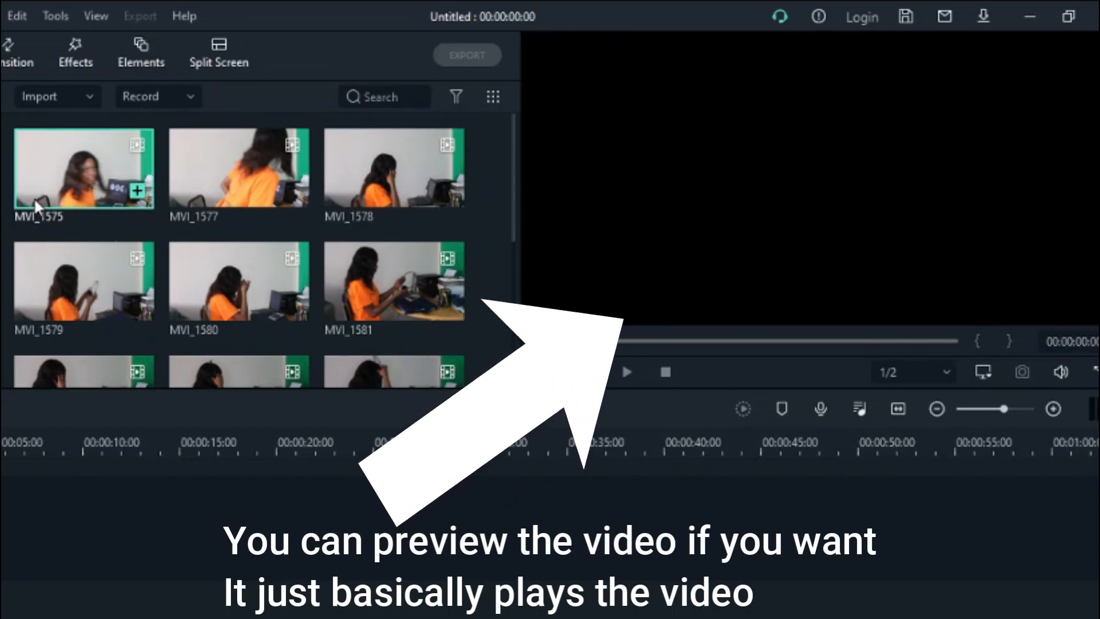
double_click(36, 204)
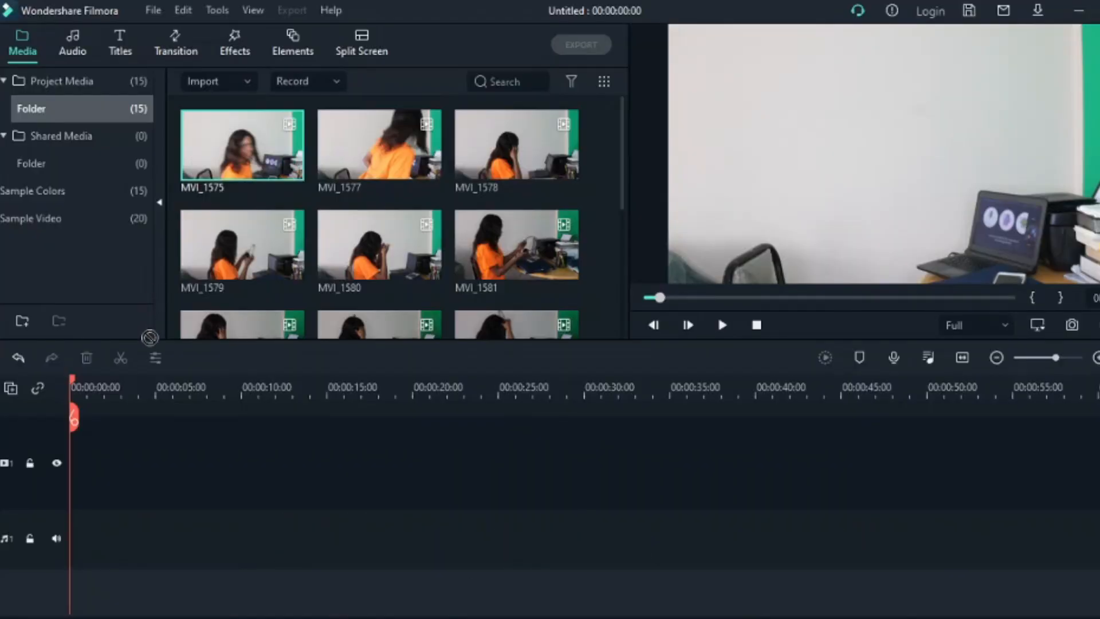
Step: Place MVI_1575 at the start of video track 1, matching the project settings to the media at 1920 x 1088 25fps
left_click_drag(242, 145, 92, 456)
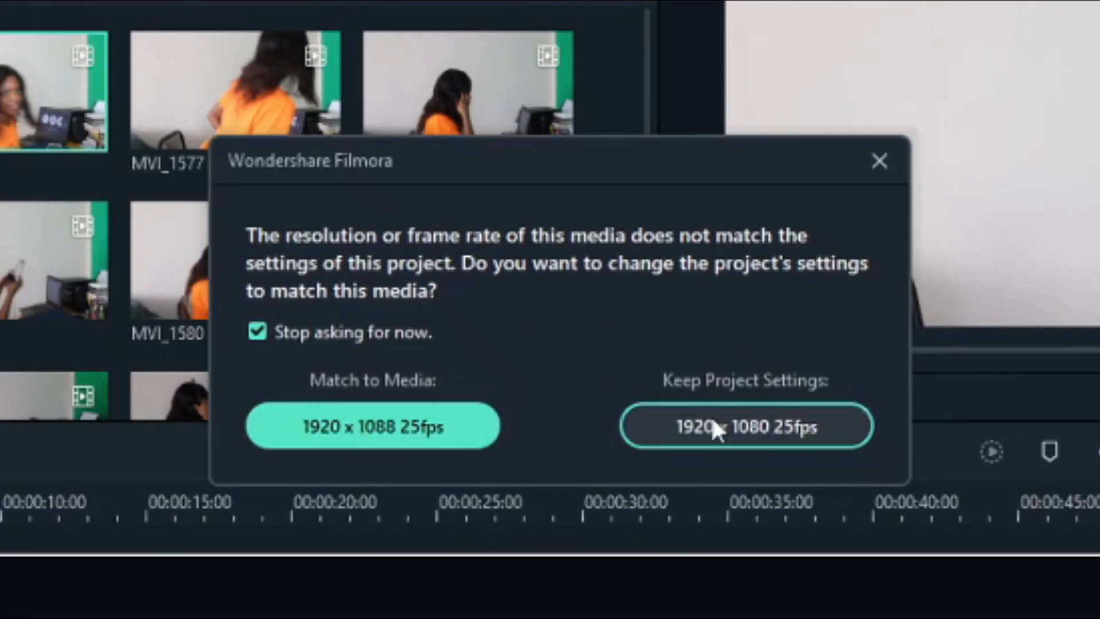
left_click(382, 444)
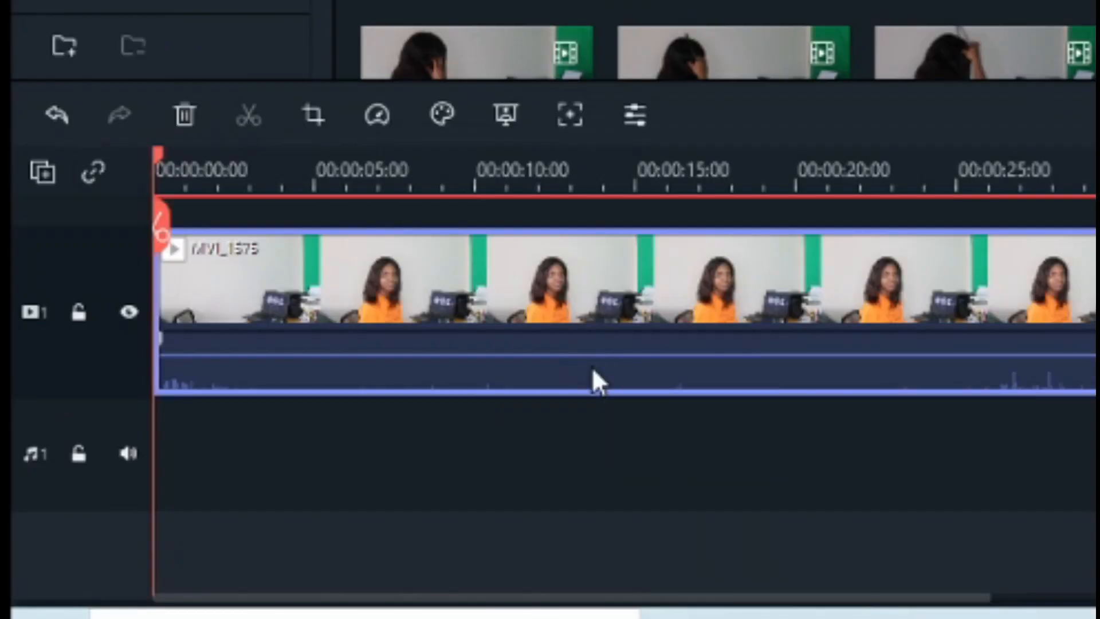
Step: Raise the audio level of the MVI_1575 clip on the timeline and play its first seconds
left_click_drag(302, 484, 295, 450)
left_click_drag(570, 286, 585, 344)
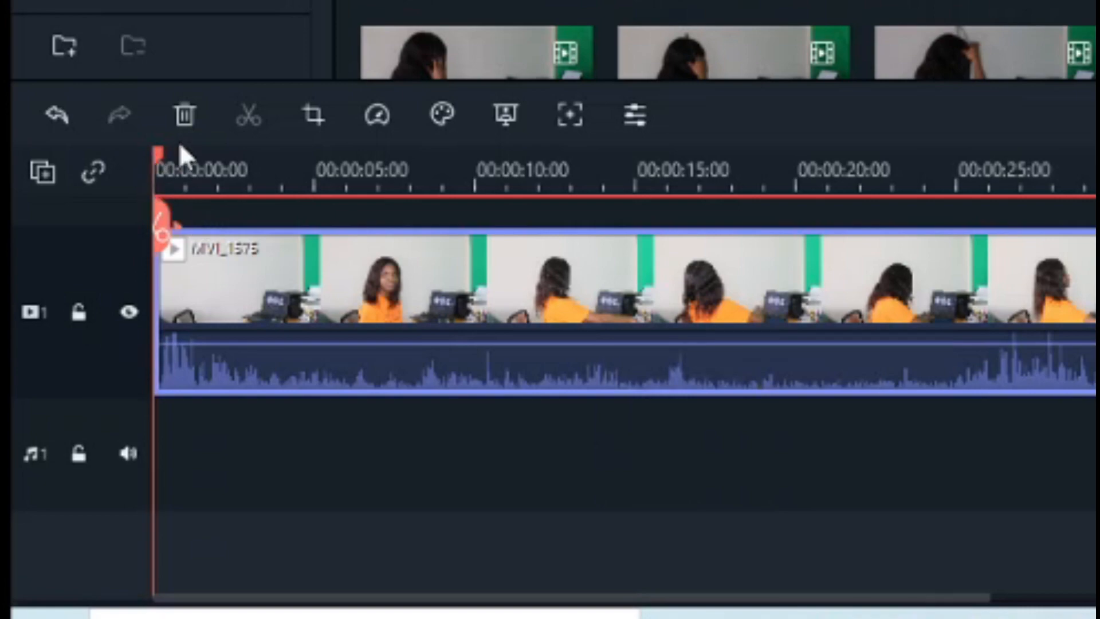
key("space")
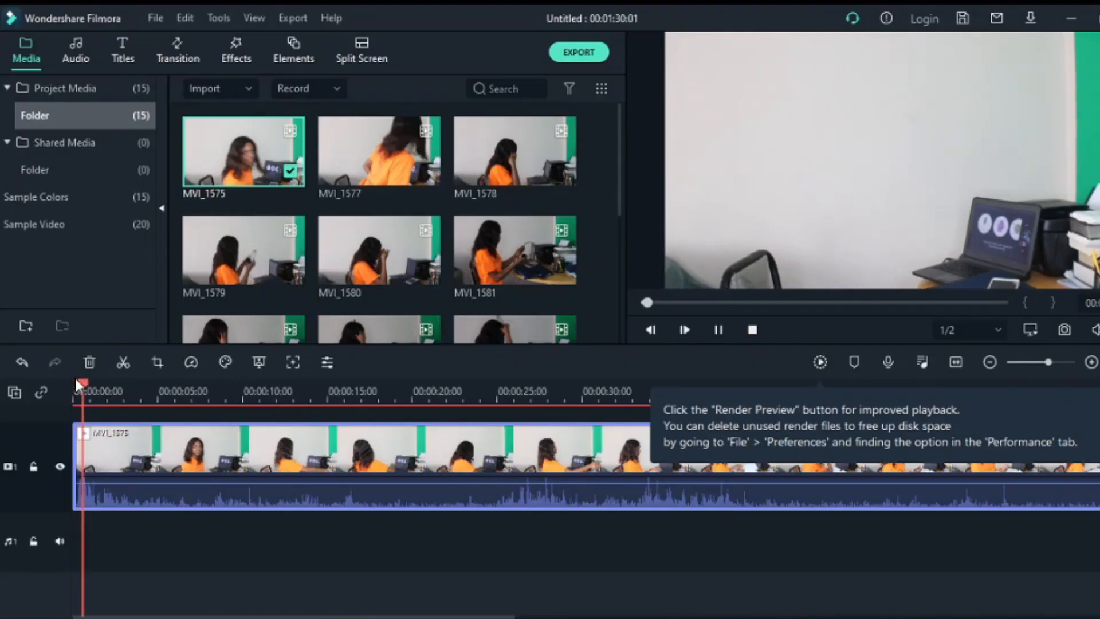
key("space")
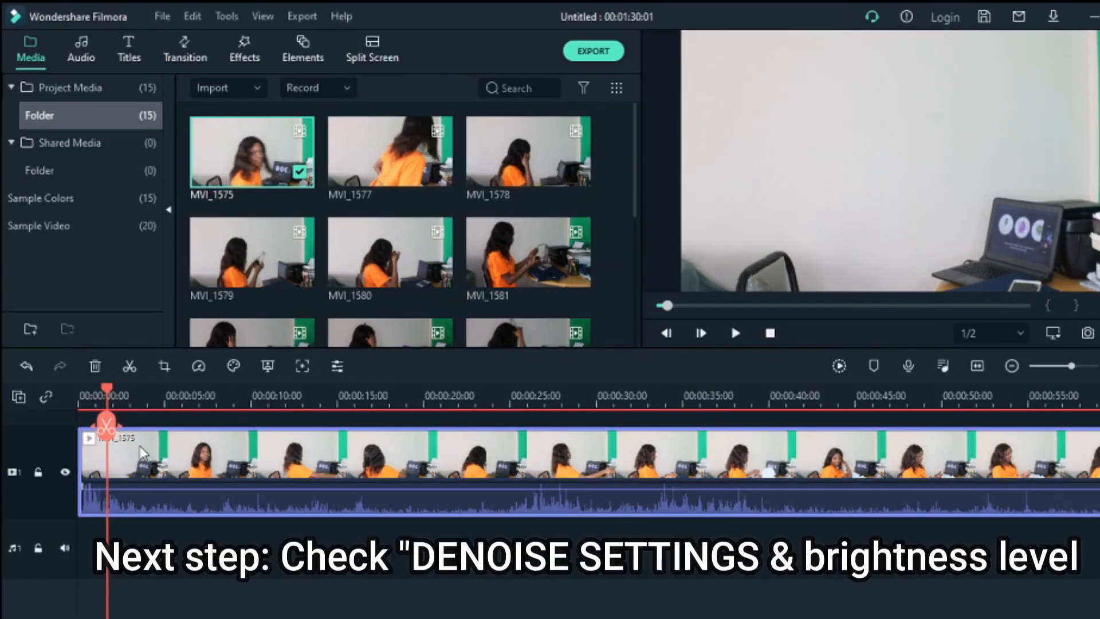
Step: Open the editing settings of the MVI_1575 timeline clip and browse its preset animations
double_click(142, 453)
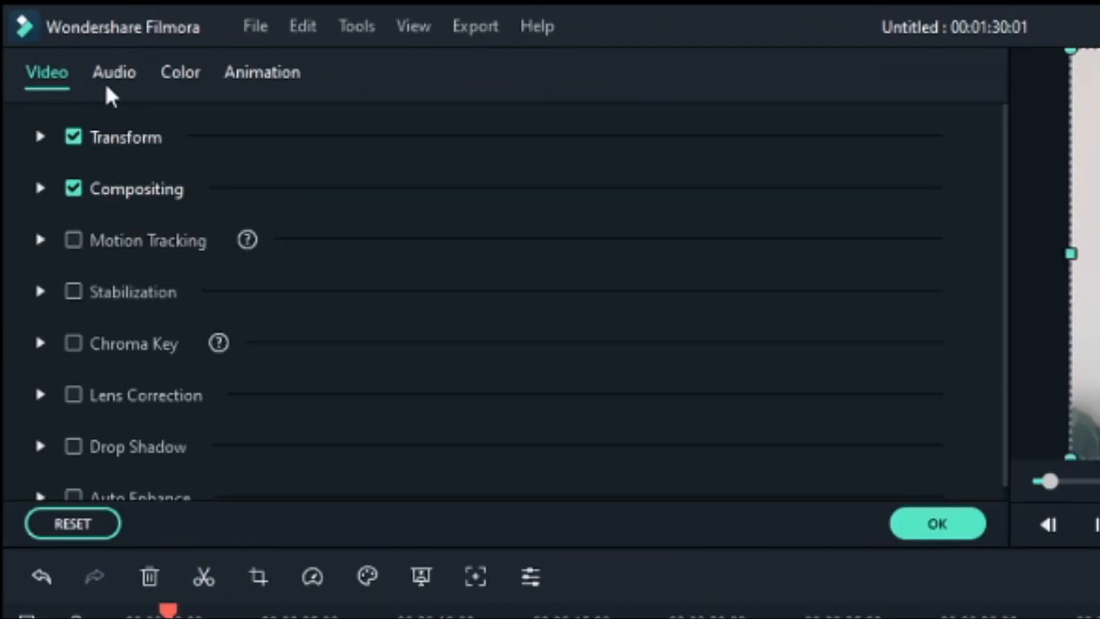
left_click(258, 74)
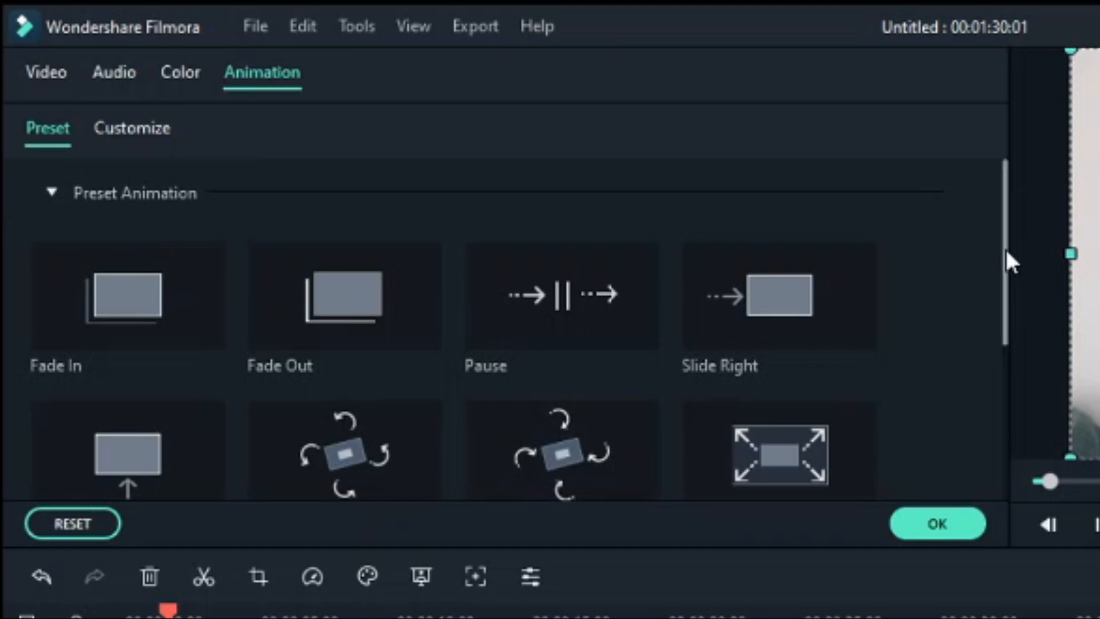
left_click_drag(1006, 249, 959, 135)
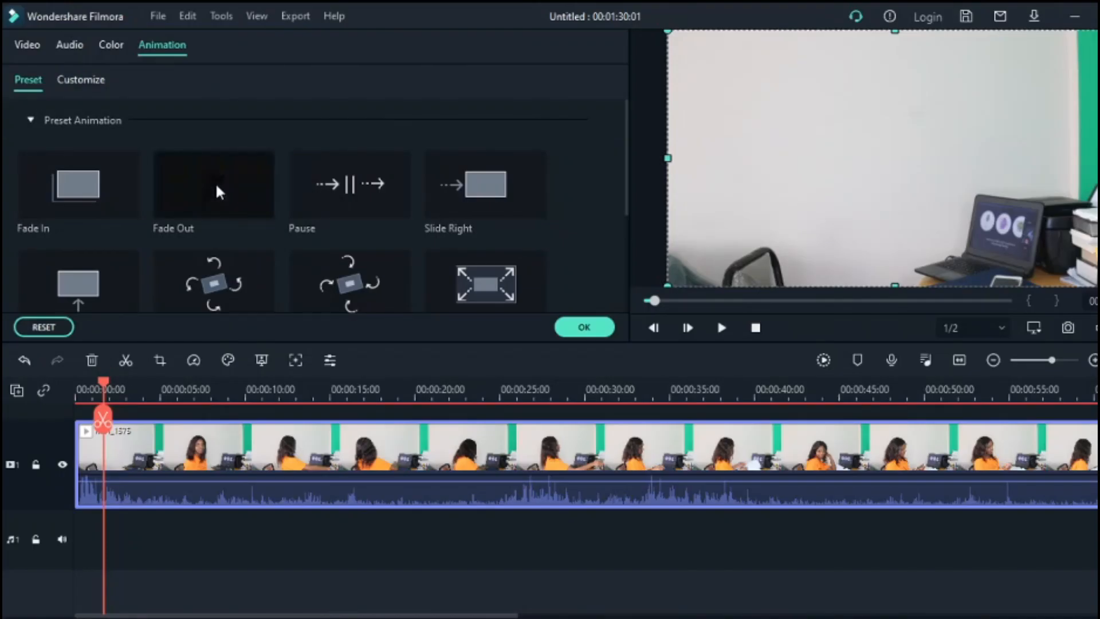
Step: Try the Fade Out preset animation on the MVI_1575 clip, play it from the beginning, and reset the animation
double_click(219, 192)
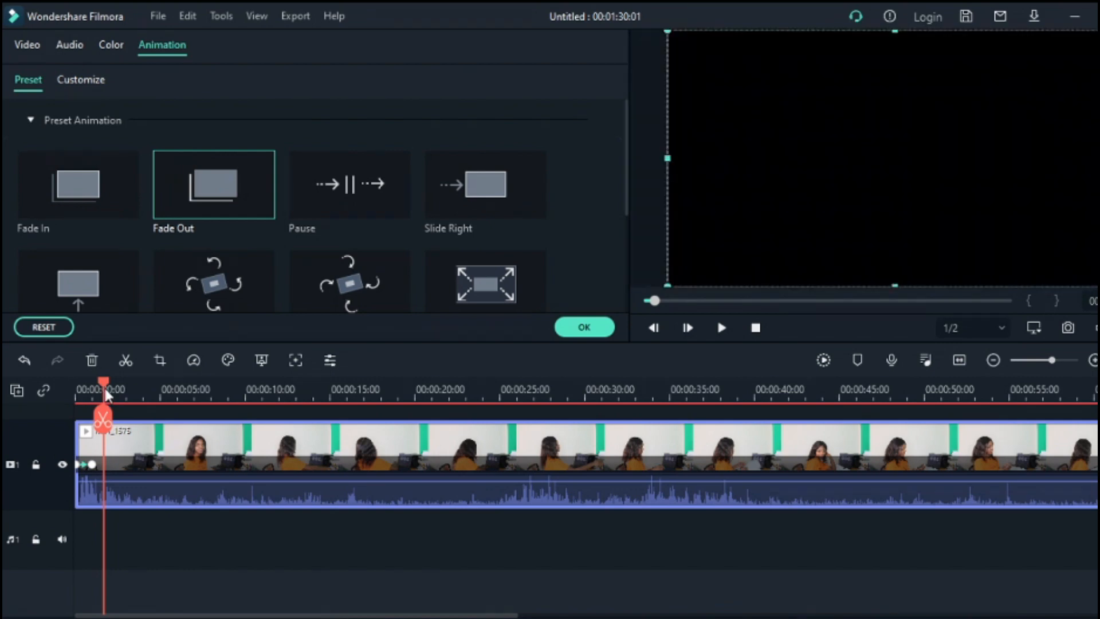
left_click_drag(105, 390, 38, 392)
key("space")
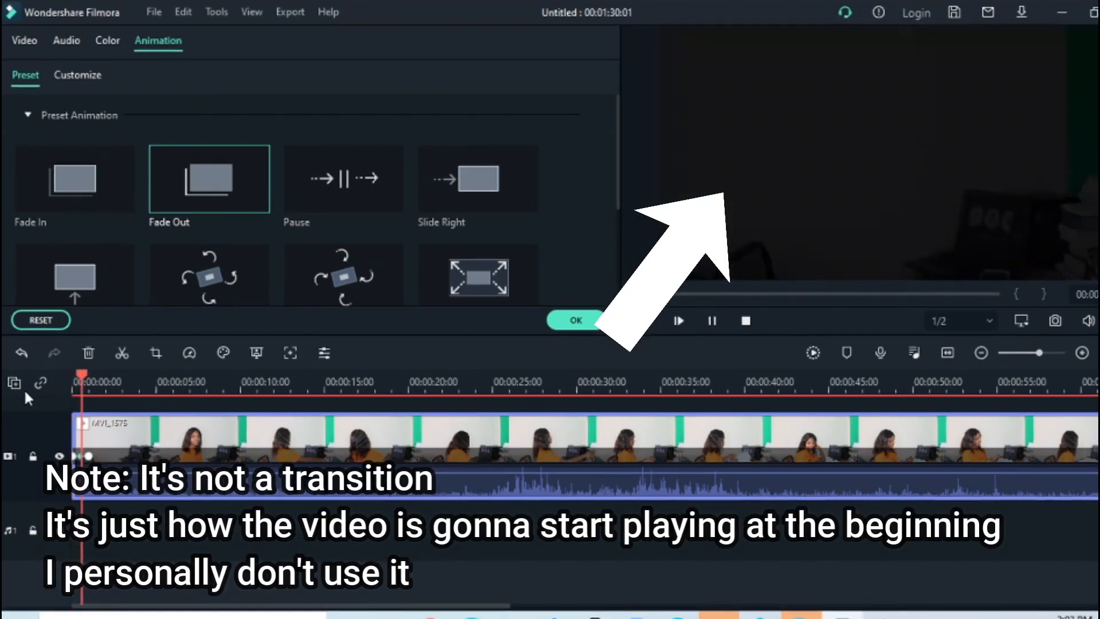
key("space")
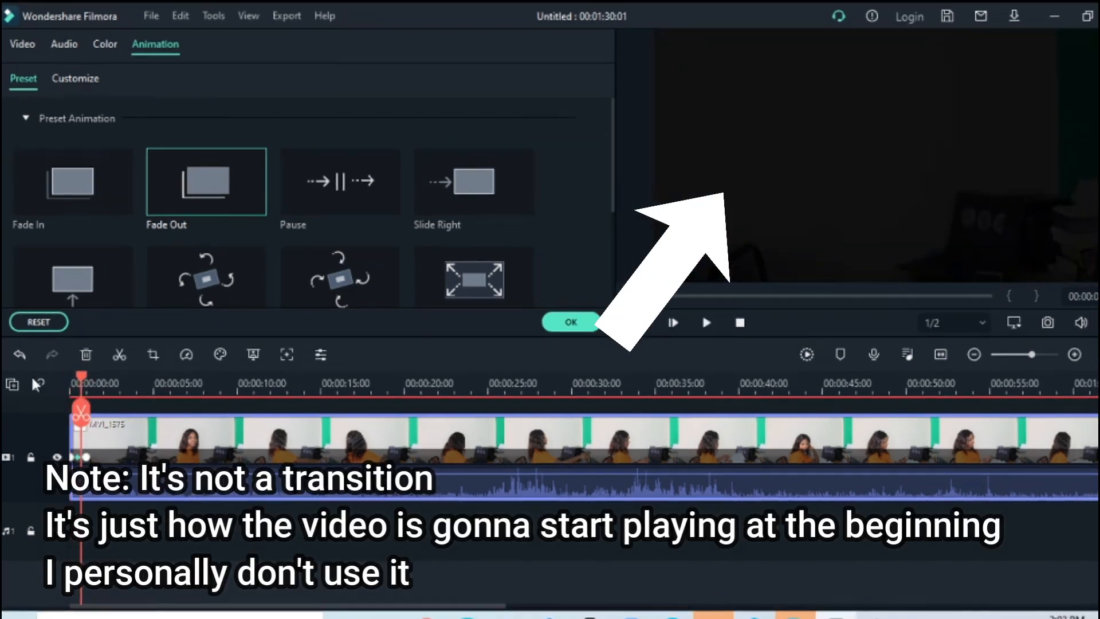
left_click(43, 329)
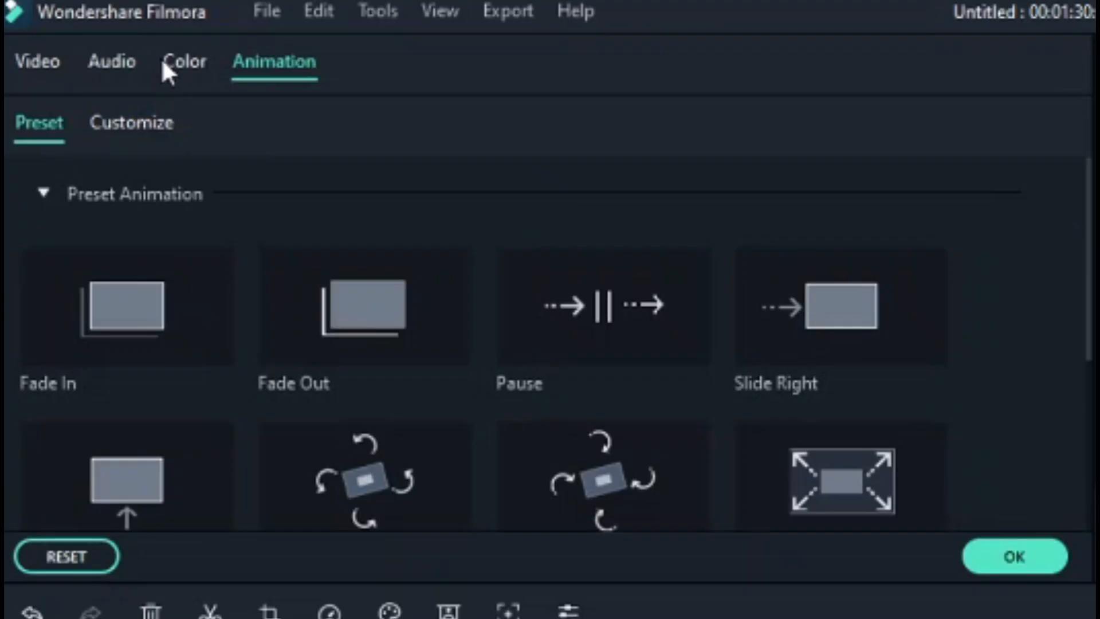
Step: Set the Tone brightness of the MVI_1575 clip to 8 in its color settings
left_click(104, 46)
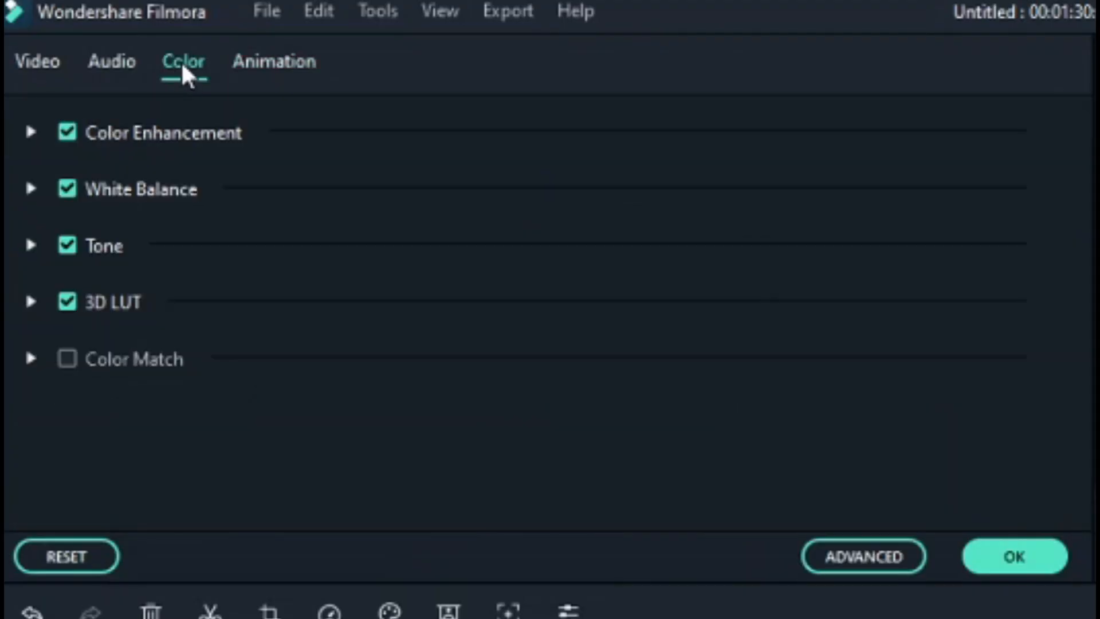
left_click(30, 247)
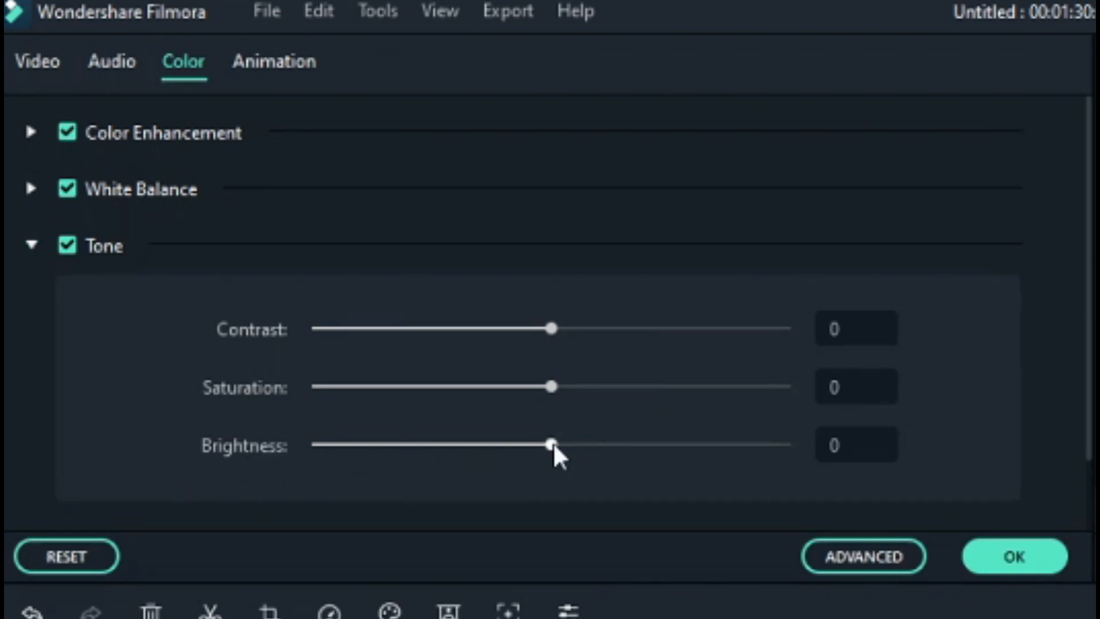
left_click_drag(551, 445, 744, 474)
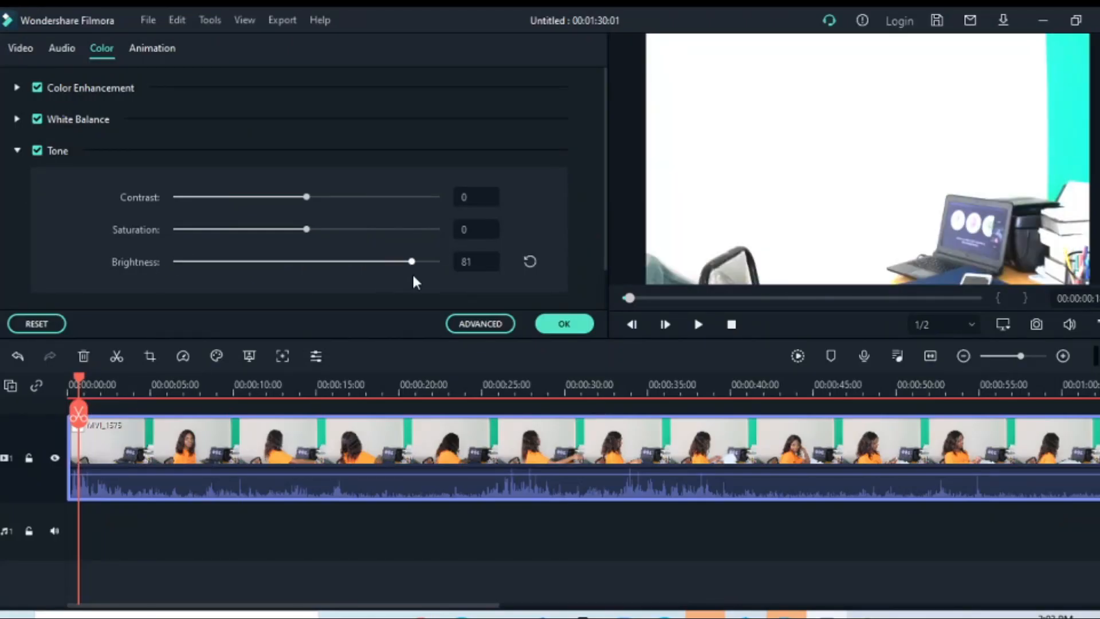
left_click_drag(413, 276, 318, 275)
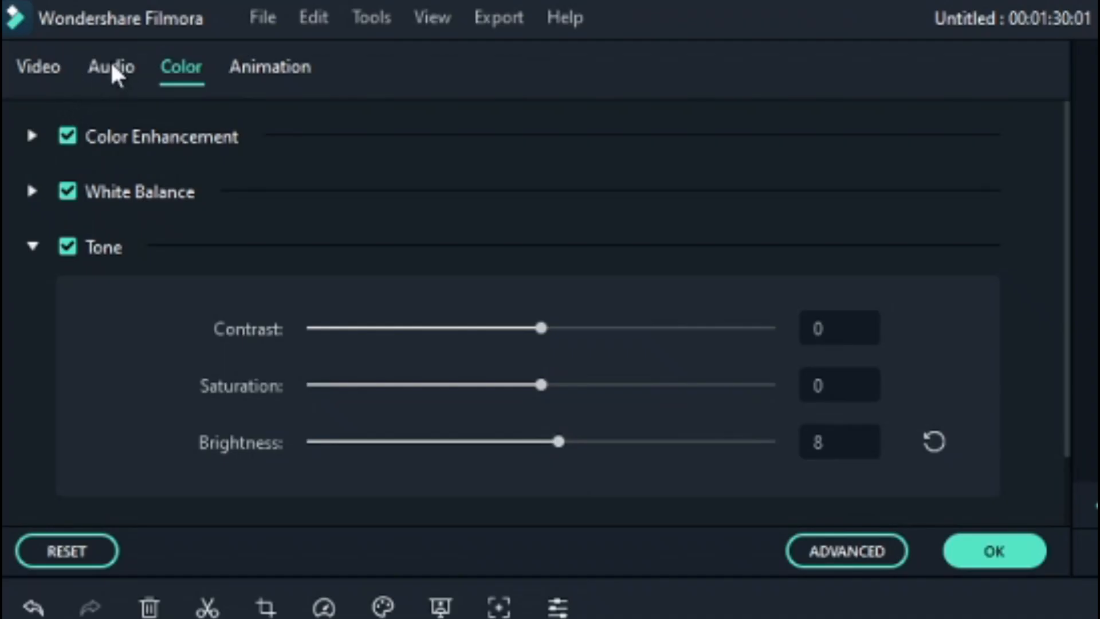
Step: Enable background noise removal in the audio settings of the MVI_1575 clip and accept the changes
left_click(113, 66)
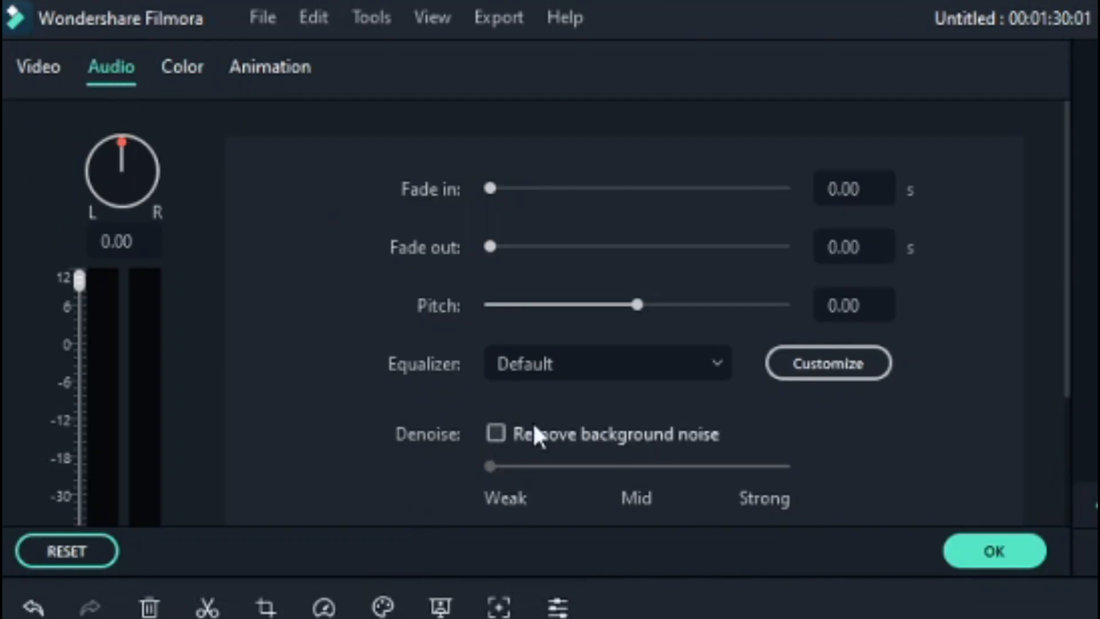
left_click(496, 435)
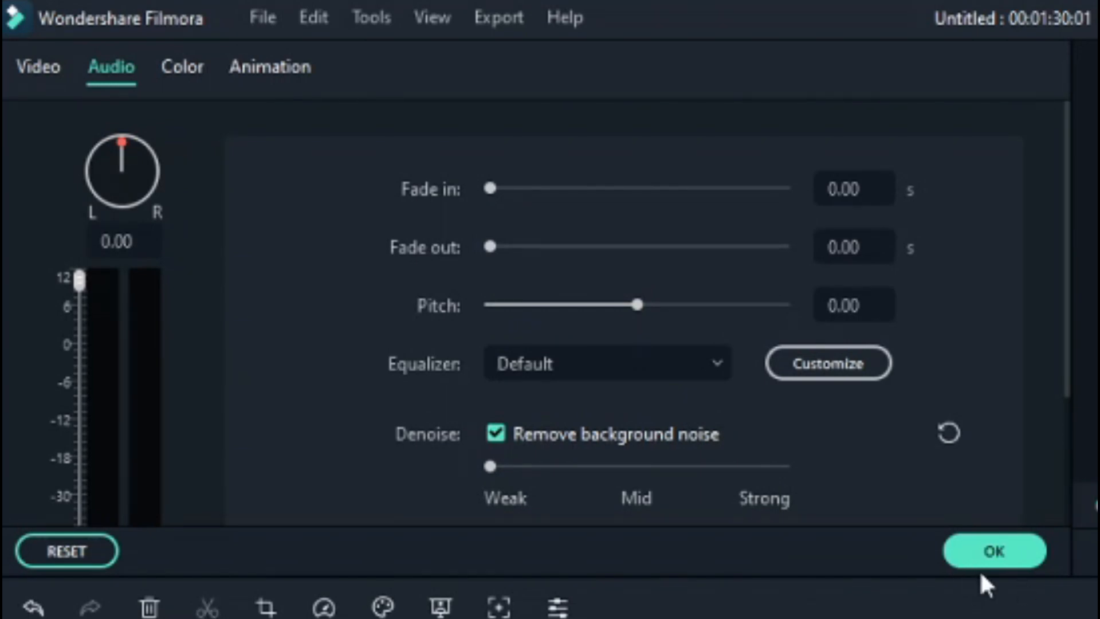
left_click(971, 552)
Step: Split the MVI_1575 clip at about 25 seconds and delete the part after the cut
left_click_drag(33, 344, 619, 484)
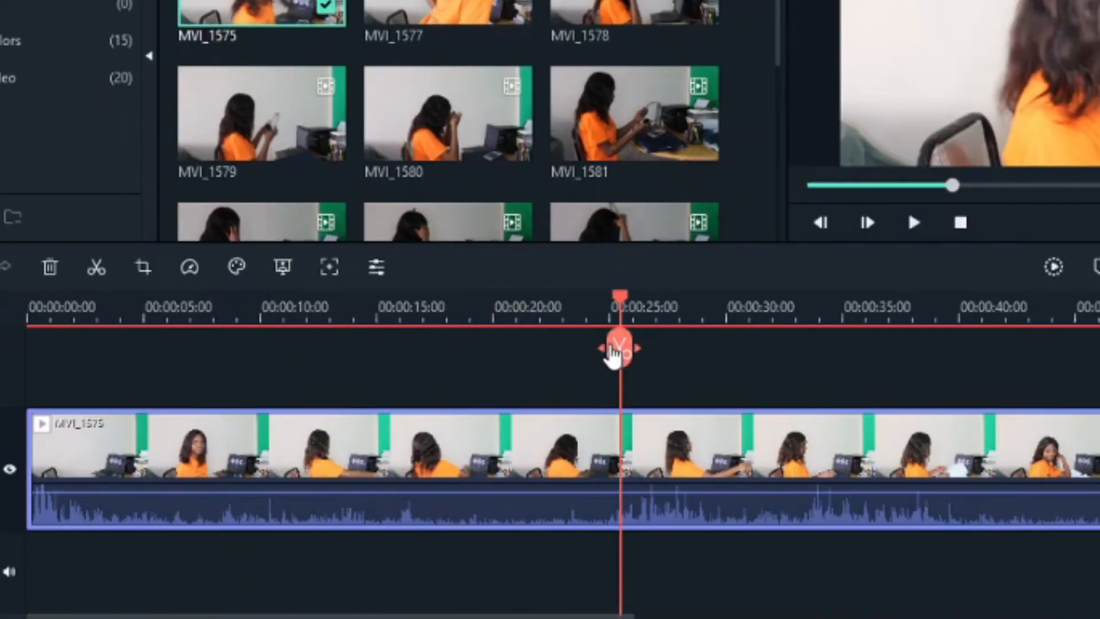
left_click(616, 348)
double_click(771, 442)
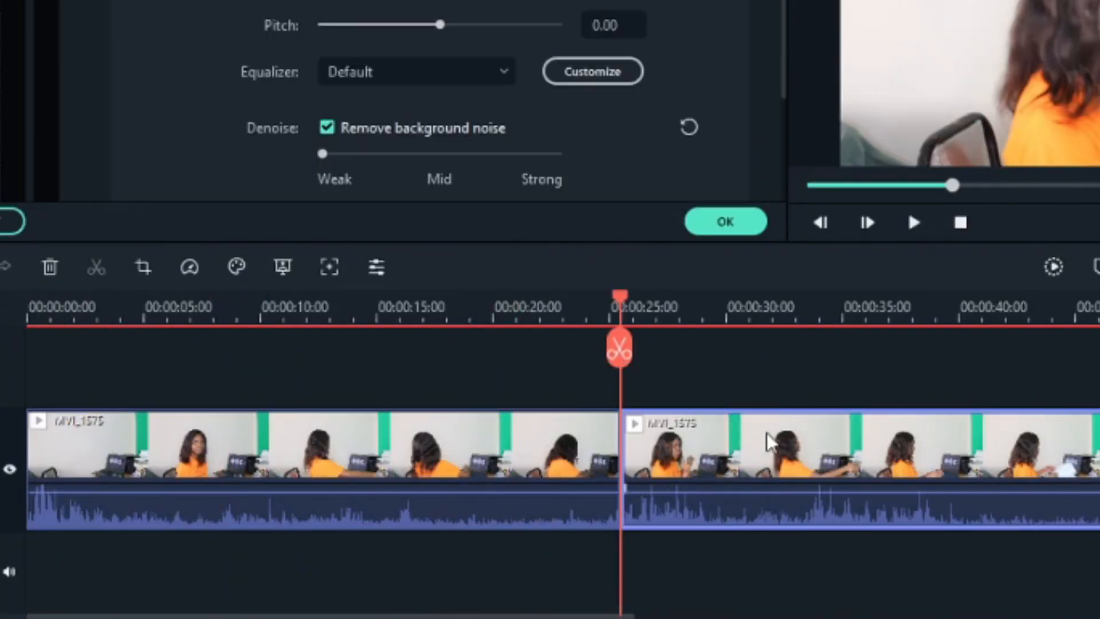
key("Delete")
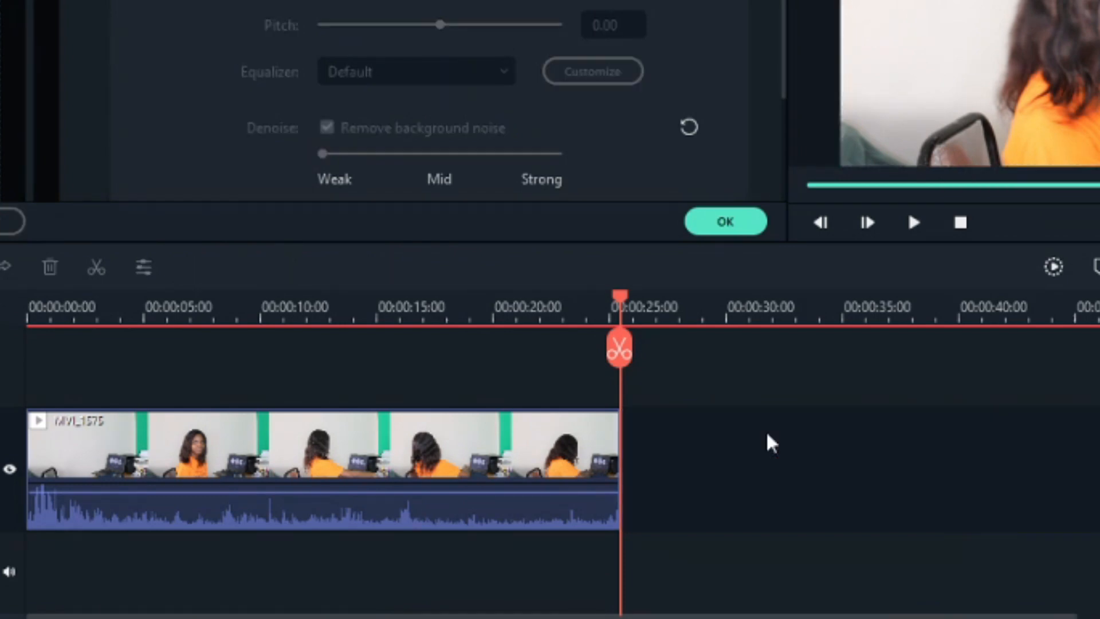
left_click(720, 233)
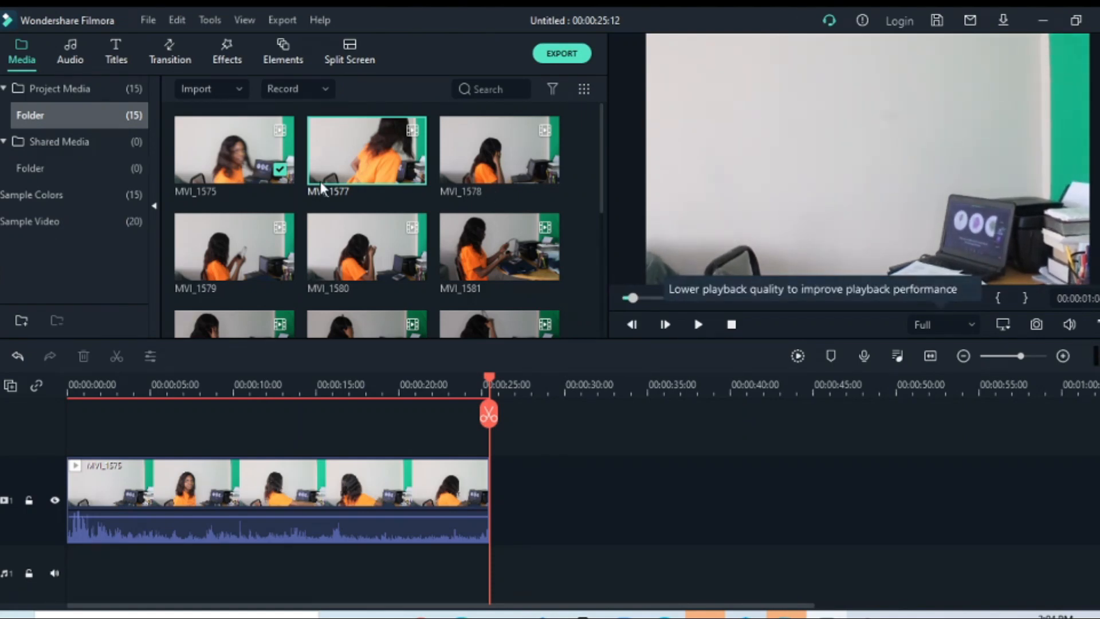
Step: Place MVI_1577 on video track 1 directly after the MVI_1575 clip, with no gap between them
left_click_drag(322, 186, 501, 557)
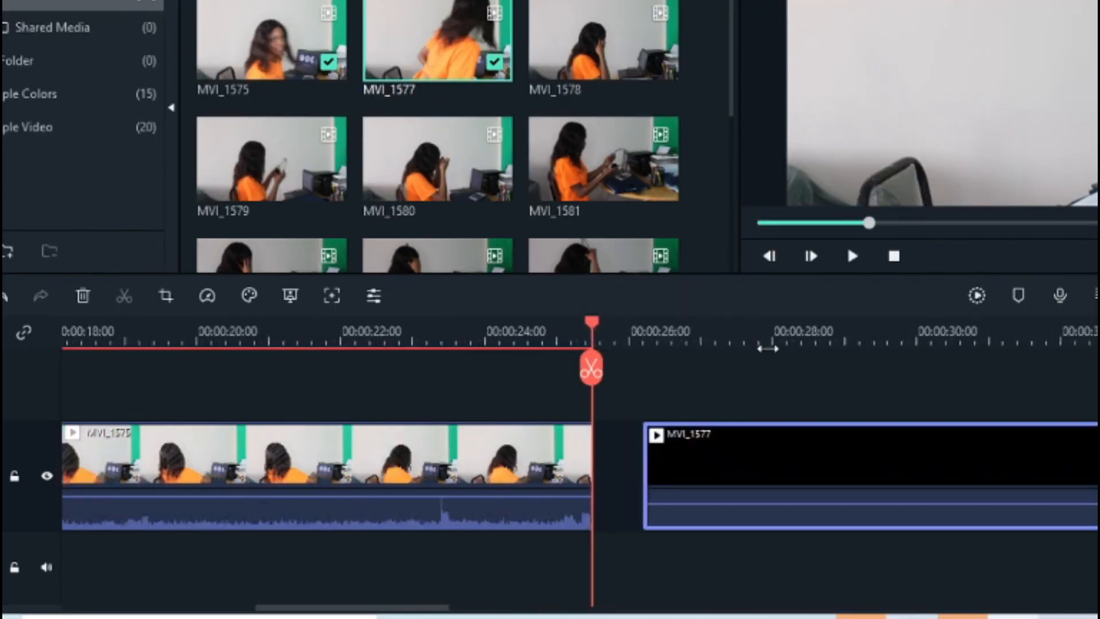
left_click_drag(768, 349, 511, 366)
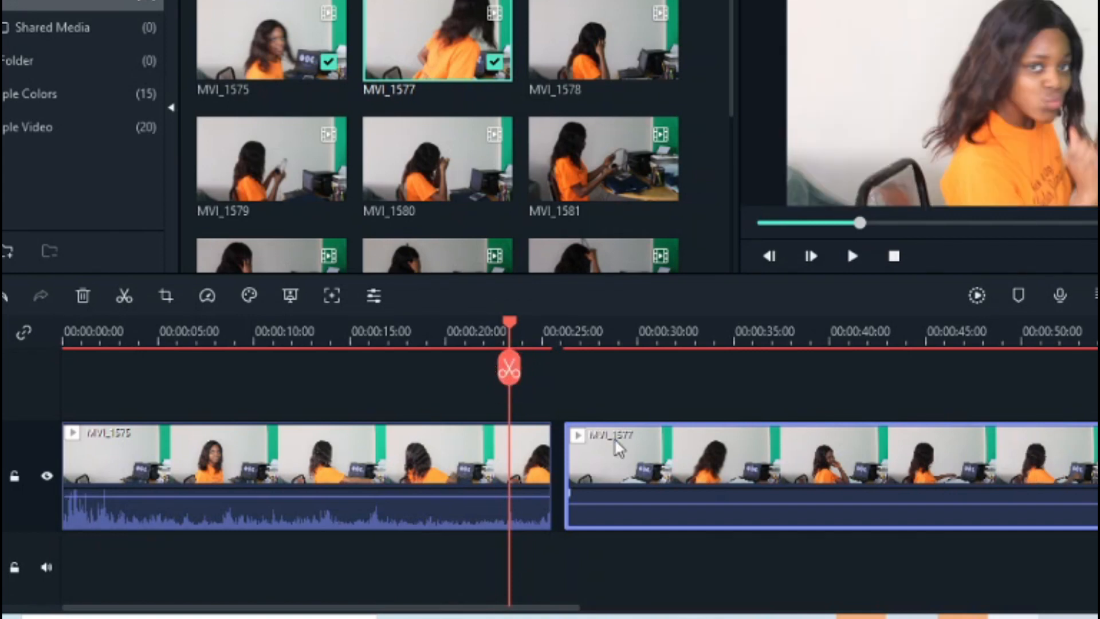
left_click_drag(619, 444, 606, 456)
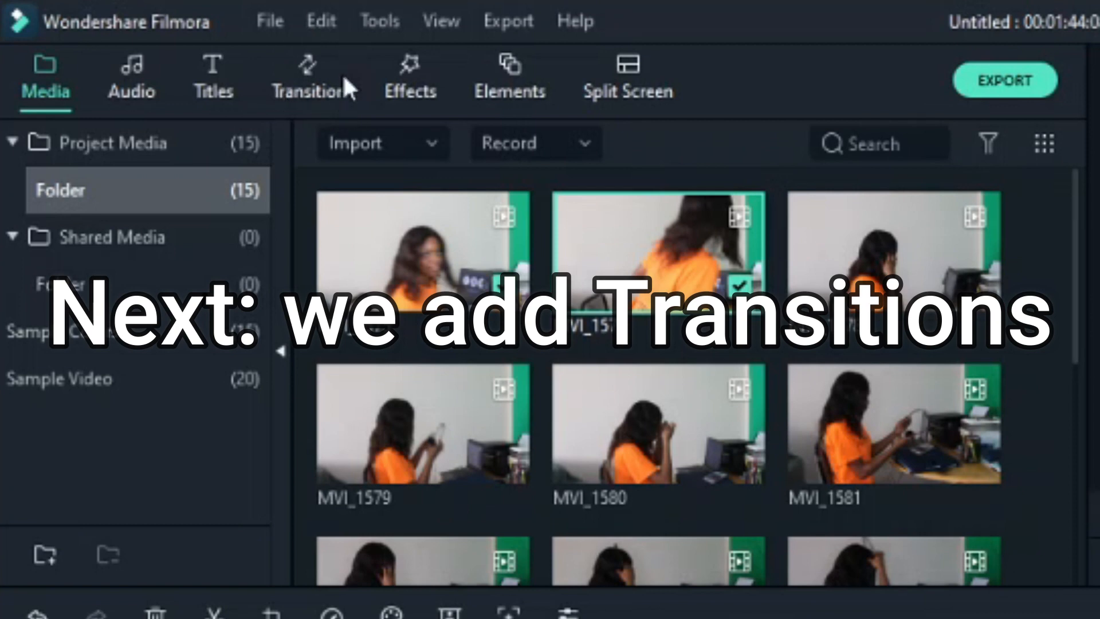
Step: Browse the included transitions and add the favorite Push transition between the MVI_1575 and MVI_1577 clips
left_click(291, 93)
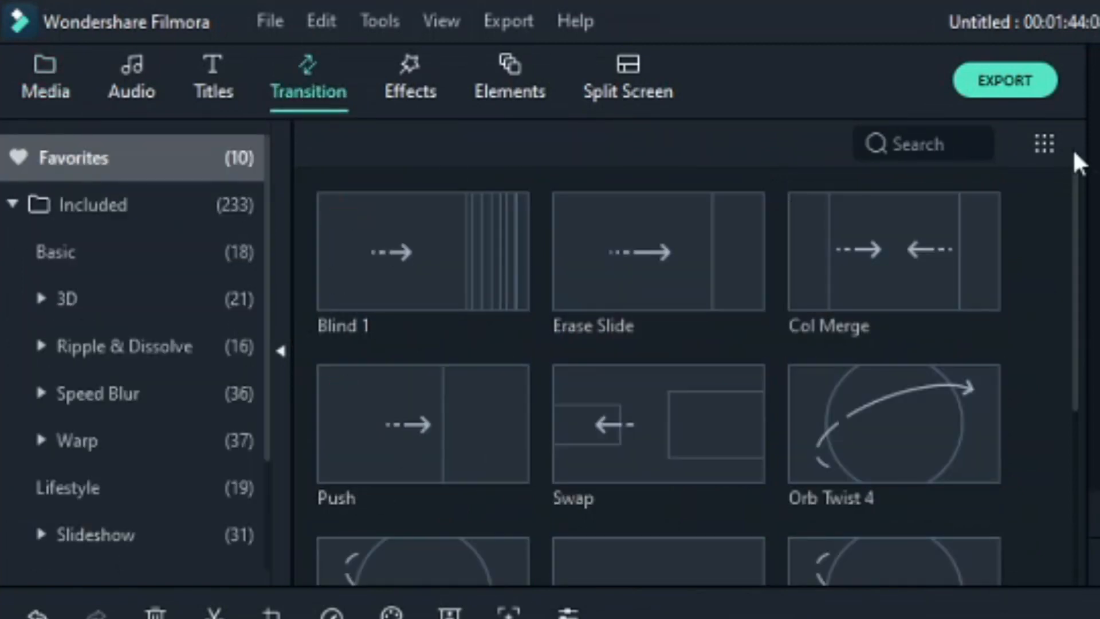
left_click(73, 200)
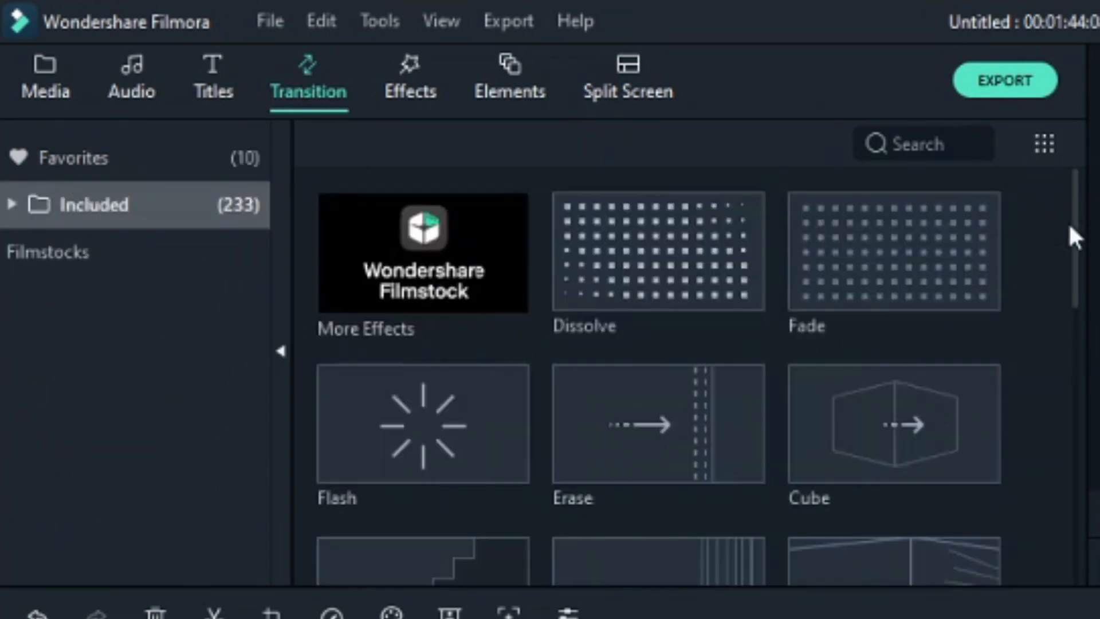
left_click_drag(1075, 229, 1075, 516)
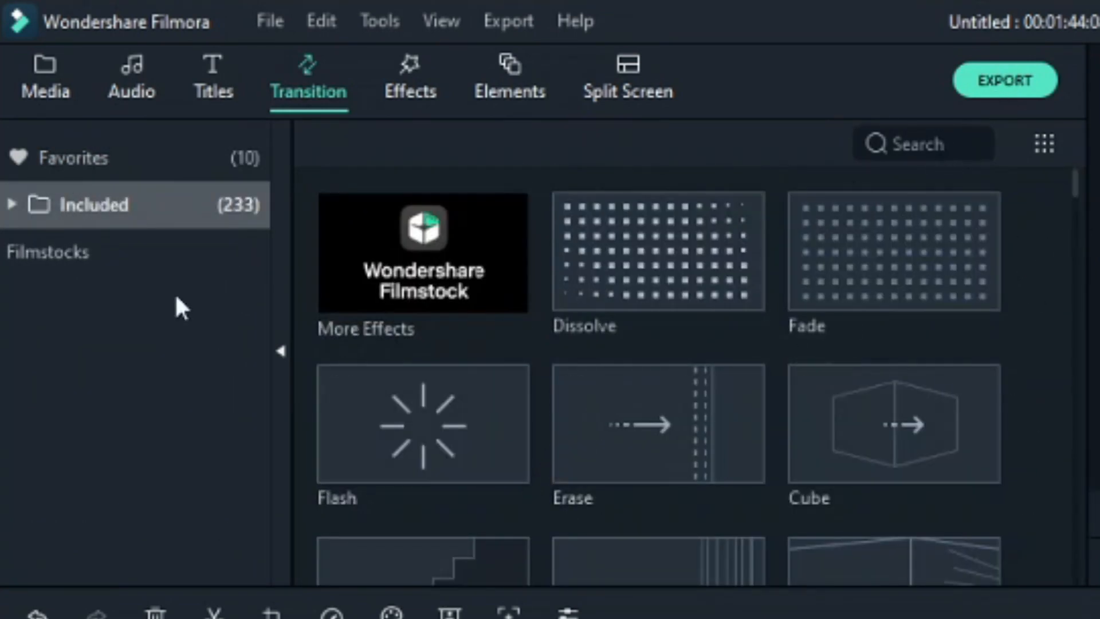
left_click(46, 160)
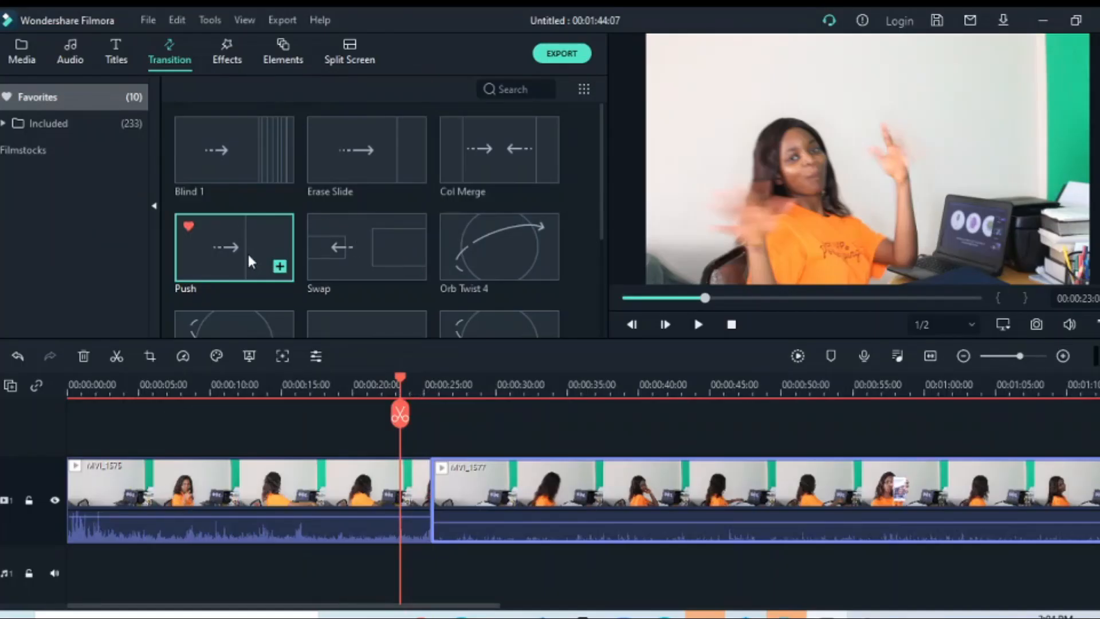
left_click_drag(251, 263, 462, 473)
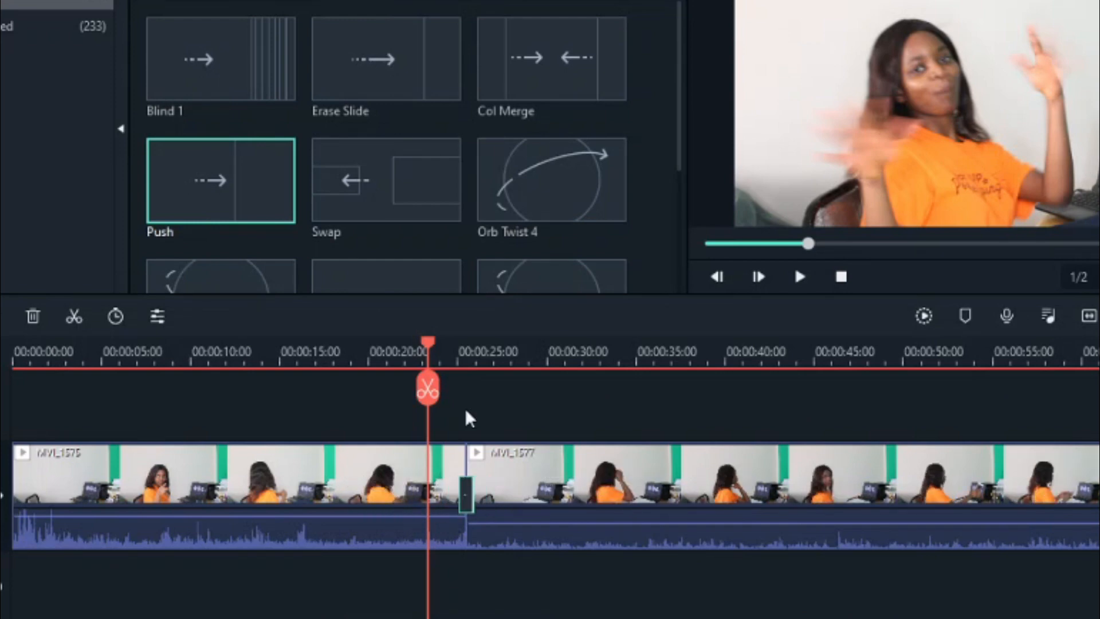
Step: Play the Push transition between MVI_1575 and MVI_1577, moving the playhead back to replay it
key("space")
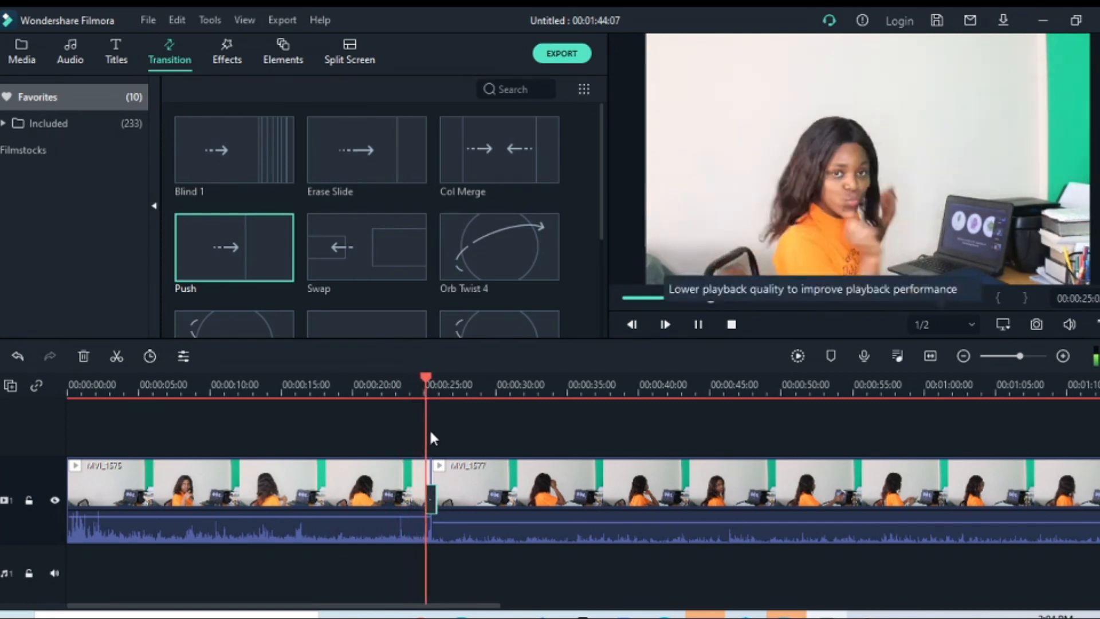
key("space")
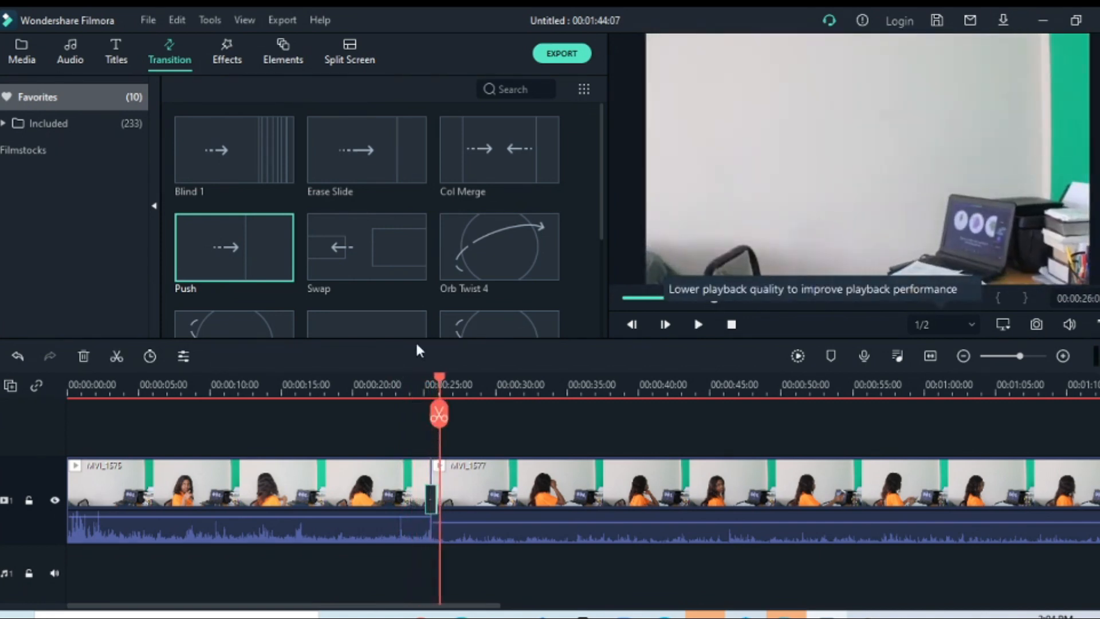
left_click_drag(439, 373, 427, 379)
key("space")
Step: Browse the included title templates and preview Callout 3
left_click(113, 50)
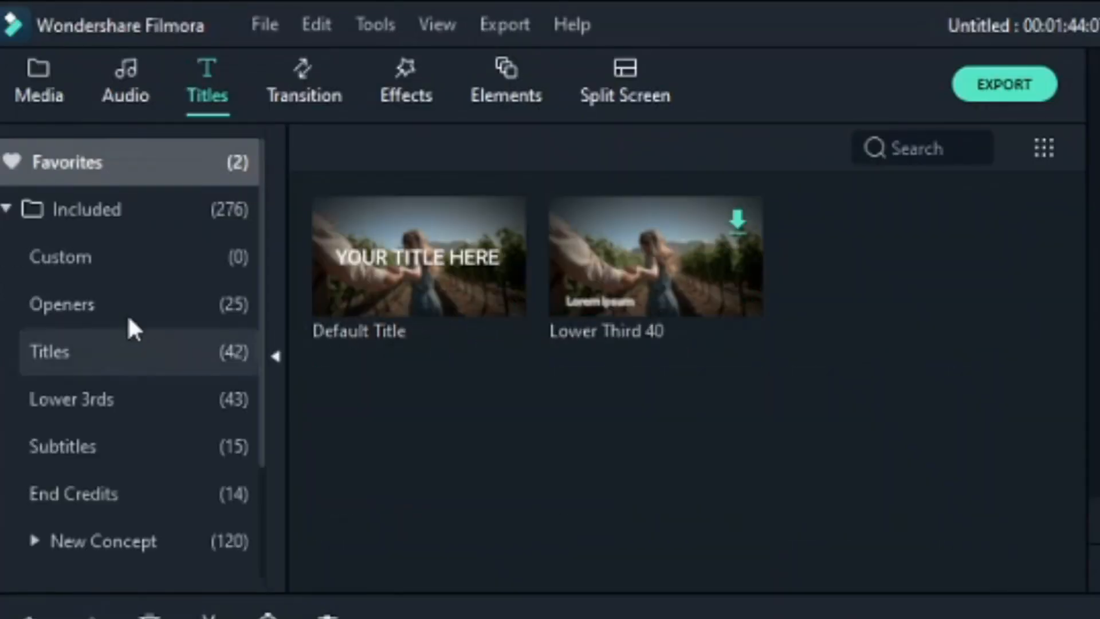
left_click(133, 225)
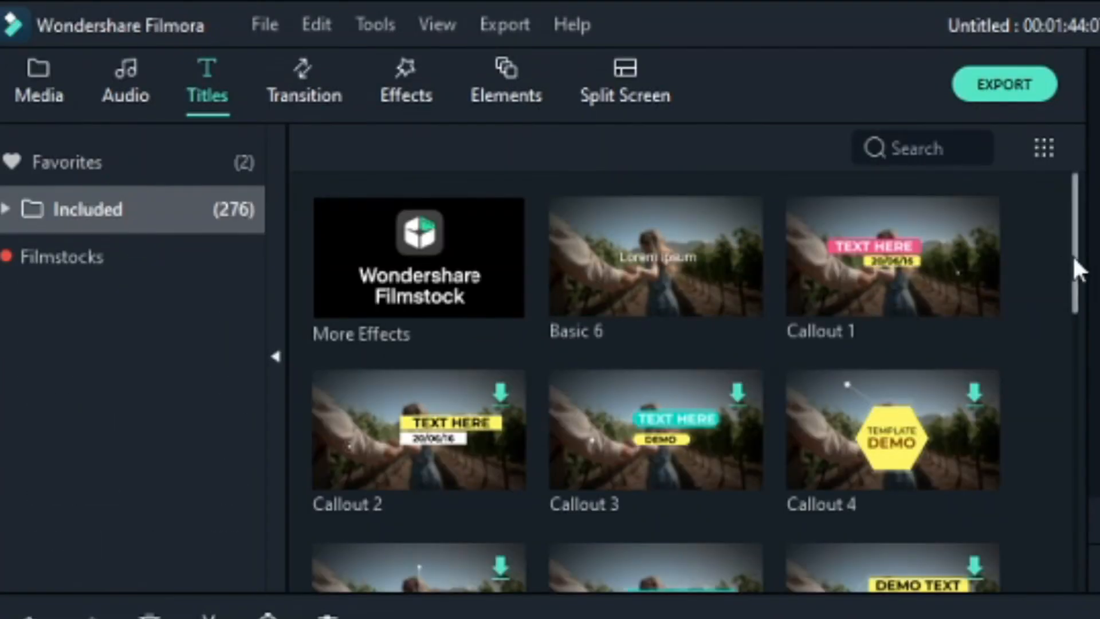
left_click_drag(1075, 270, 1092, 212)
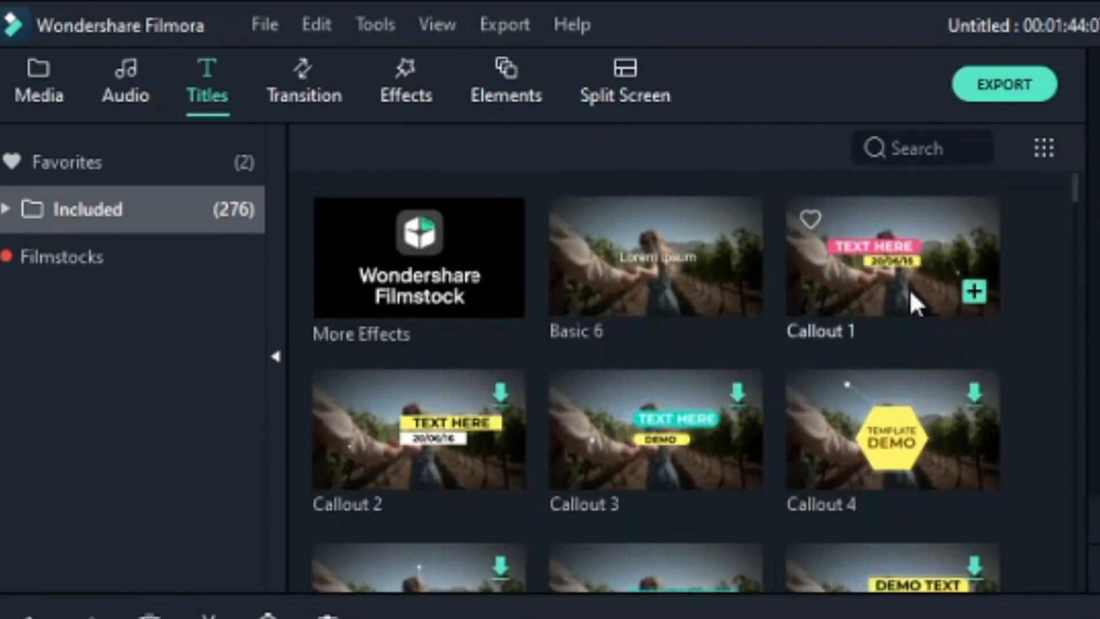
left_click(828, 295)
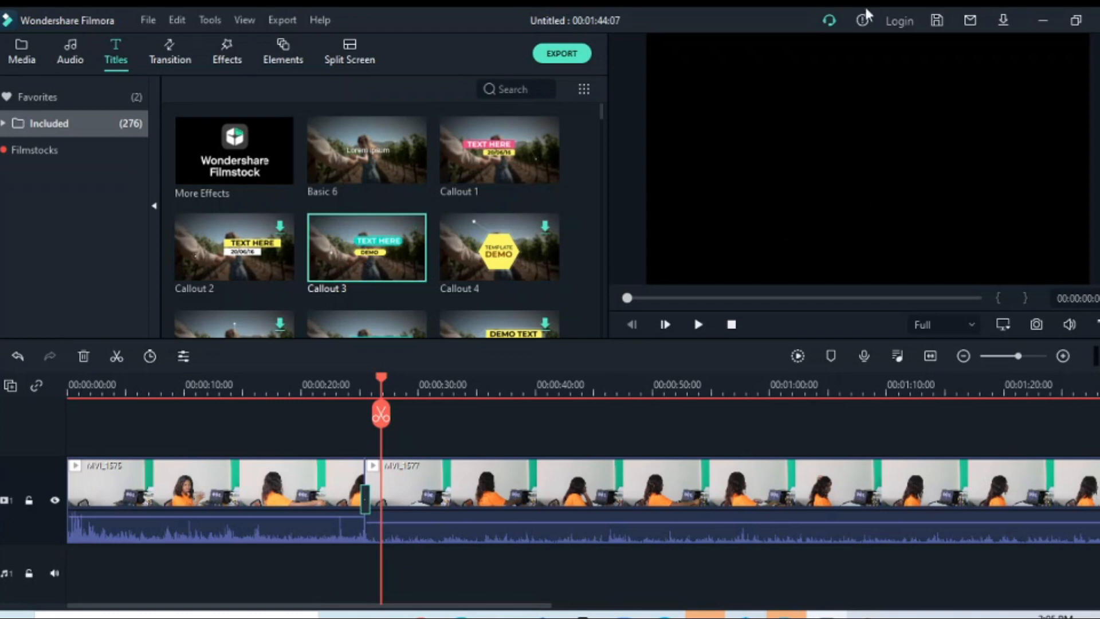
left_click(362, 267)
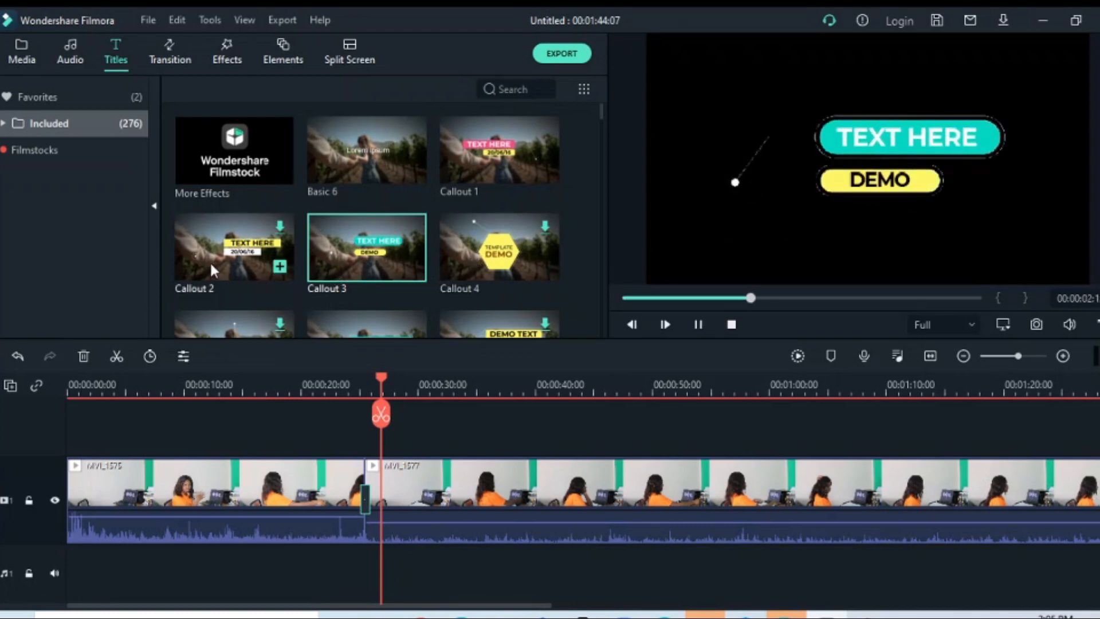
Step: Place the Callout 1 title on video track 2 at the playhead, above the beginning of the MVI_1577 clip
left_click(470, 163)
left_click_drag(469, 163, 381, 437)
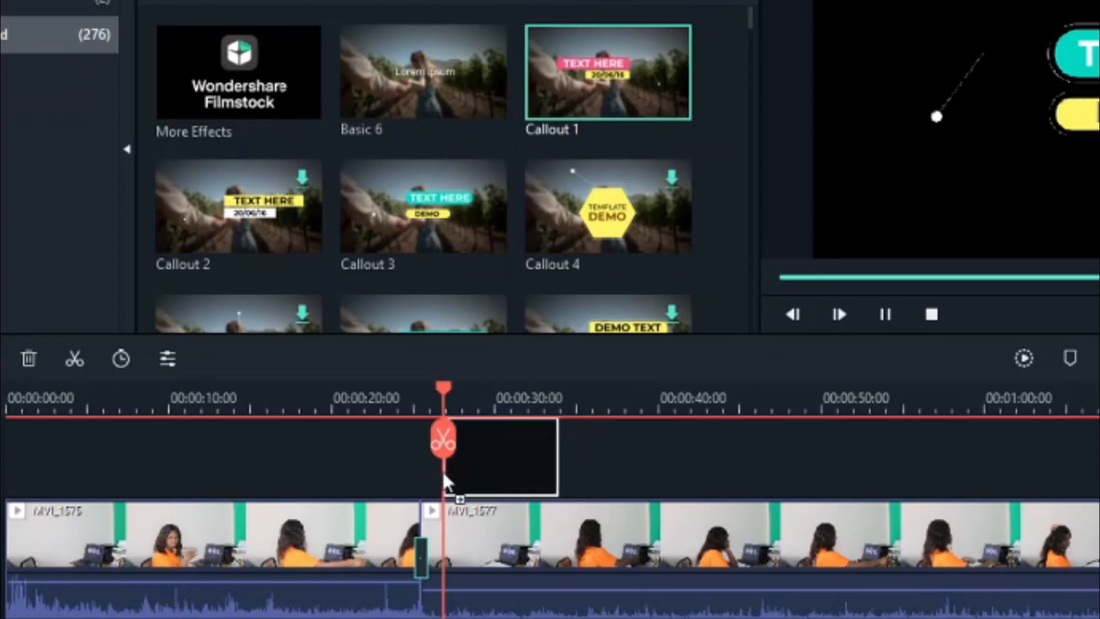
left_click_drag(443, 475, 447, 481)
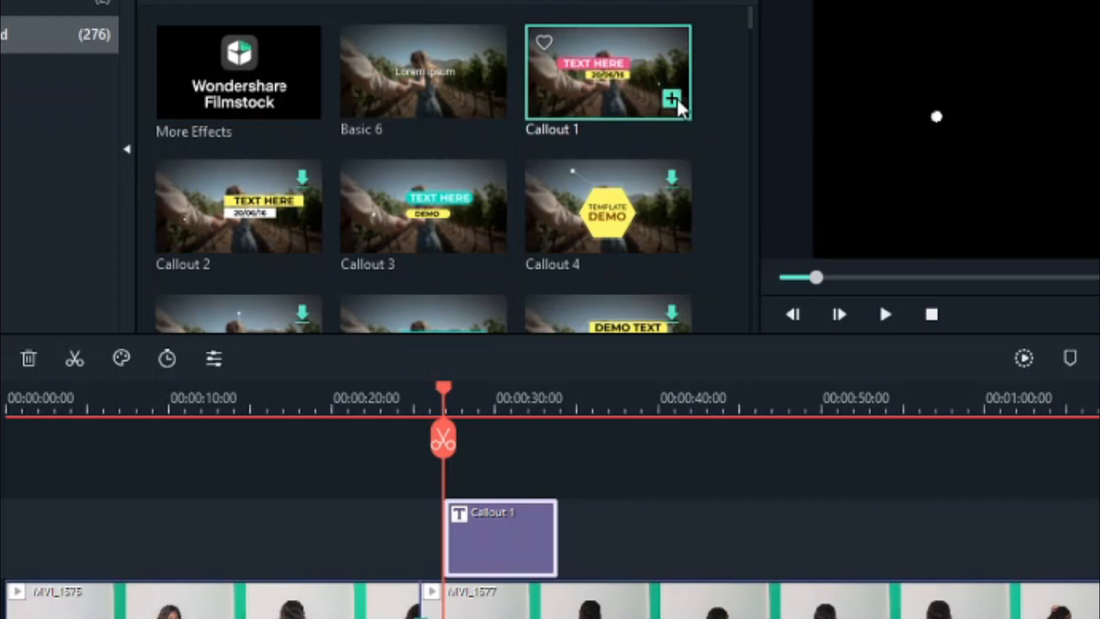
left_click(676, 100)
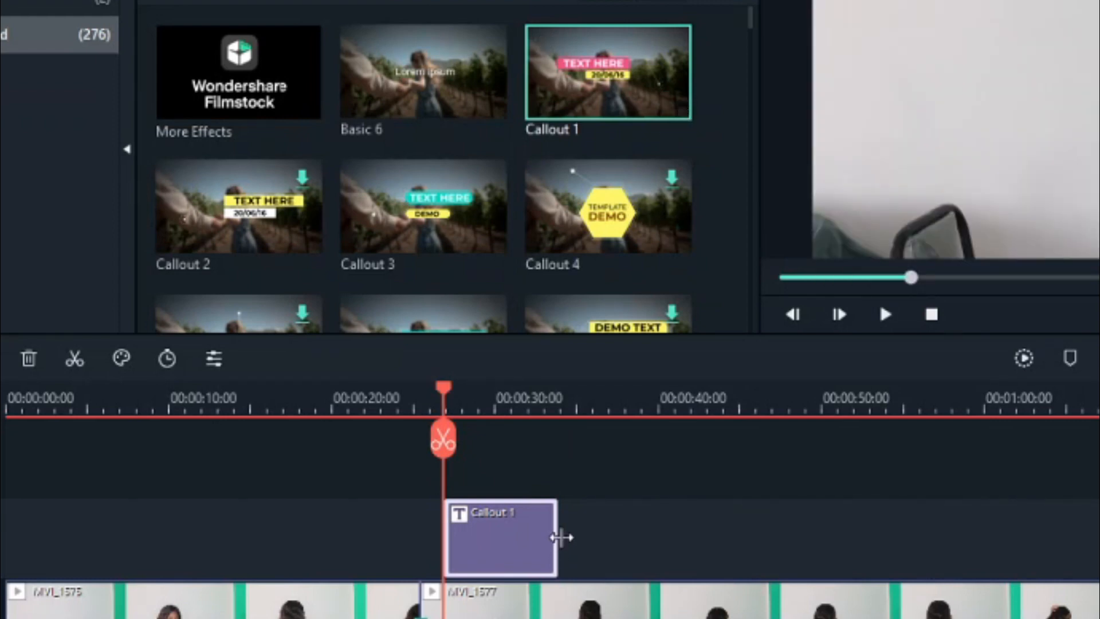
Step: Shorten the Callout 1 title to end at about 32 seconds on the timeline and play it until its text shows
left_click_drag(562, 537, 533, 596)
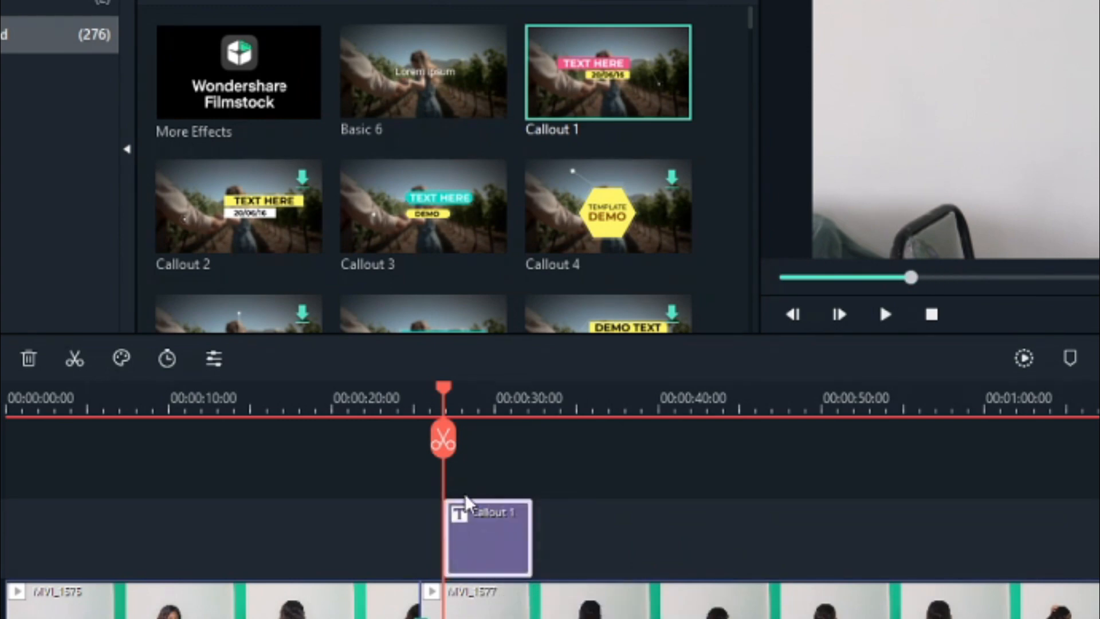
key("space")
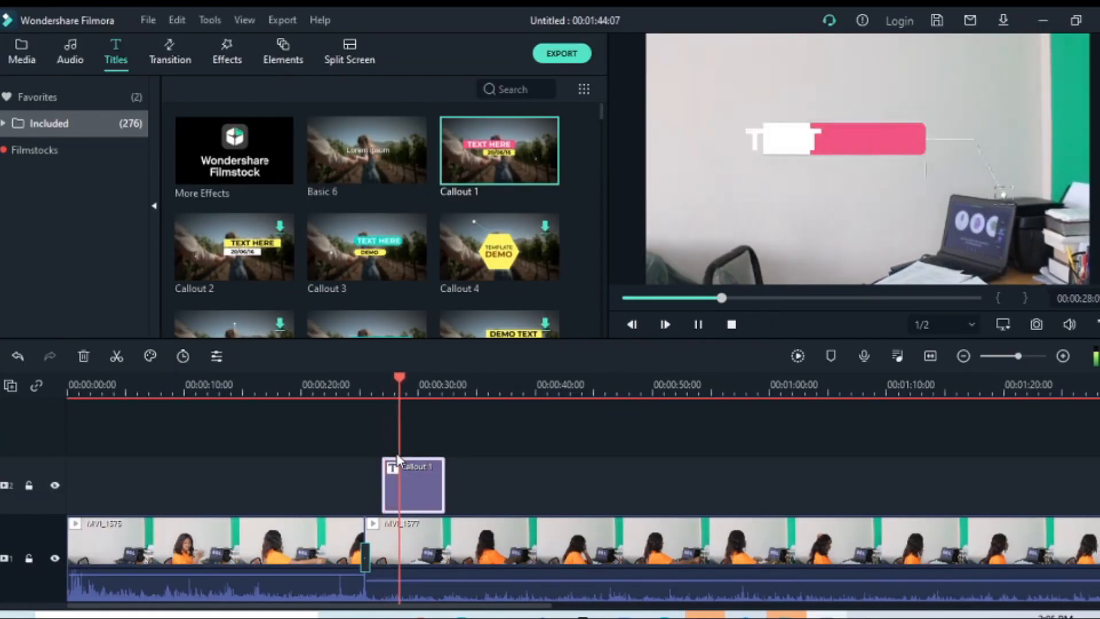
key("space")
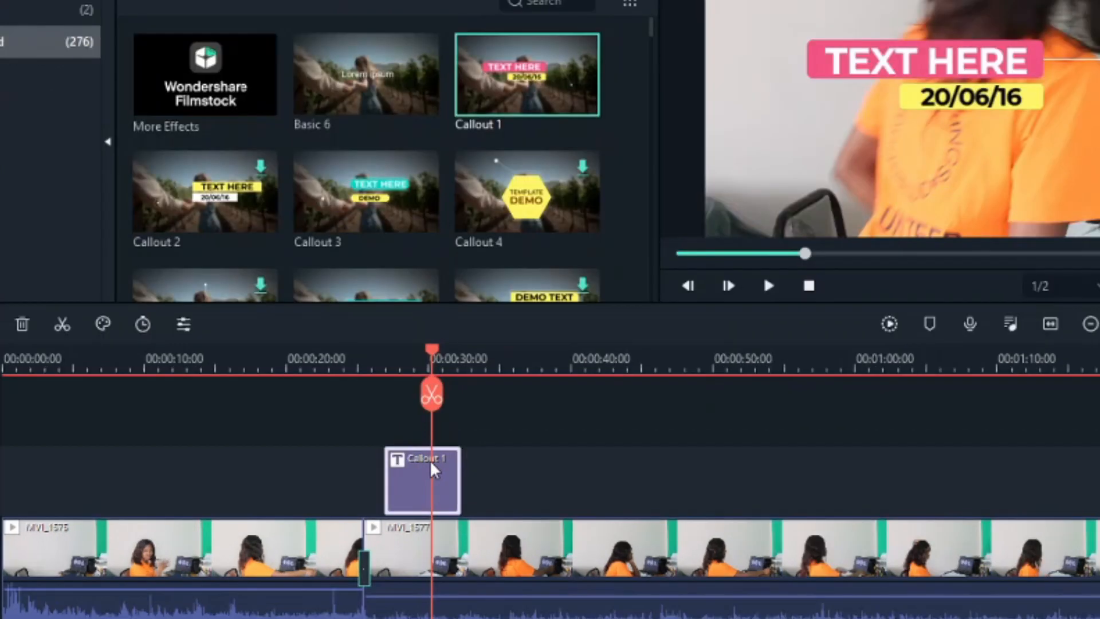
Step: Open the Callout 1 title for editing and replace its date text with "hufhfr4fb"
double_click(430, 460)
left_click(512, 232)
key("BackSpace")
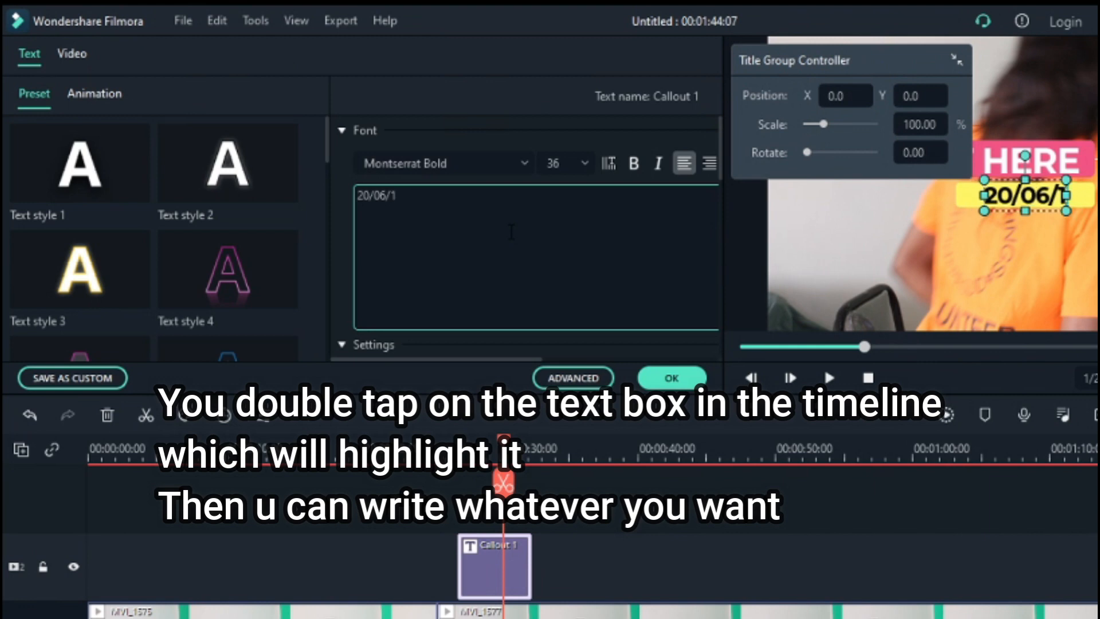
key("BackSpace")
key("BackSpace")
key("BackSpace")
key("BackSpace")
key("BackSpace")
key("BackSpace")
key("BackSpace")
type("hufhfr4f")
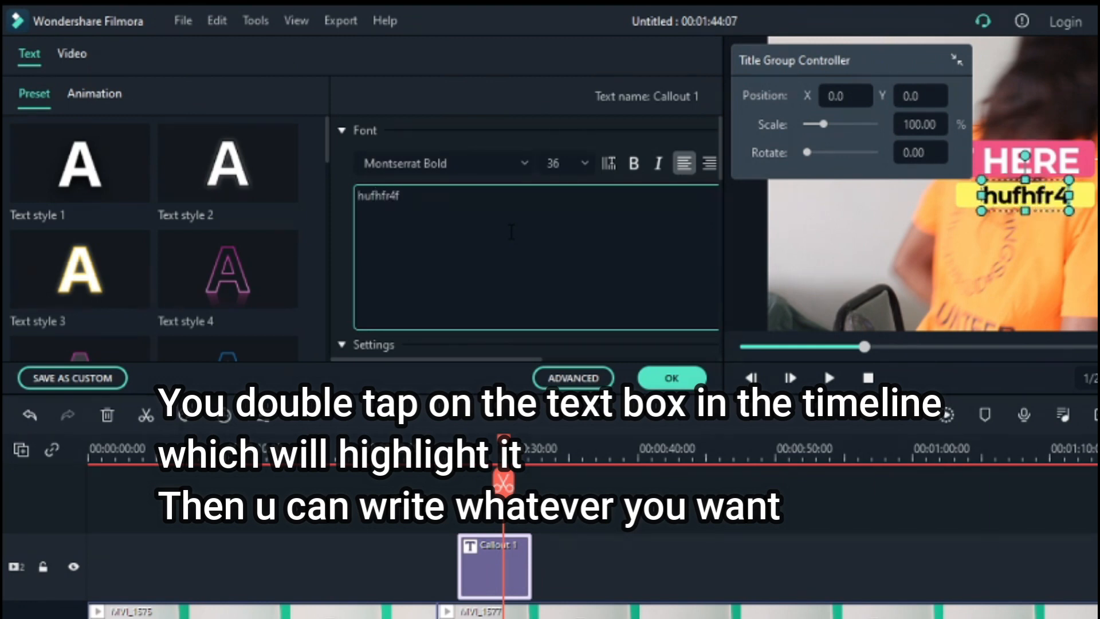
type("b")
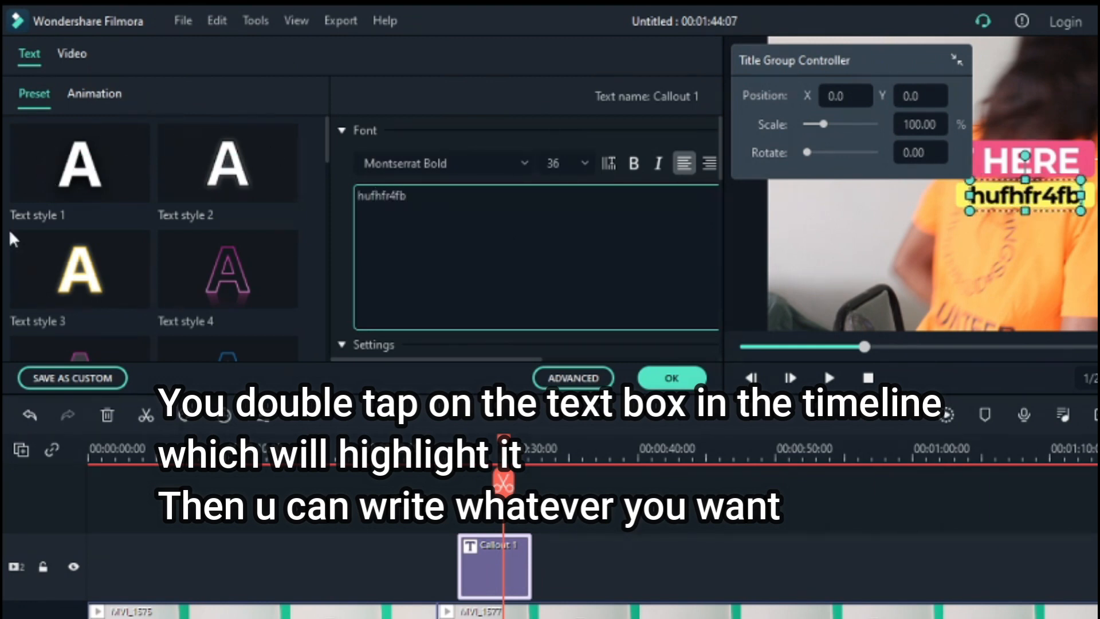
Step: Try the Text style 3 preset on the callout's second text line and apply Text style 2 instead
double_click(55, 252)
double_click(211, 161)
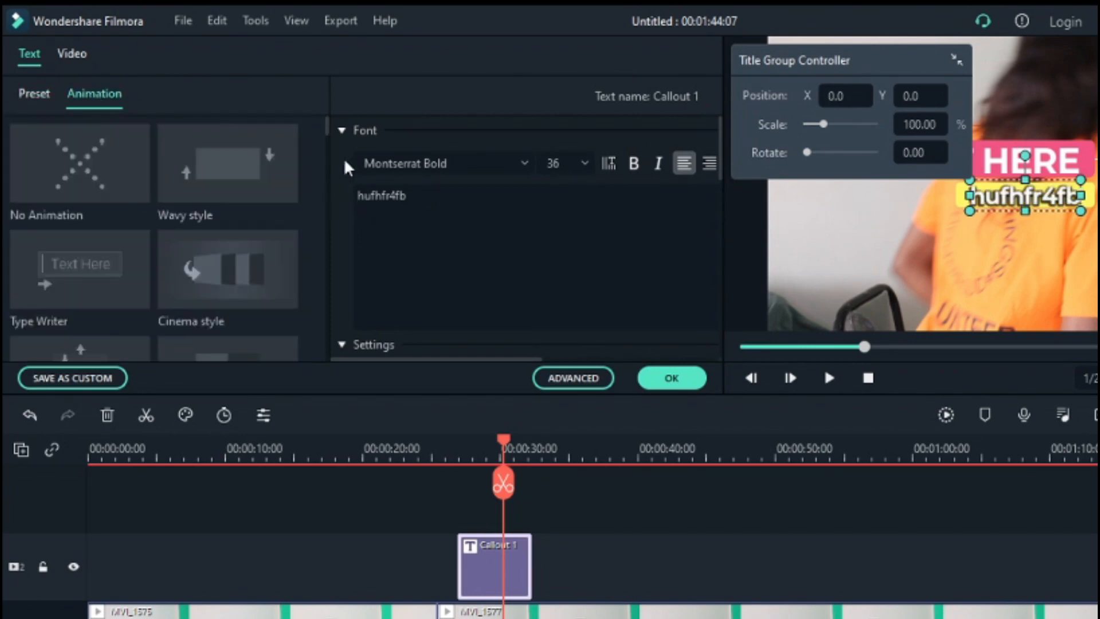
Step: Try the No Animation, Cinema style and Wavy style animations on the callout's second text line and apply Type Writer instead
left_click(62, 189)
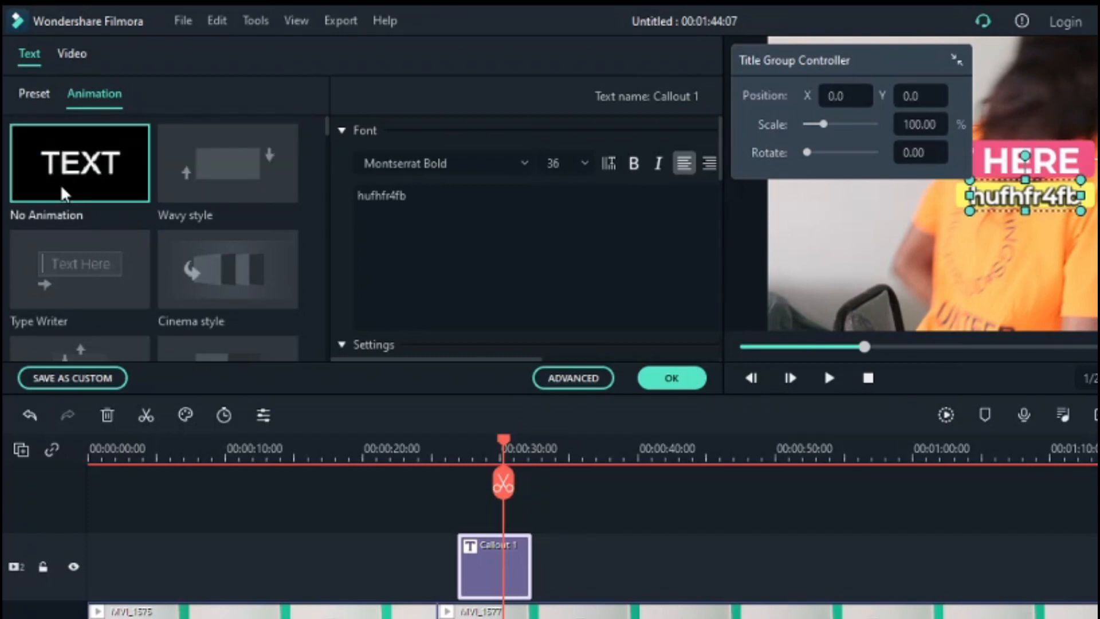
left_click(190, 285)
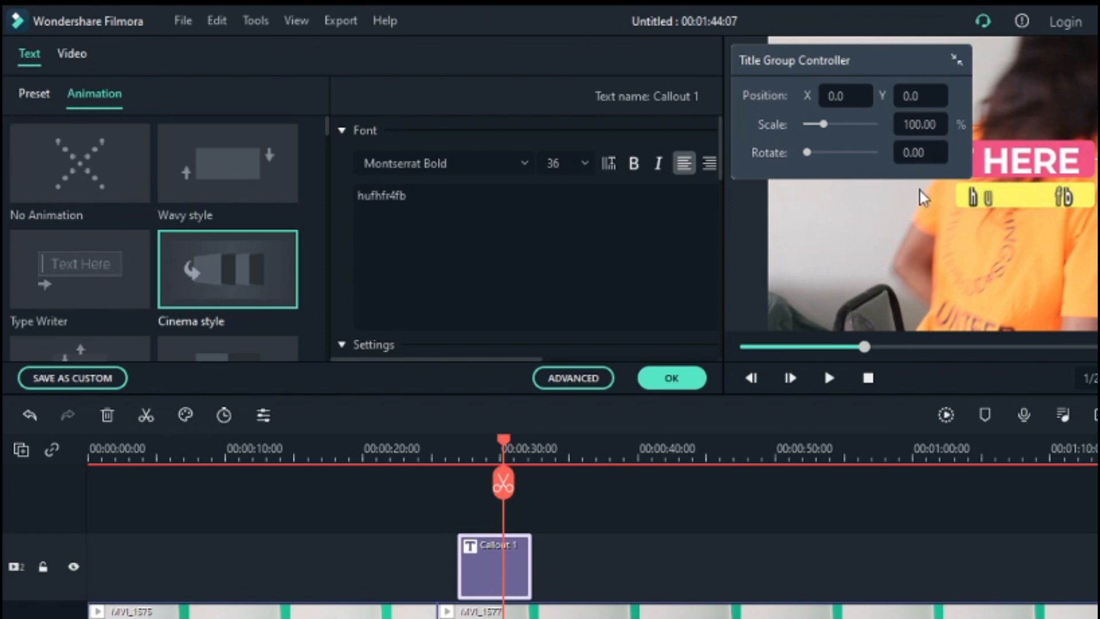
left_click(179, 195)
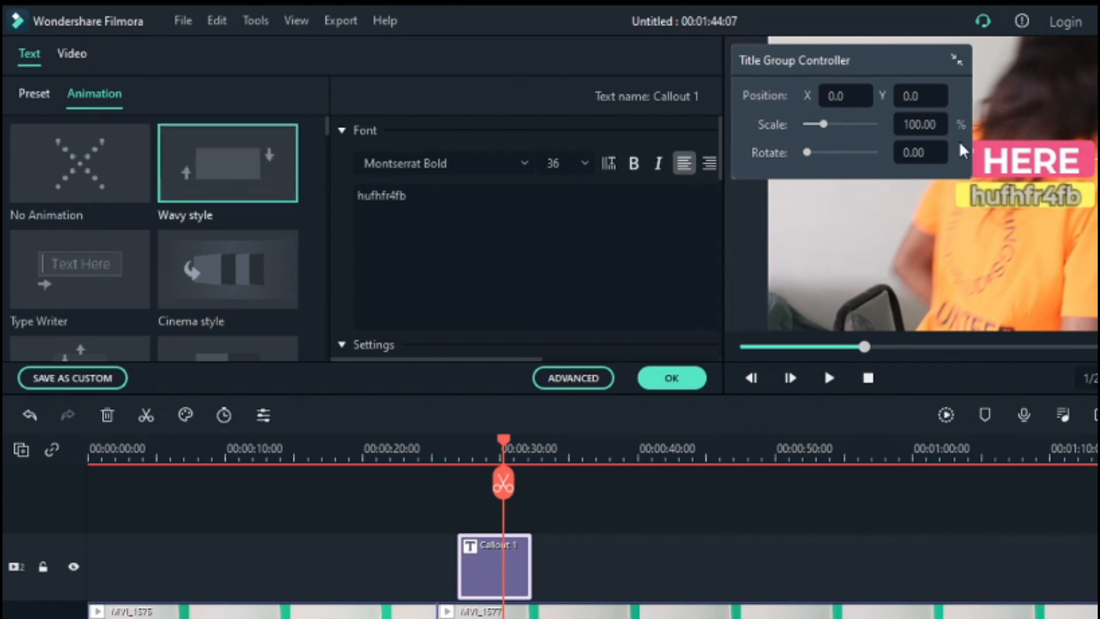
left_click(90, 271)
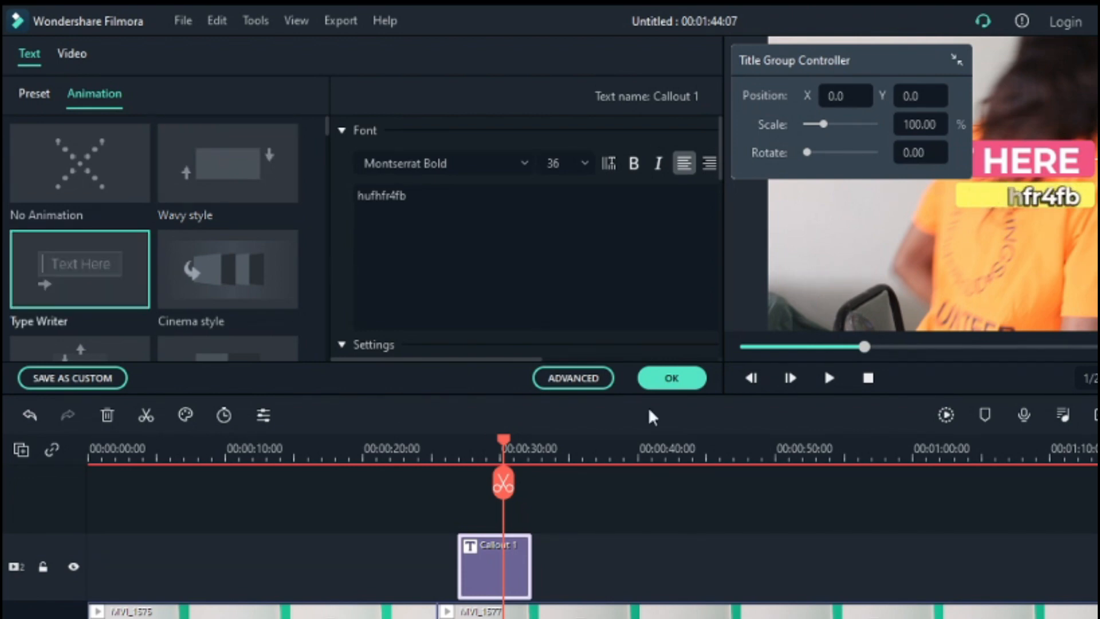
left_click(699, 377)
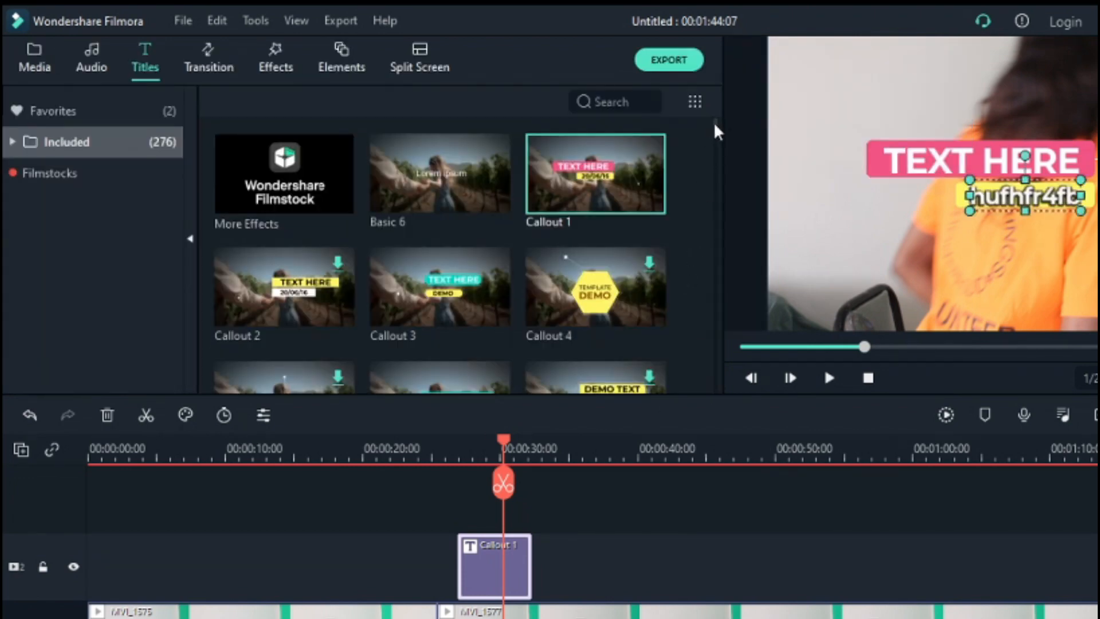
Step: Show the elements library and move the playhead back to about 26 seconds, just before the Callout 1 title
left_click_drag(717, 131, 711, 71)
left_click(340, 53)
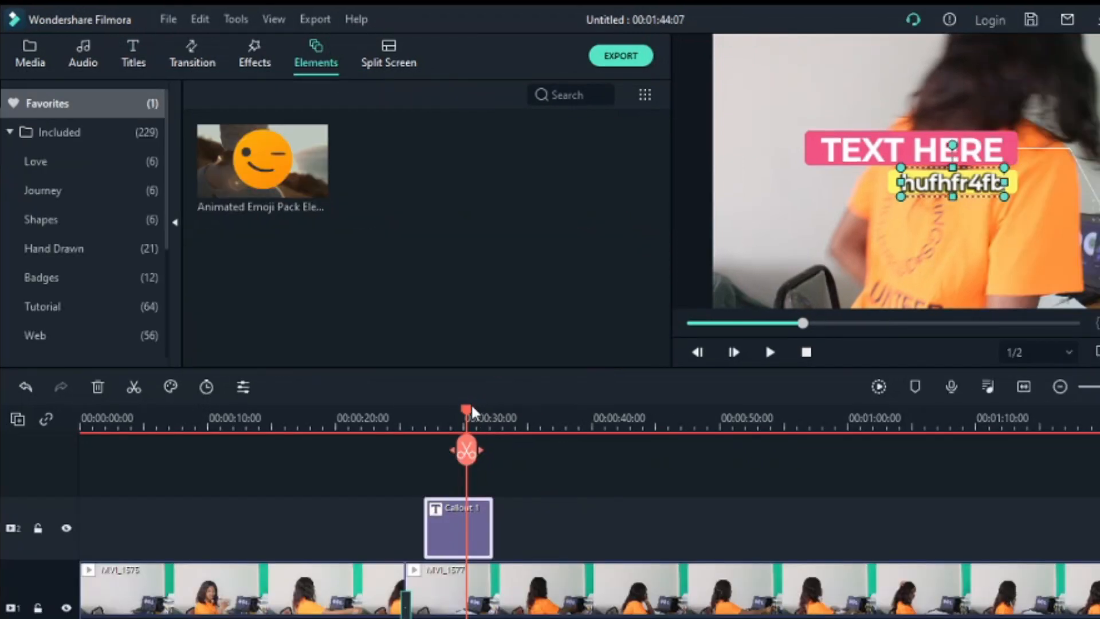
left_click_drag(473, 421, 414, 421)
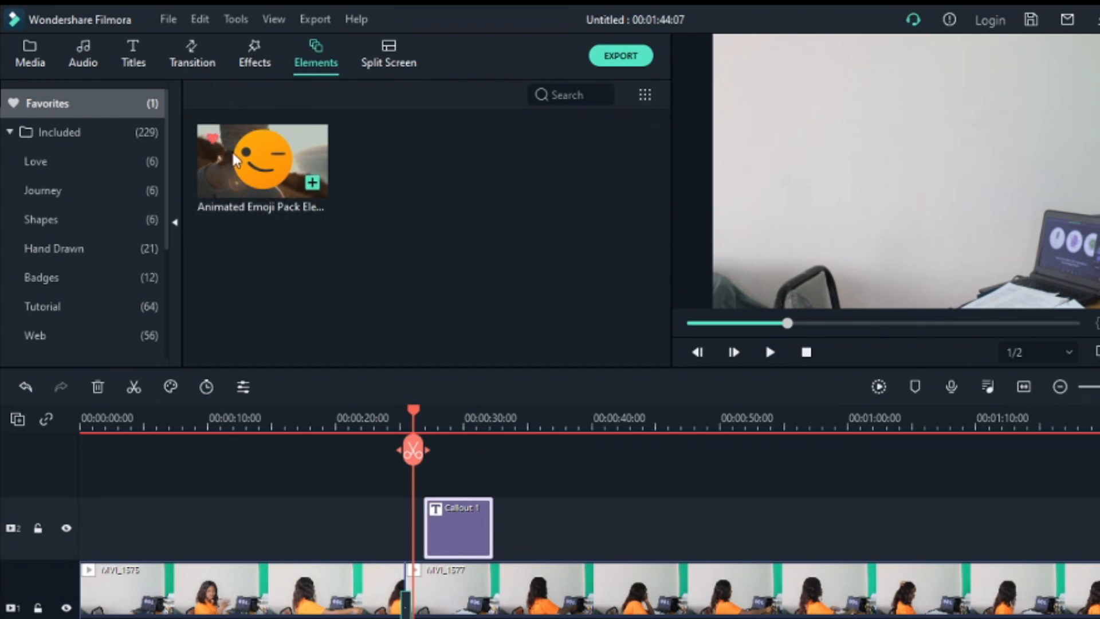
Step: Look through the included elements and preview Element Love 2 from the Love category
left_click(43, 138)
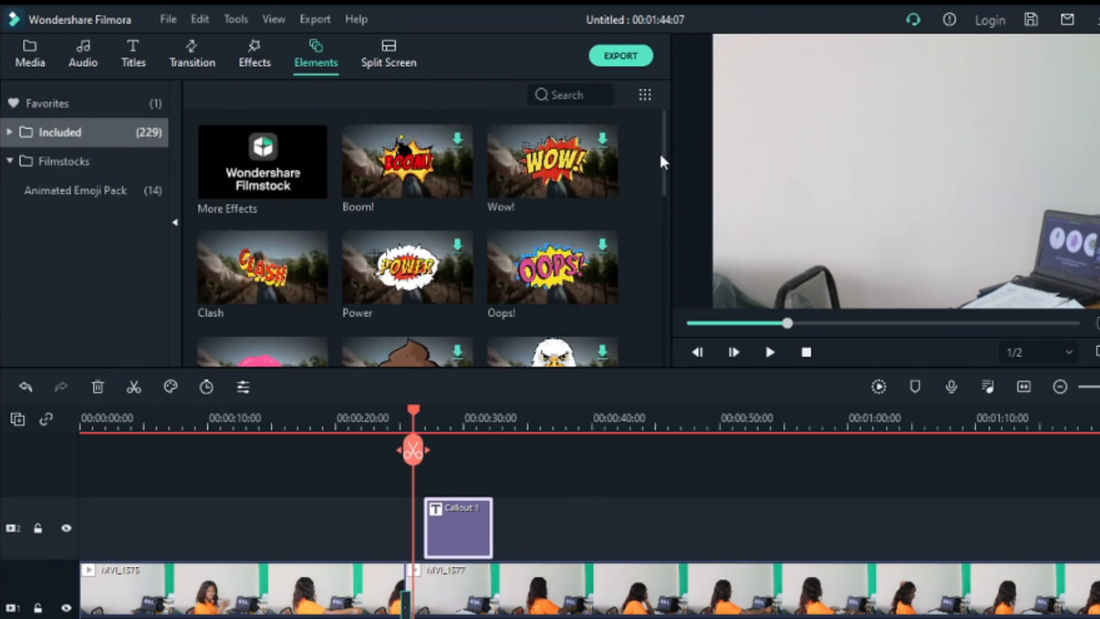
left_click_drag(665, 159, 632, 197)
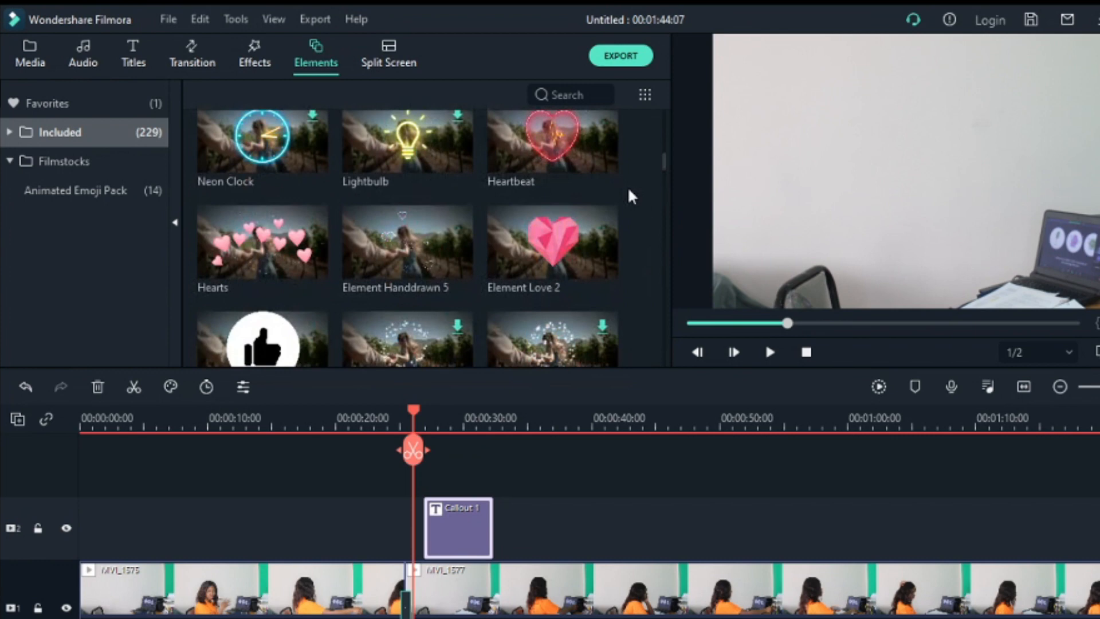
left_click(32, 145)
left_click(45, 173)
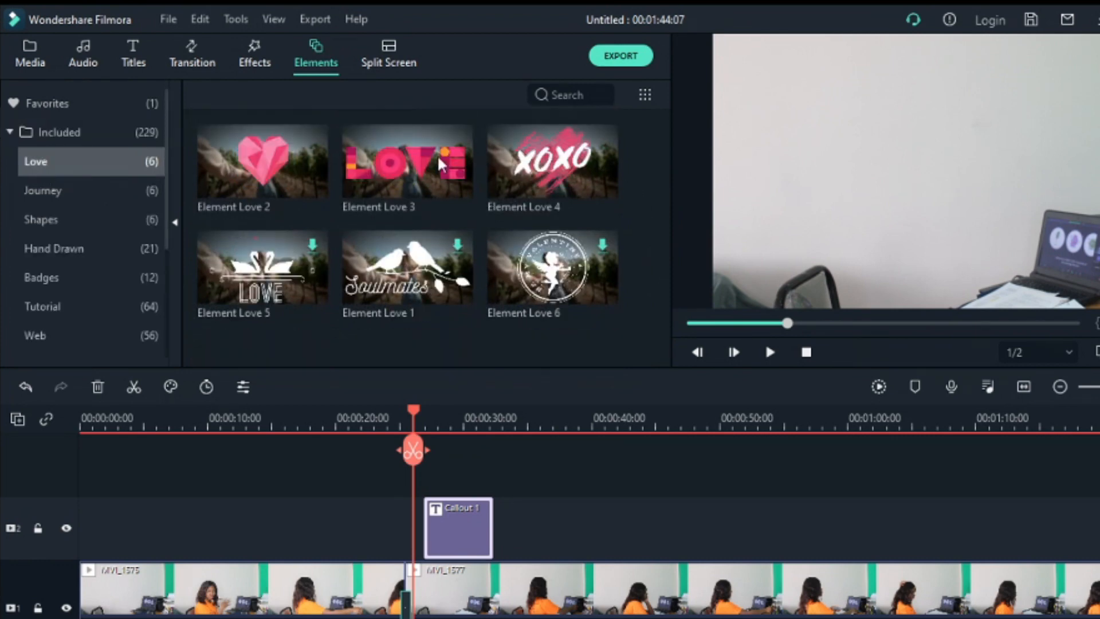
left_click(229, 189)
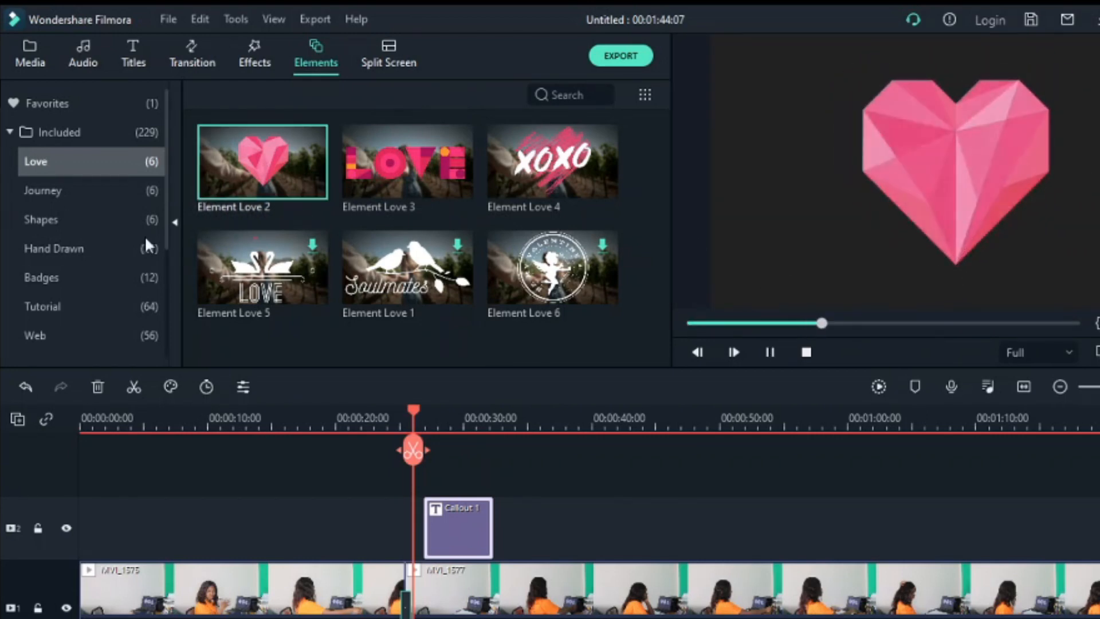
Step: Download Element Travel 3 from the Journey category and preview it
left_click(48, 192)
left_click(262, 169)
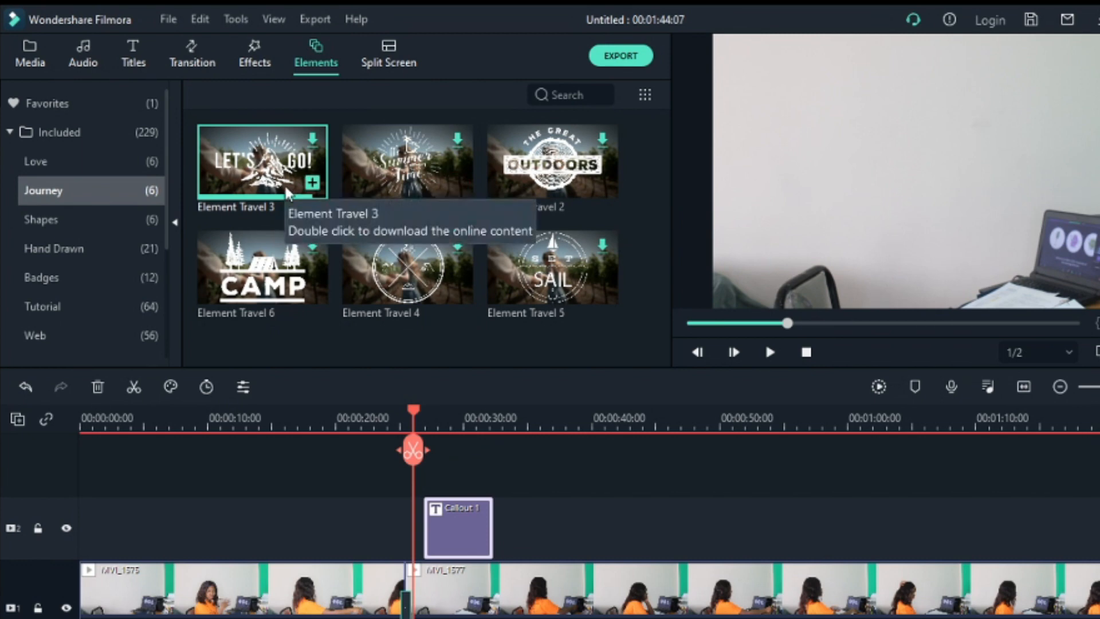
double_click(287, 192)
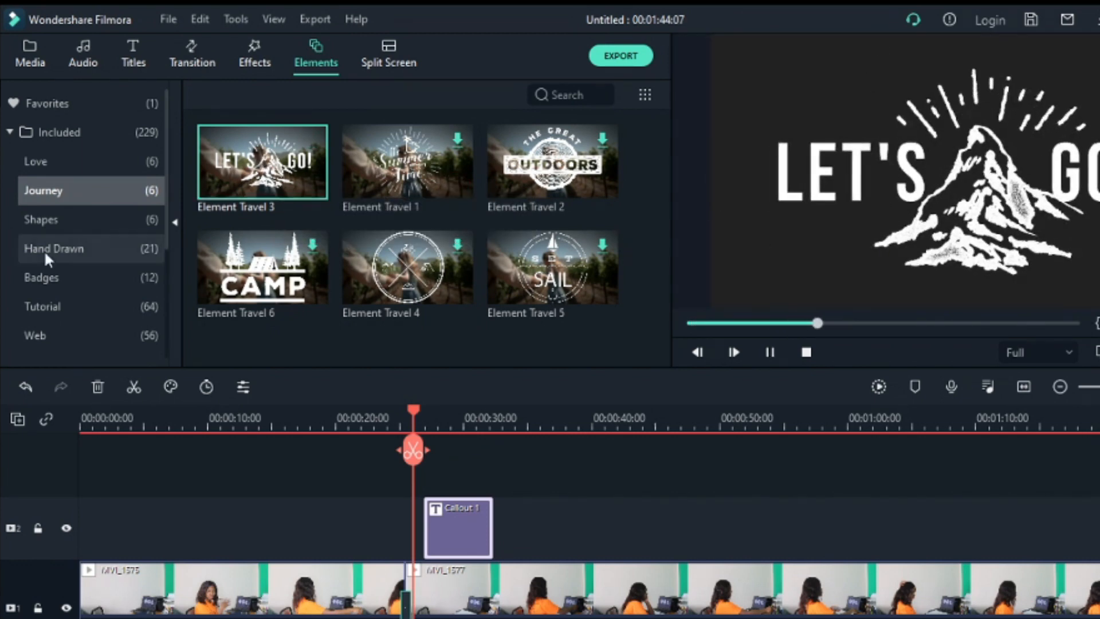
Step: Download Element Motion Shape 5 from the Shapes category and preview Element Handdrawn 5 from the Hand Drawn category
left_click(50, 229)
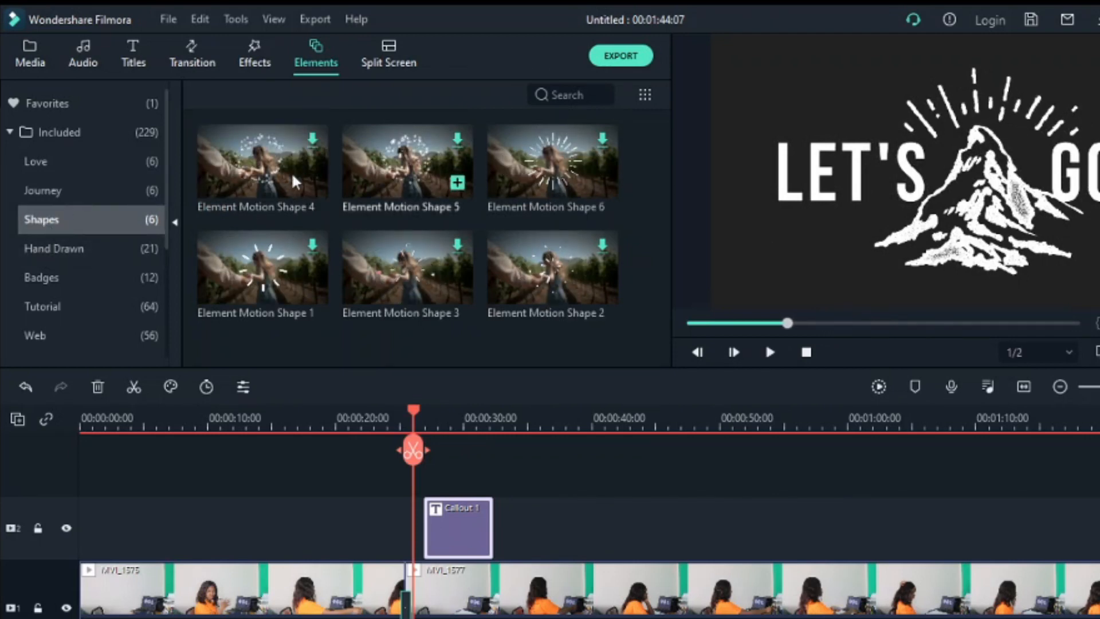
left_click(398, 184)
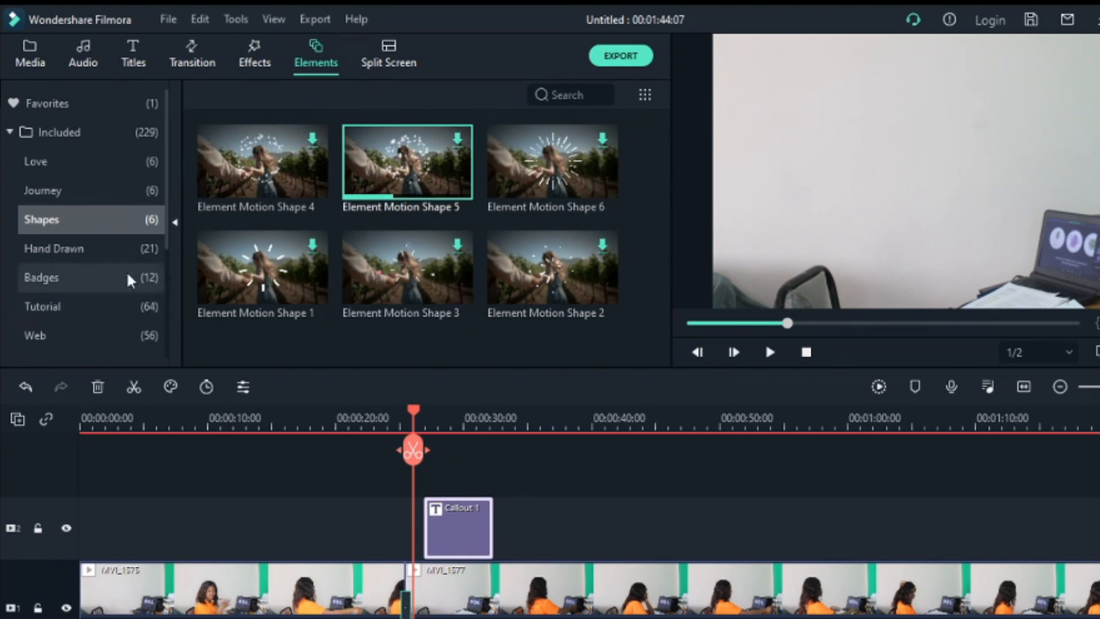
left_click(111, 263)
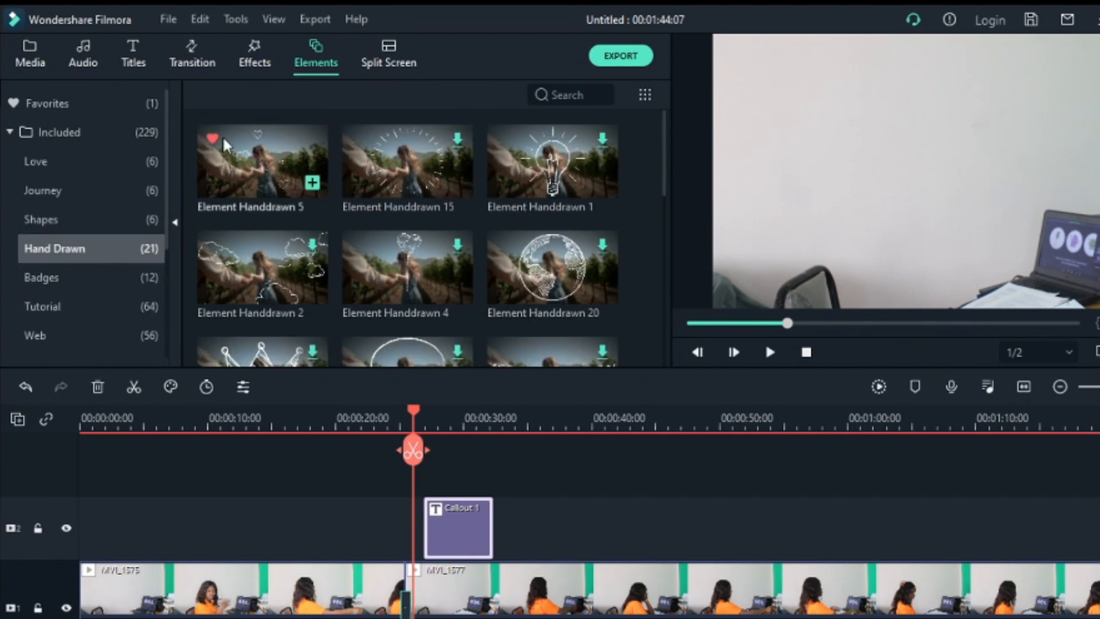
left_click(261, 156)
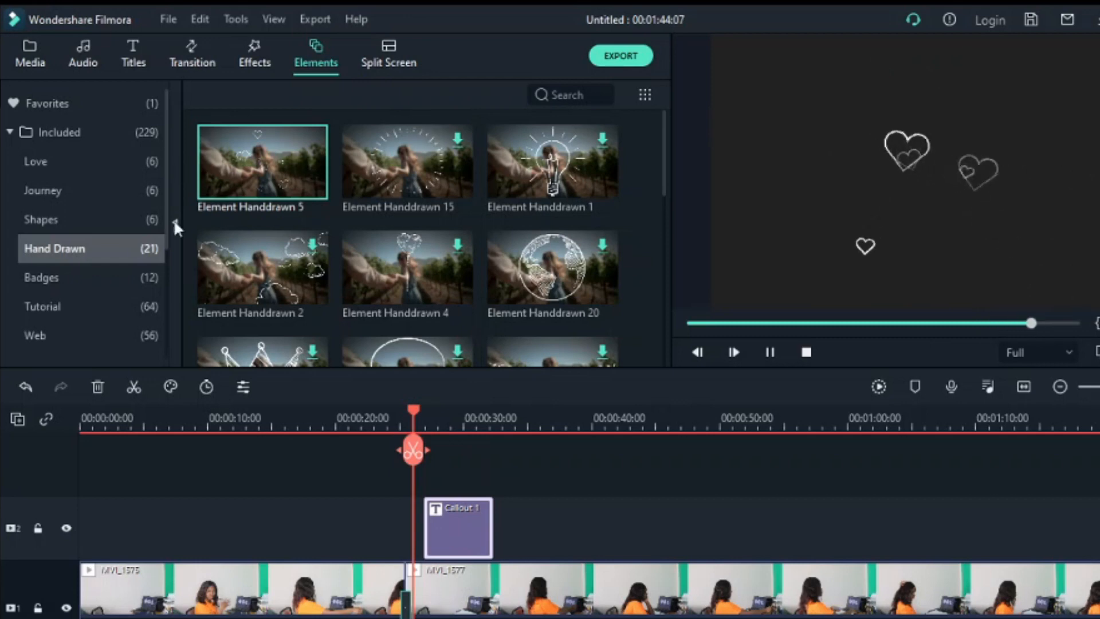
Step: Look through the Badges, Tutorial and Web elements, previewing Tutorial Element White 3 and Web Element Circle 03
left_click(115, 278)
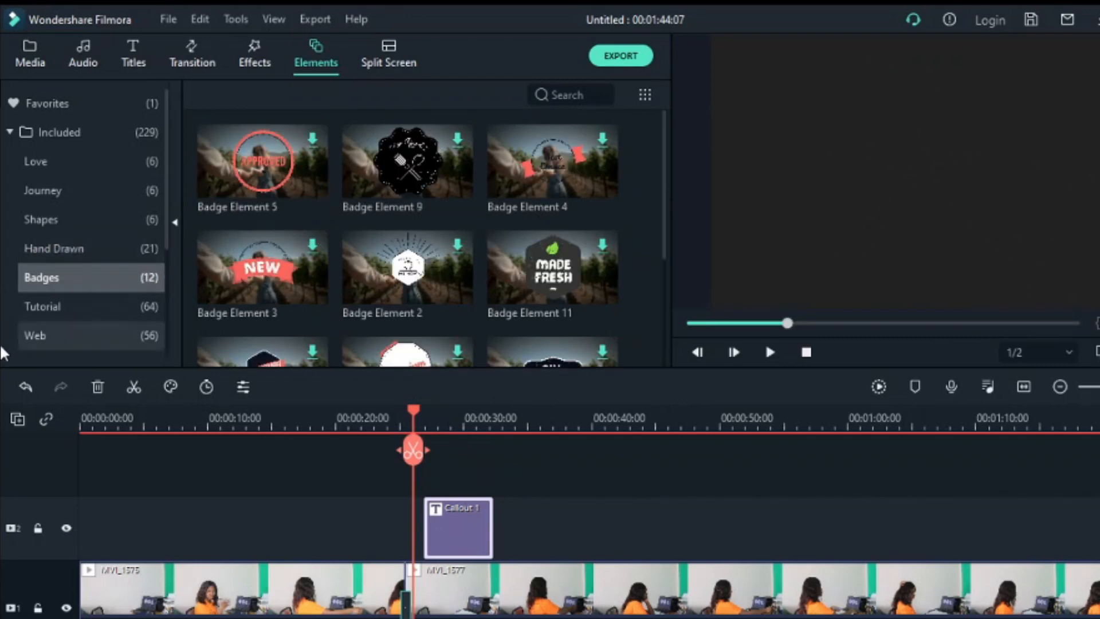
left_click(45, 309)
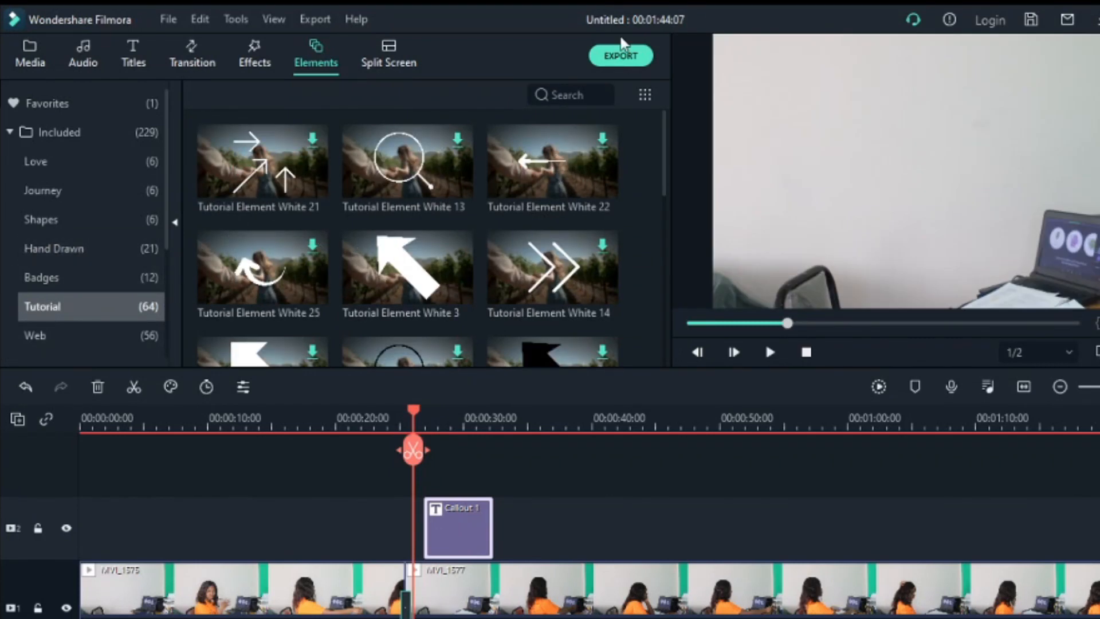
left_click(375, 249)
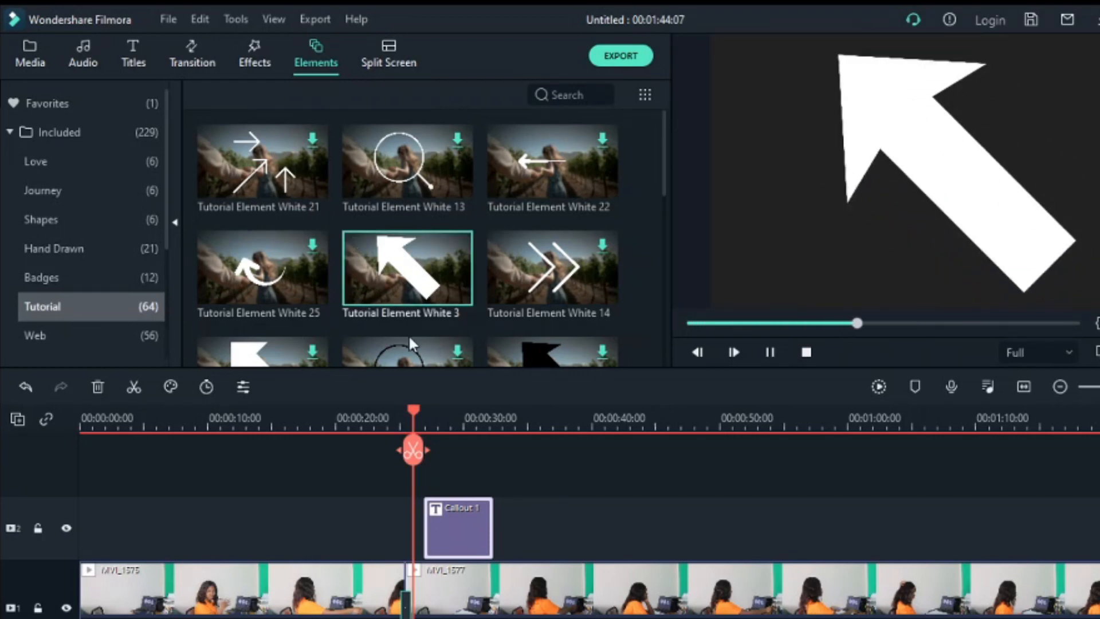
left_click(57, 338)
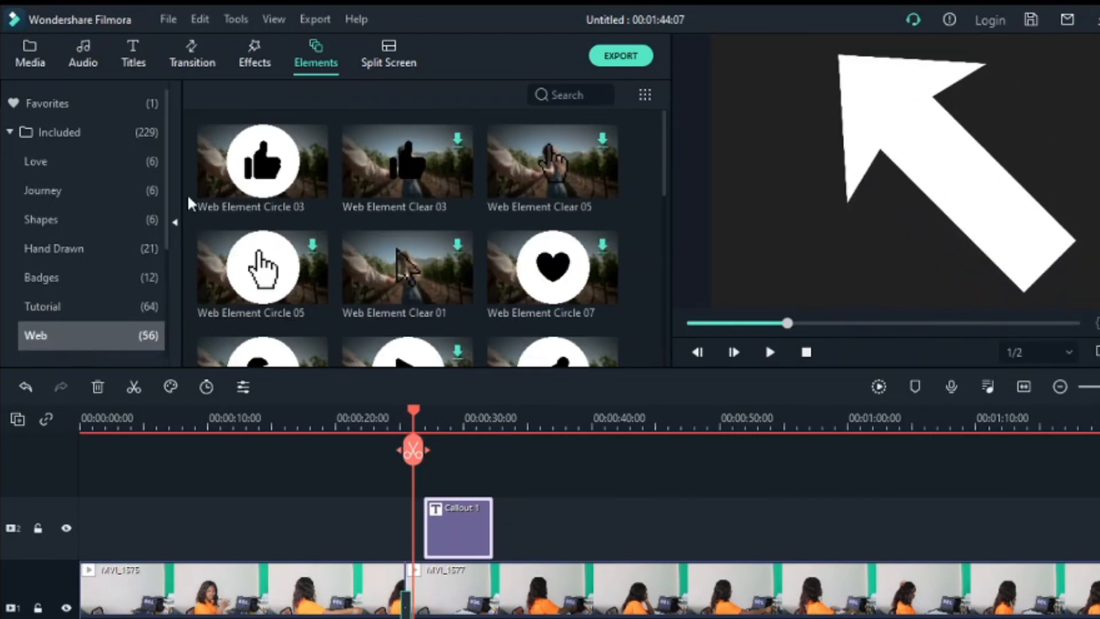
left_click(250, 189)
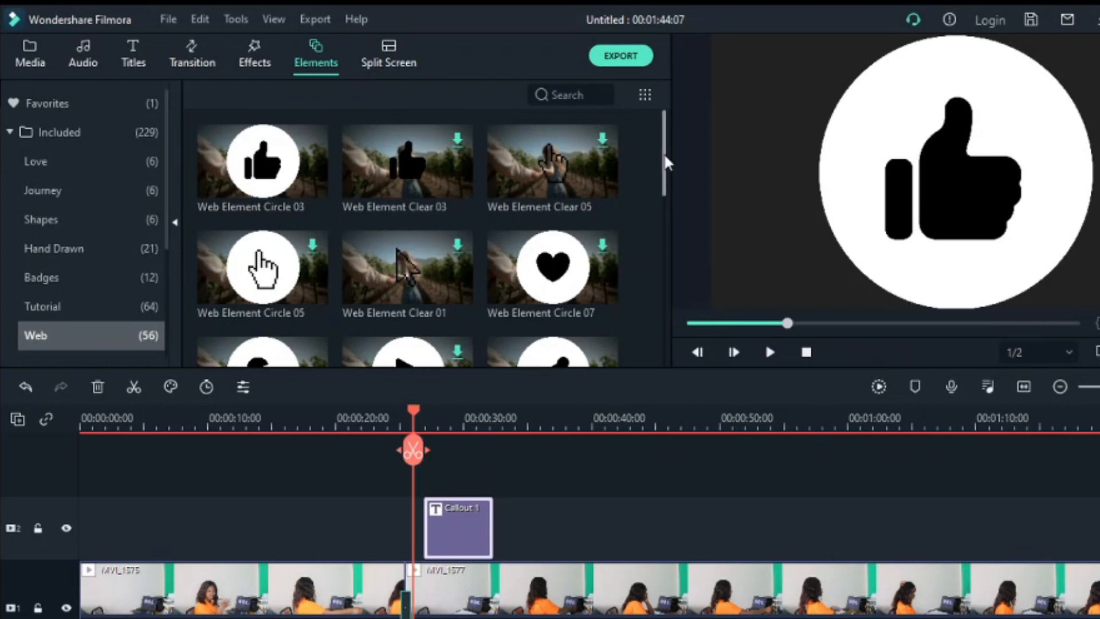
mouse_move(665, 152)
left_mouse_down()
mouse_move(659, 324)
mouse_move(664, 140)
left_mouse_up()
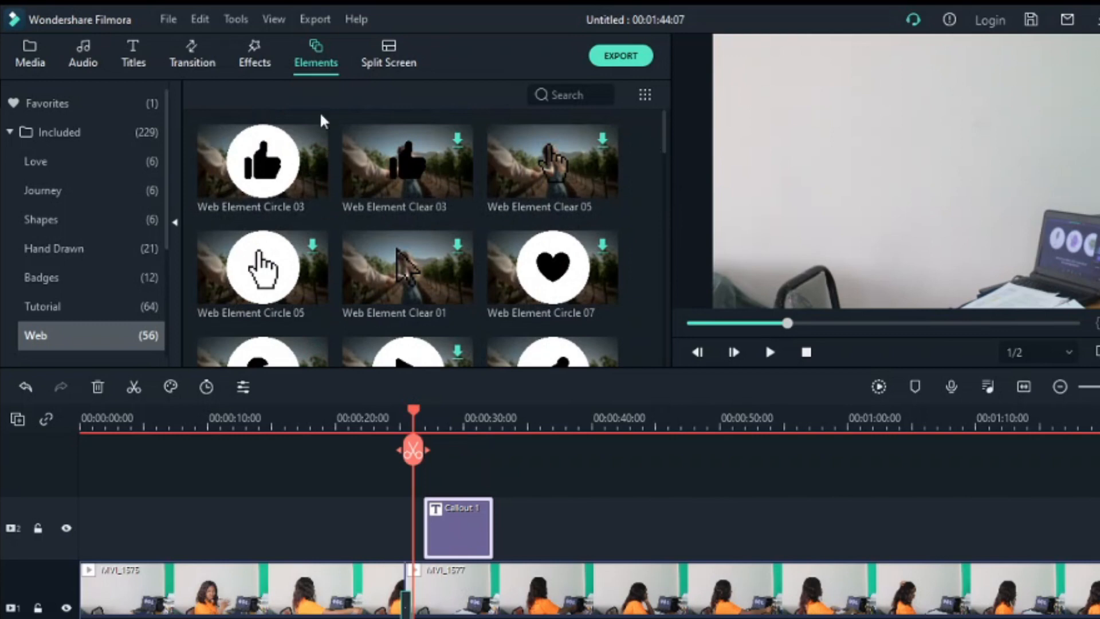
Step: Look through the Shapes, Badges and Pets categories, then download and preview Pet Element 2
left_click(161, 220)
scroll(171, 252, "down", 3)
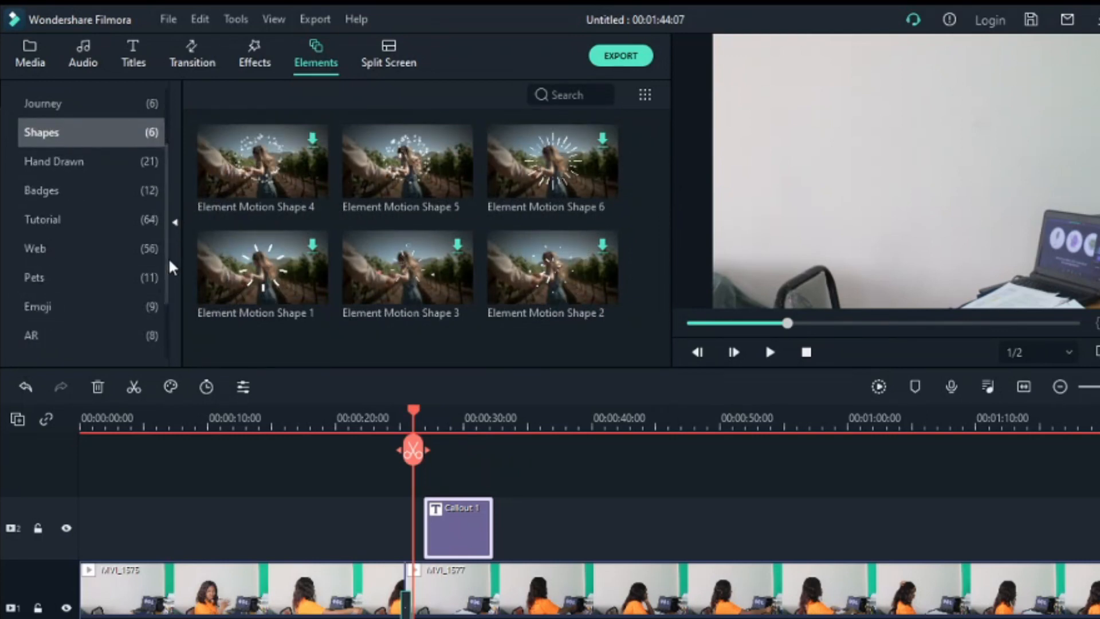
left_click(73, 196)
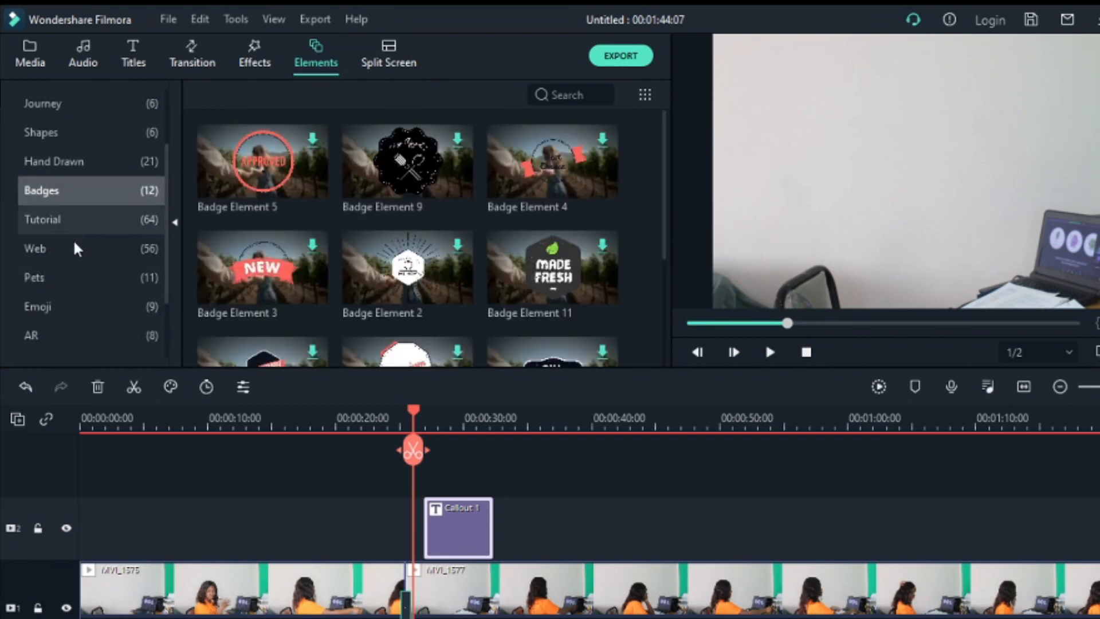
left_click(62, 276)
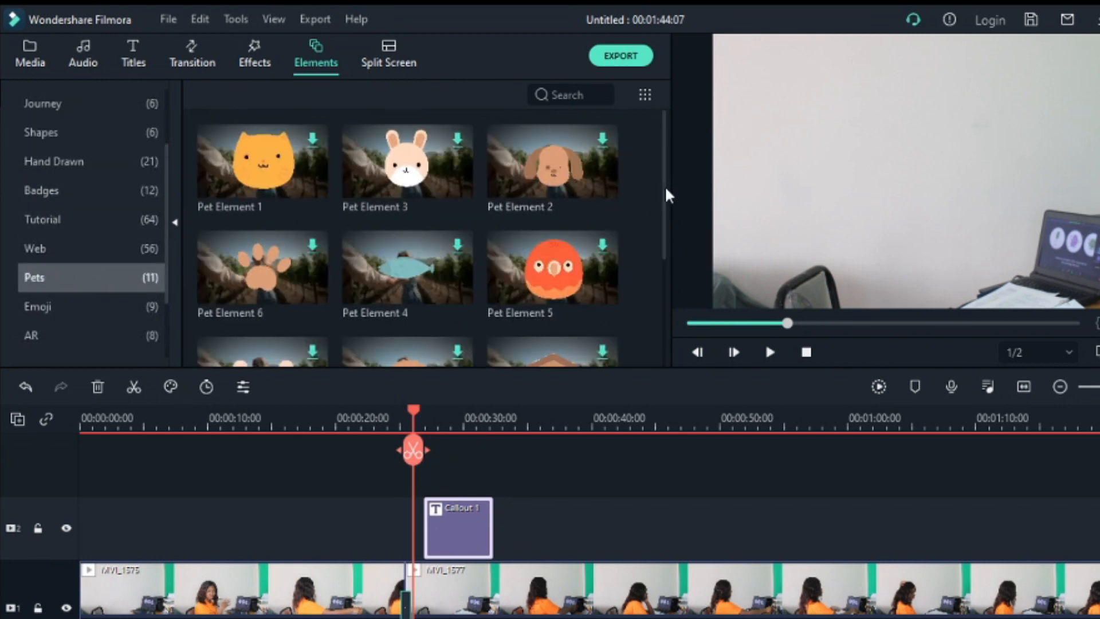
left_click_drag(665, 190, 666, 116)
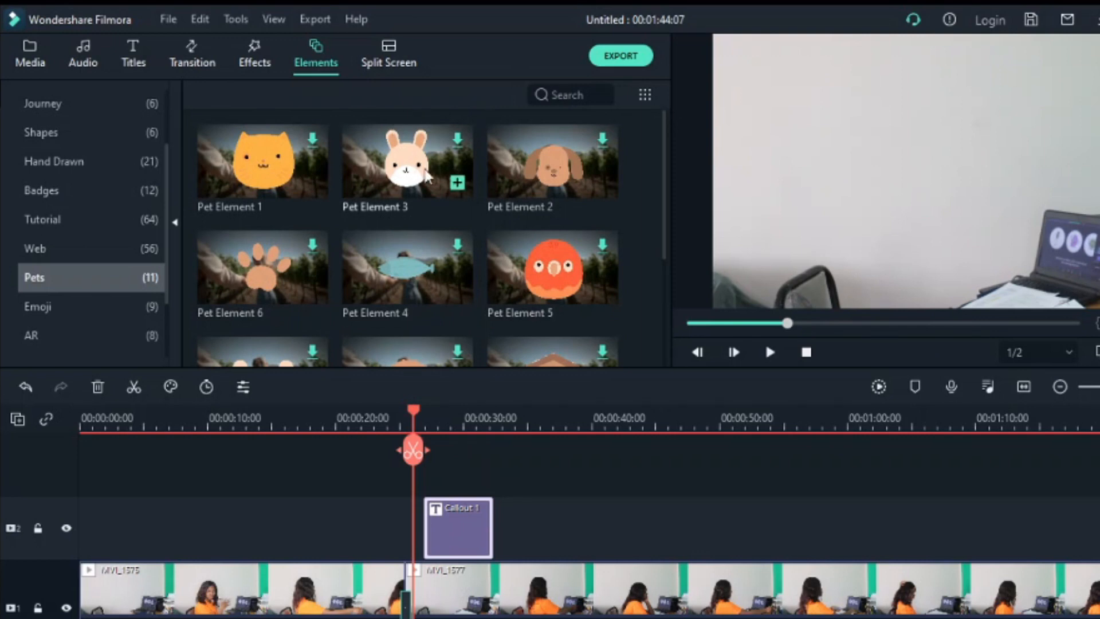
left_click(524, 163)
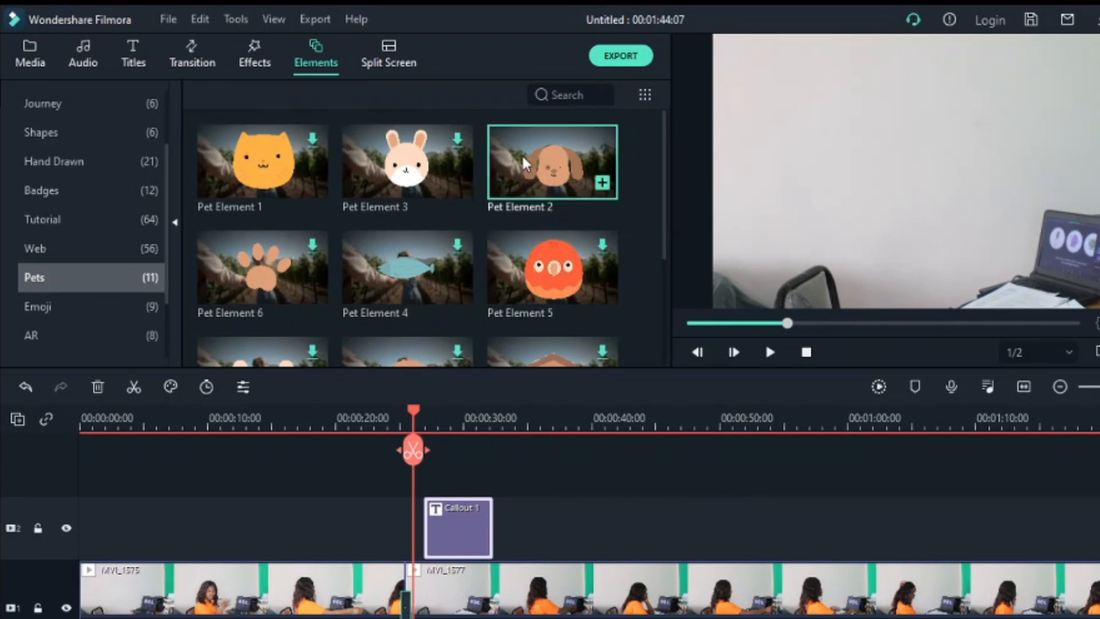
left_click(524, 163)
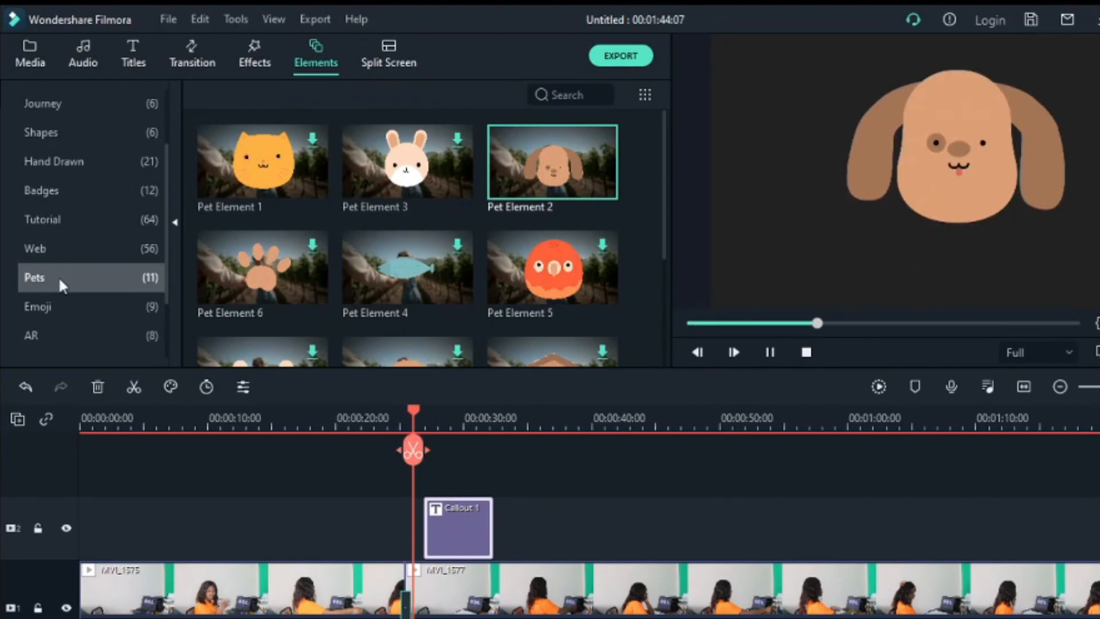
Step: Look through the Emoji elements, download and preview Airplane2 from the AR category, and return to the Web category
left_click(78, 313)
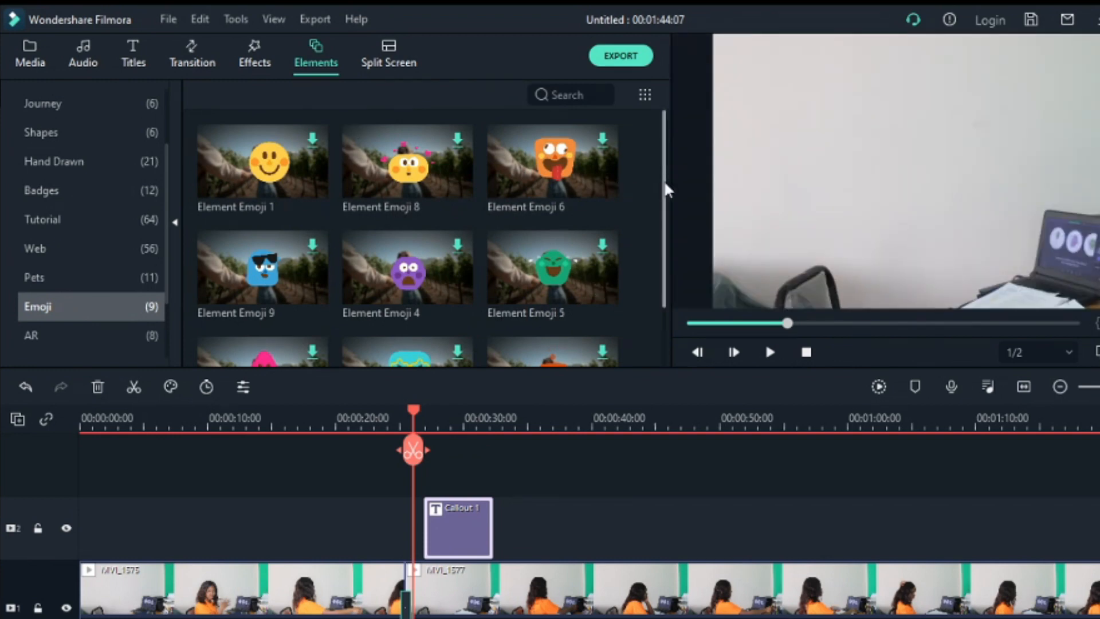
left_click_drag(663, 184, 653, 134)
scroll(653, 295, "down", 2)
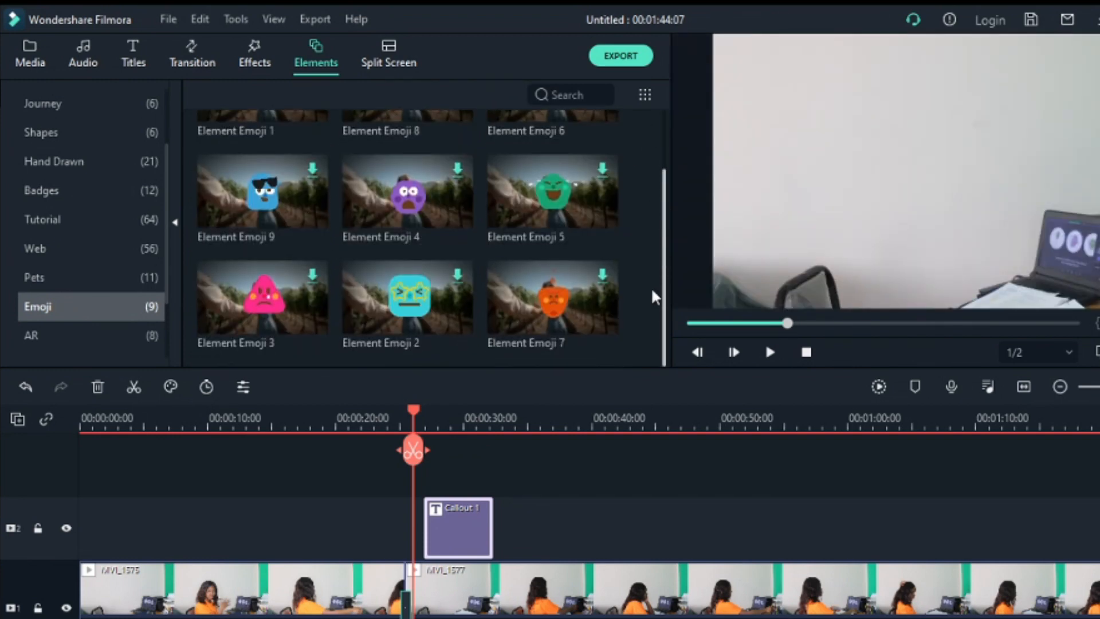
left_click(103, 340)
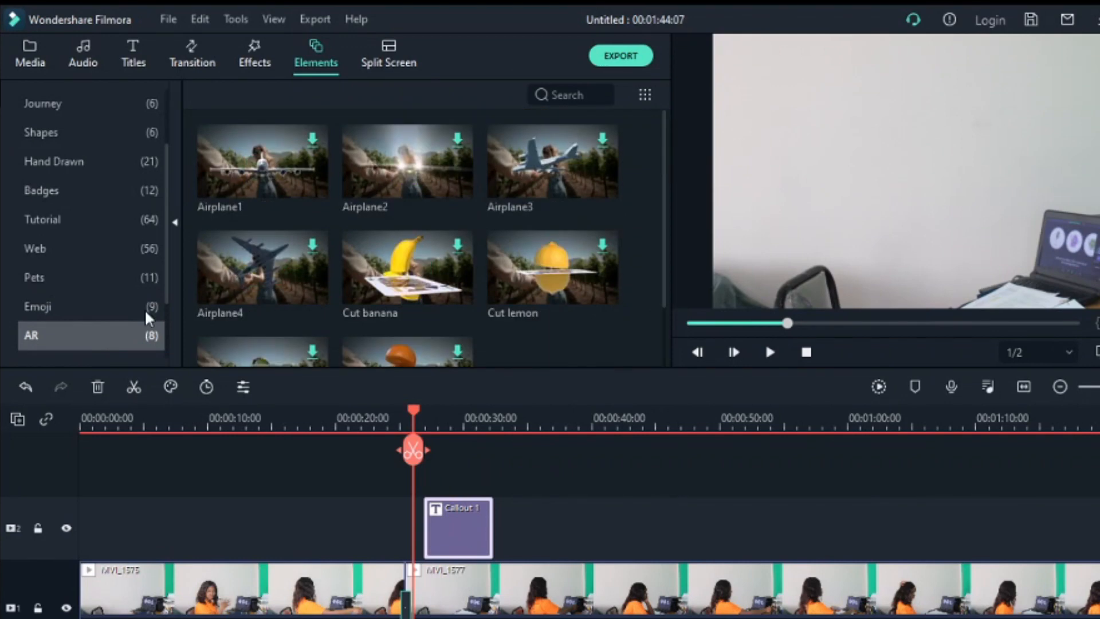
left_click(399, 179)
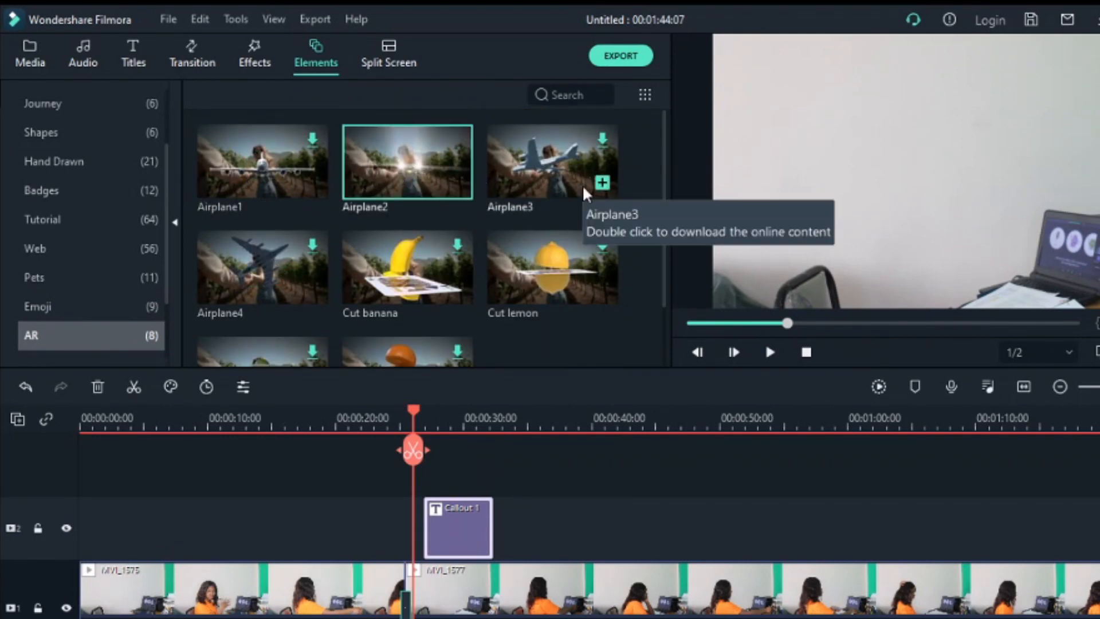
left_click(410, 181)
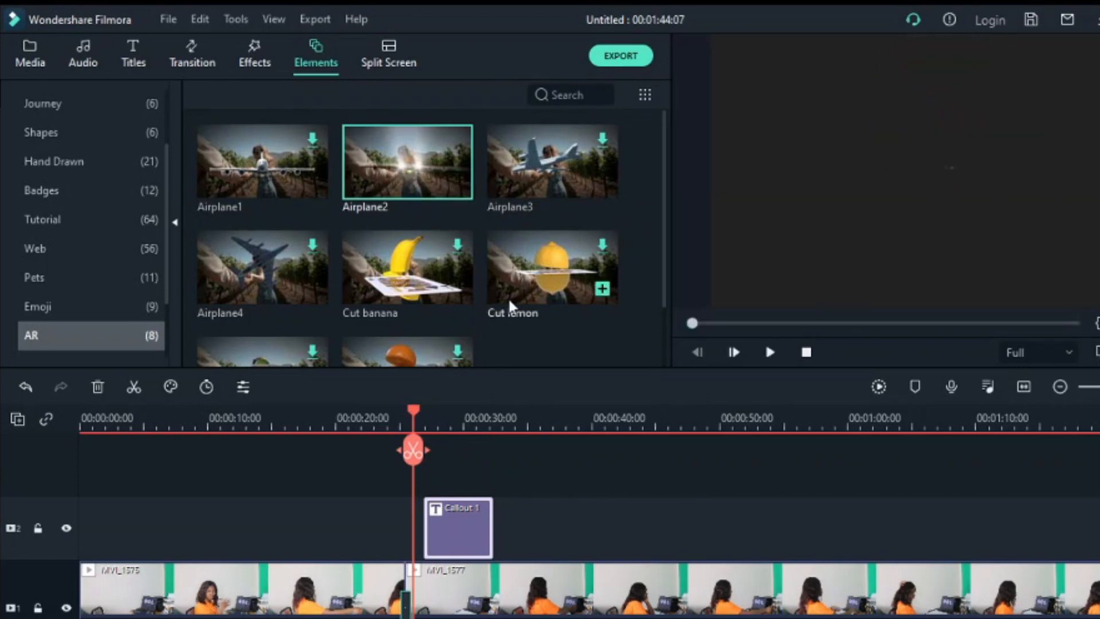
left_click(155, 252)
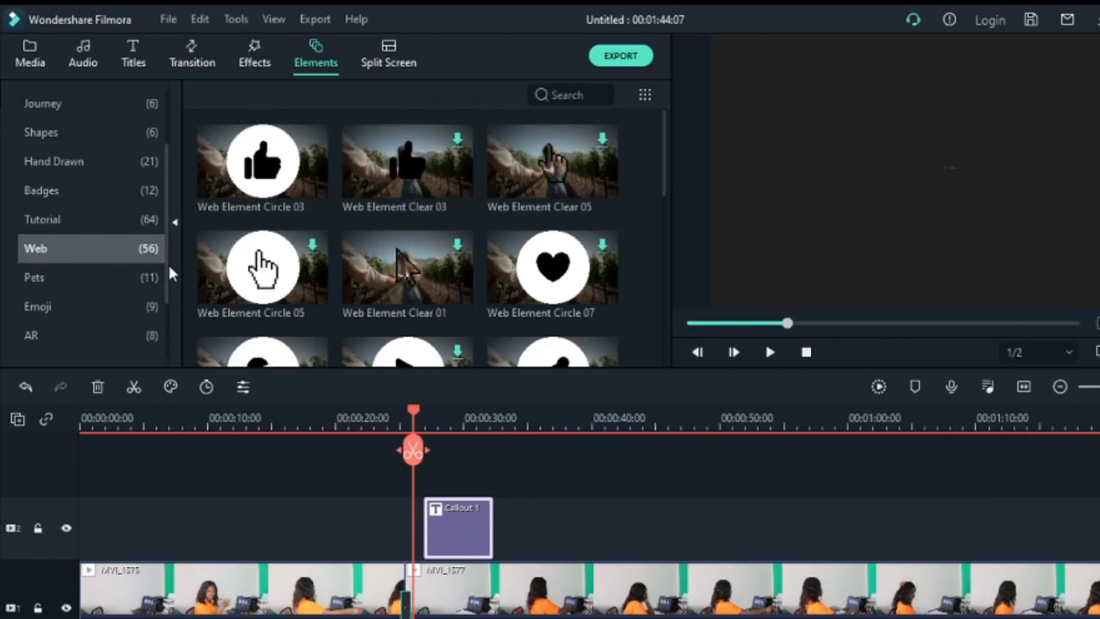
Step: Look through the Fun elements and preview Clash
scroll(166, 274, "down", 3)
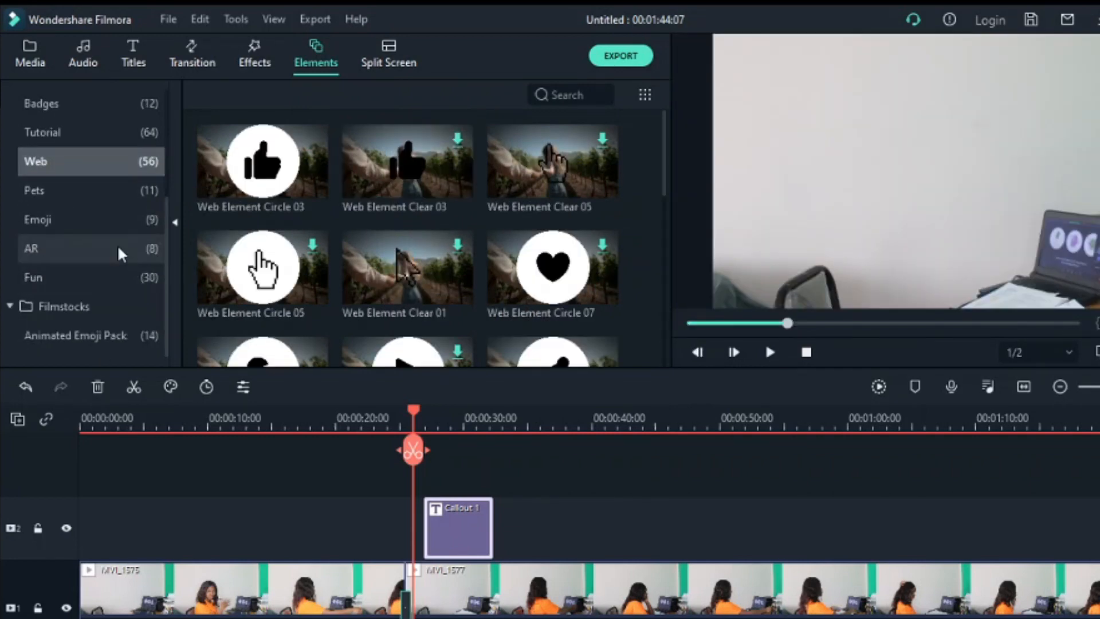
left_click(109, 287)
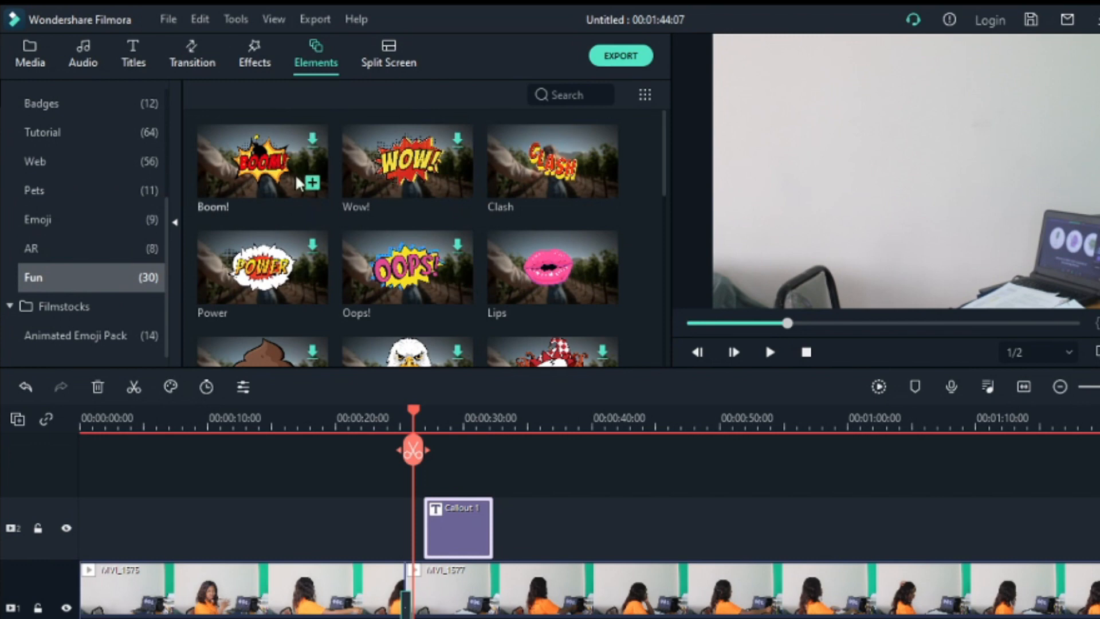
left_click(542, 192)
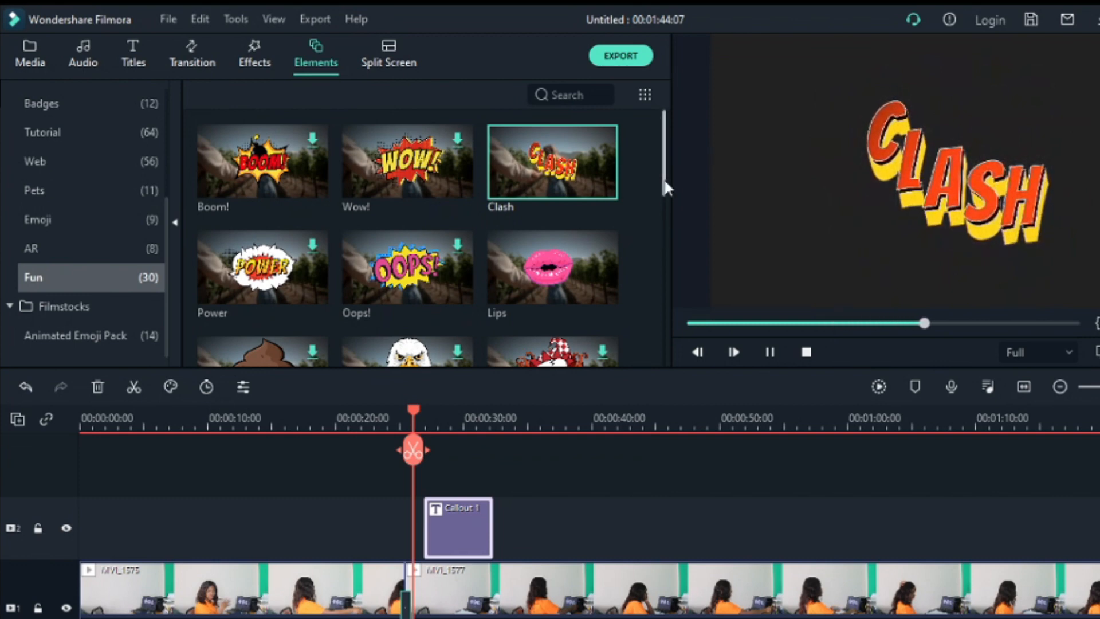
left_click_drag(662, 173, 659, 393)
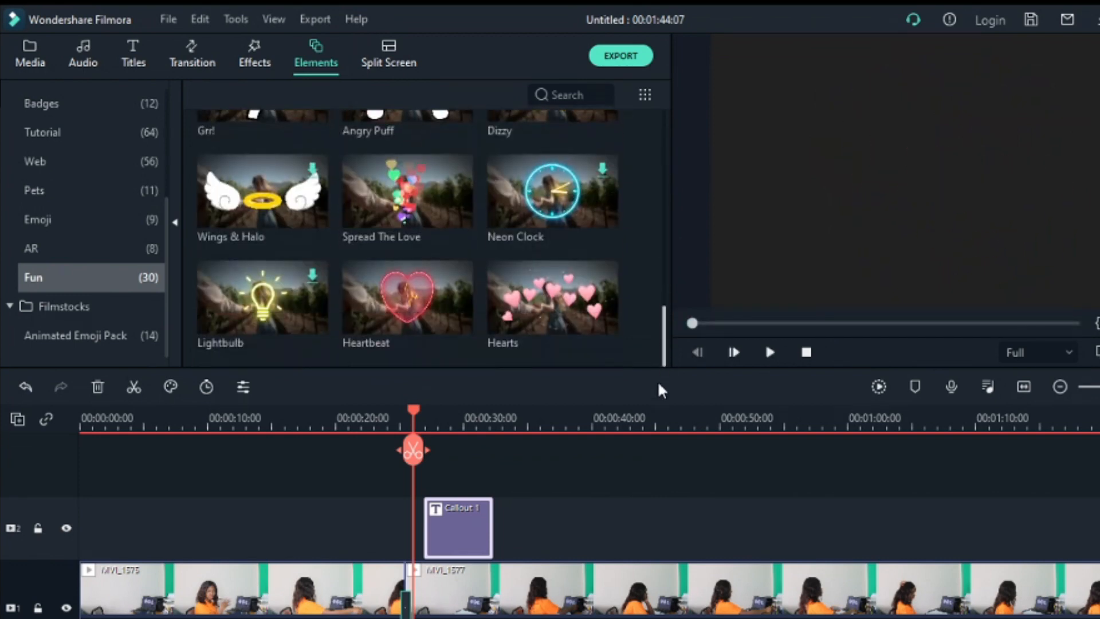
Step: Browse the Animated Emoji Pack and preview the sick, kissing, angry, sweating-laughing and thinking emojis
left_click(97, 337)
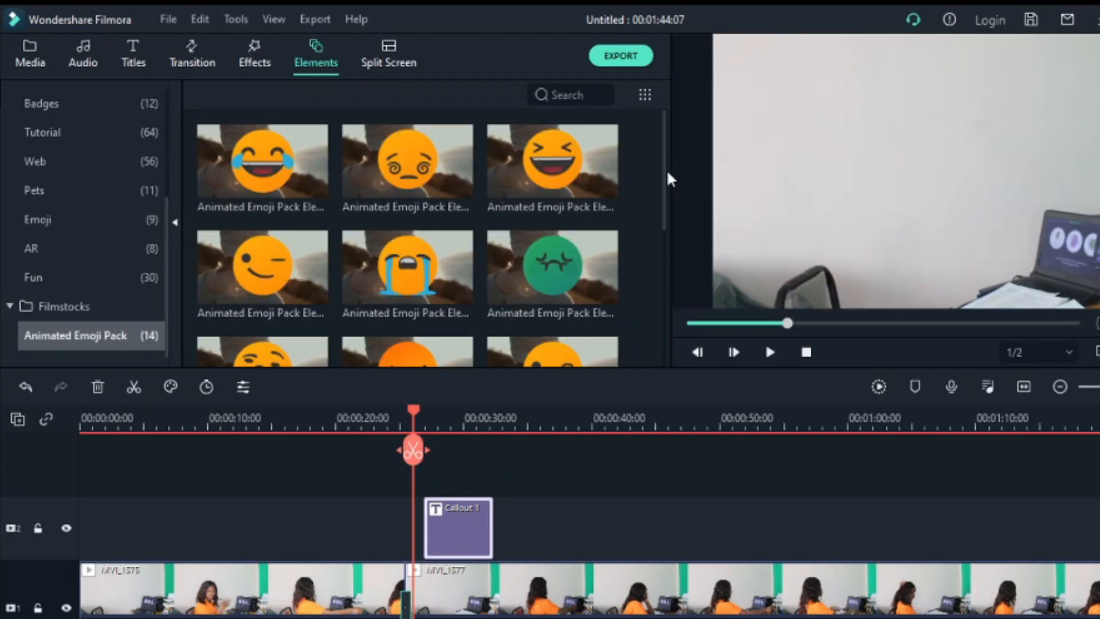
left_click(256, 188)
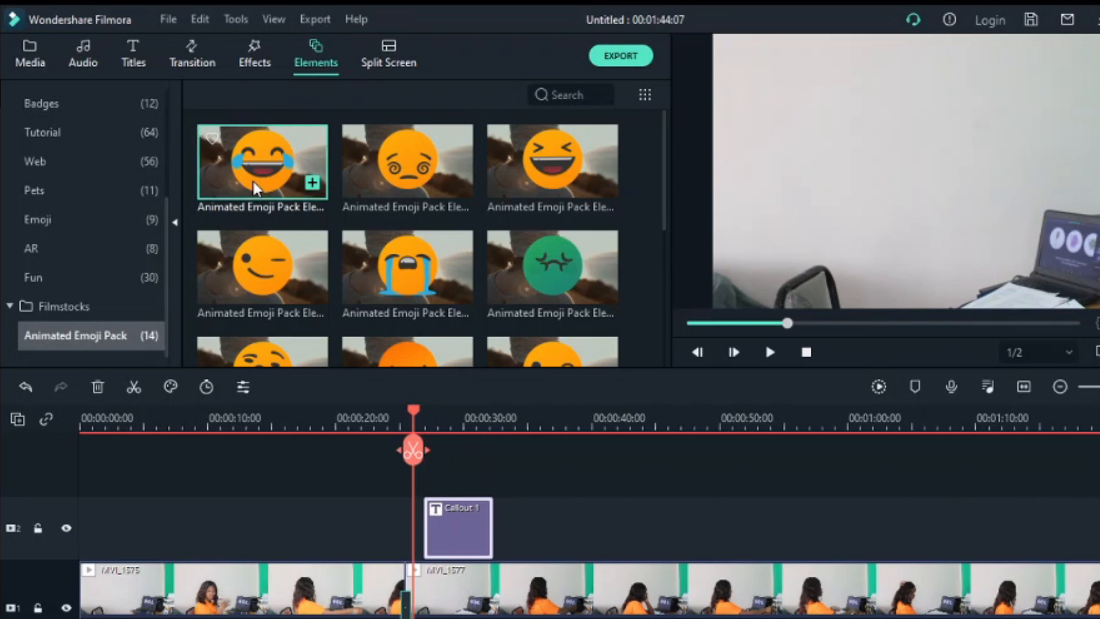
left_click_drag(665, 134, 659, 209)
left_click(506, 129)
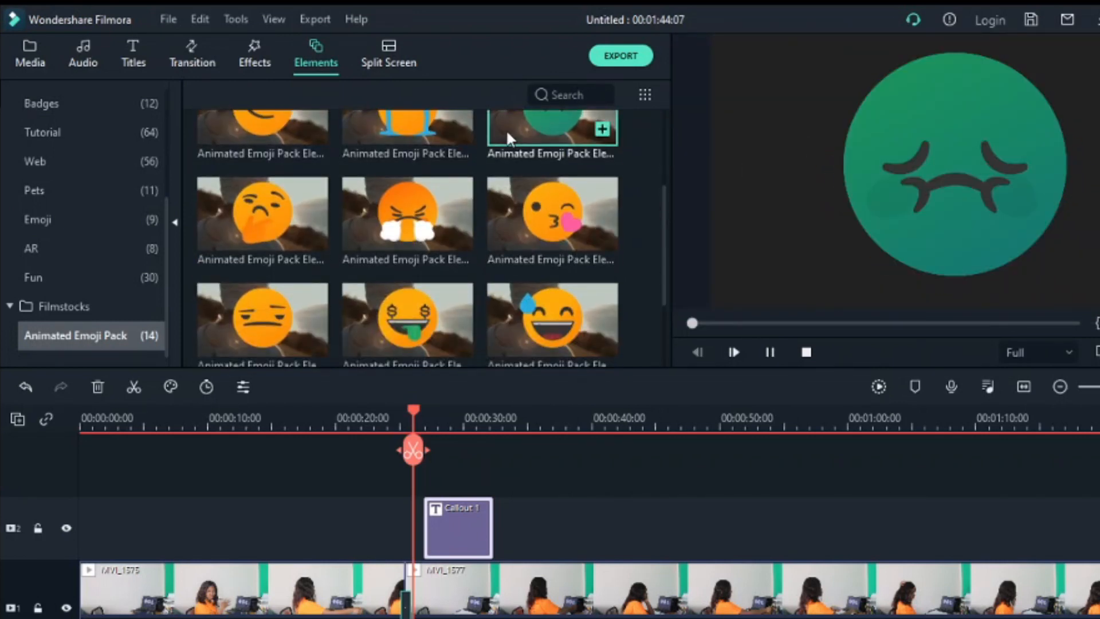
left_click(529, 204)
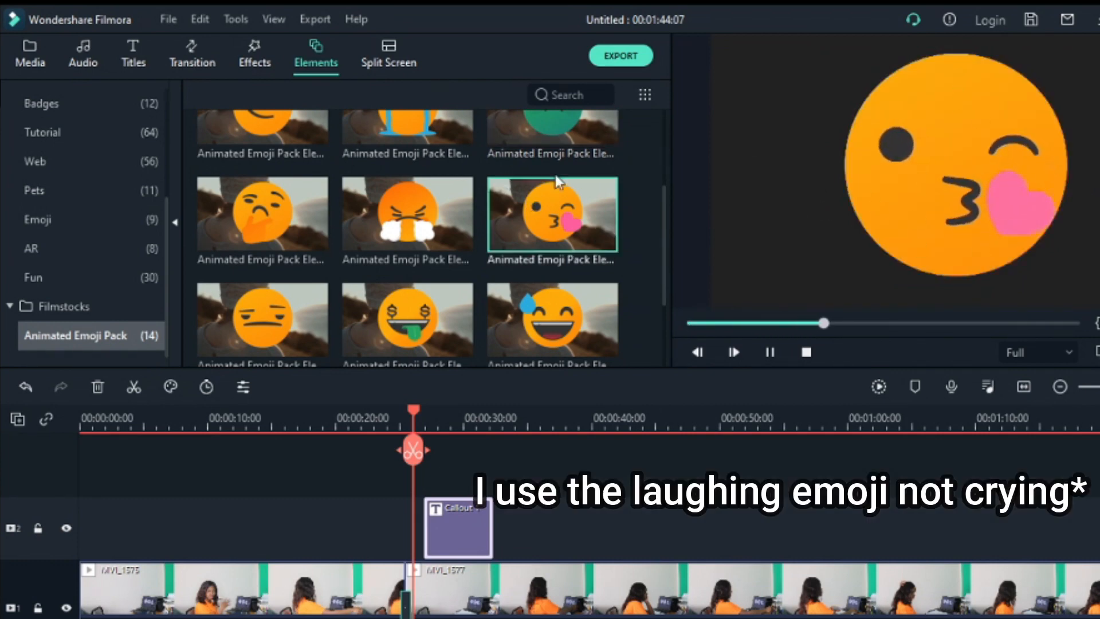
left_click(385, 224)
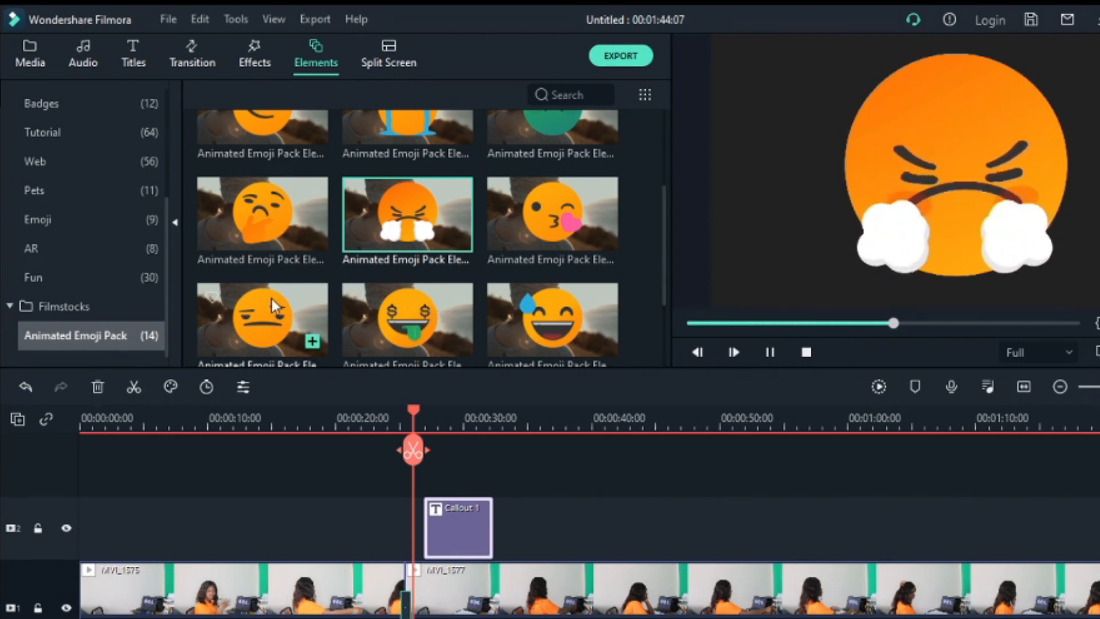
left_click(536, 325)
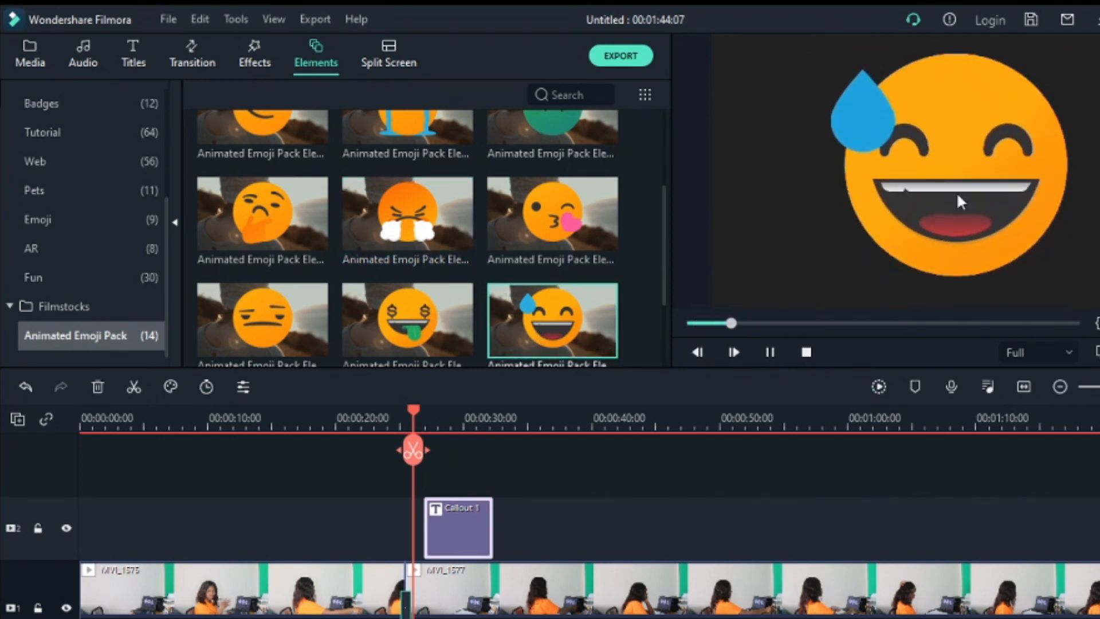
left_click(236, 227)
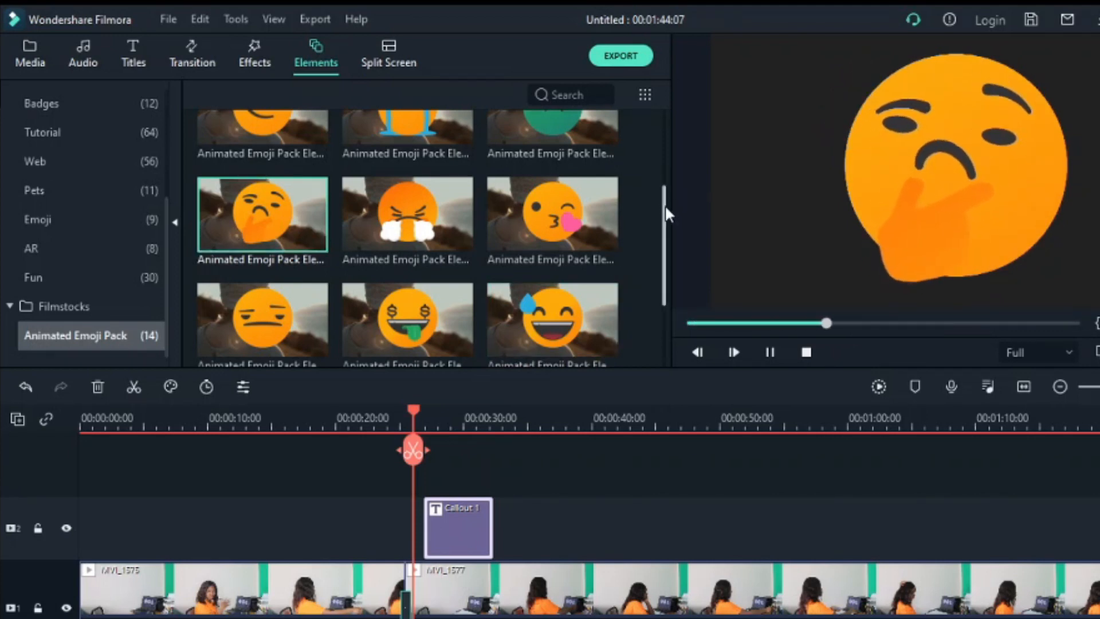
left_click_drag(666, 204, 676, 125)
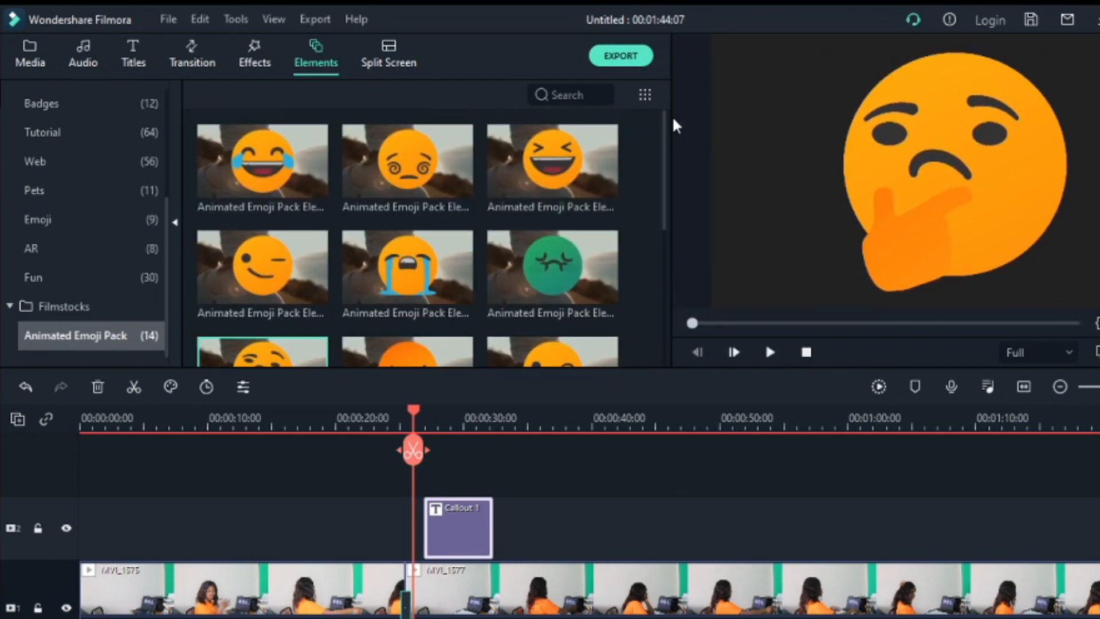
Step: Add the laughing-with-tears emoji to video track 2 at about 00:00:35, after Callout 1, and play it back
left_click_drag(313, 182, 528, 544)
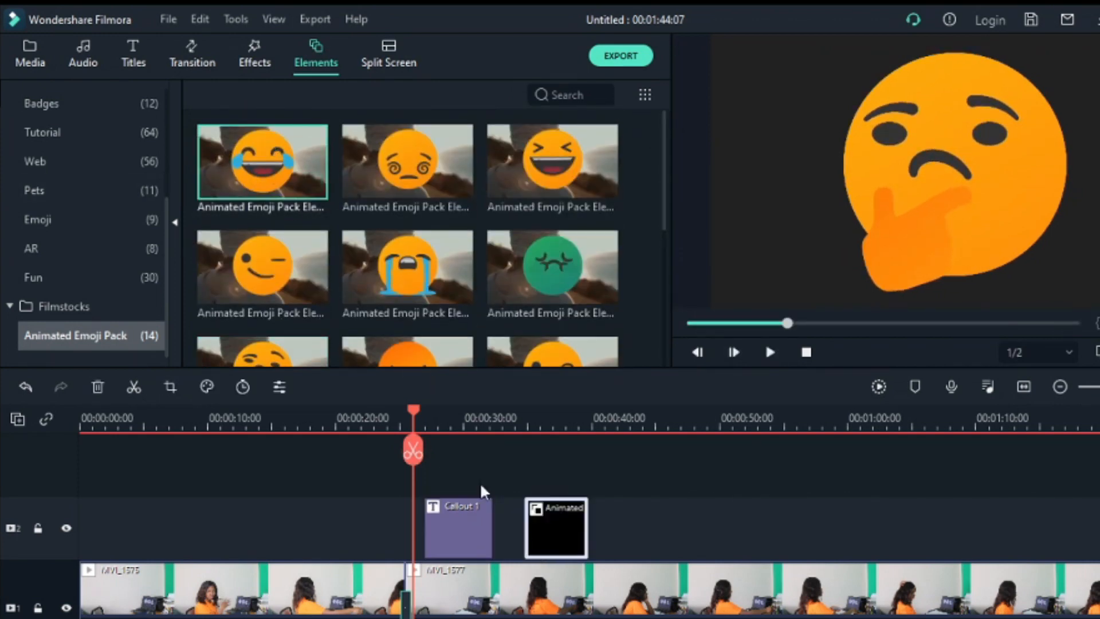
left_click_drag(410, 421, 529, 488)
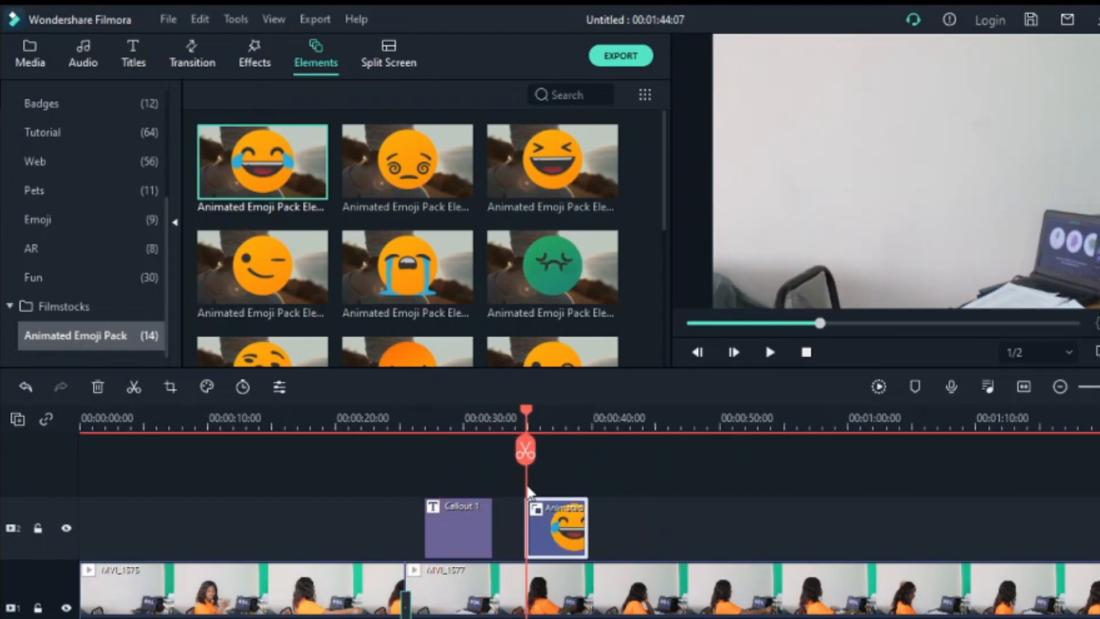
key("space")
key("space")
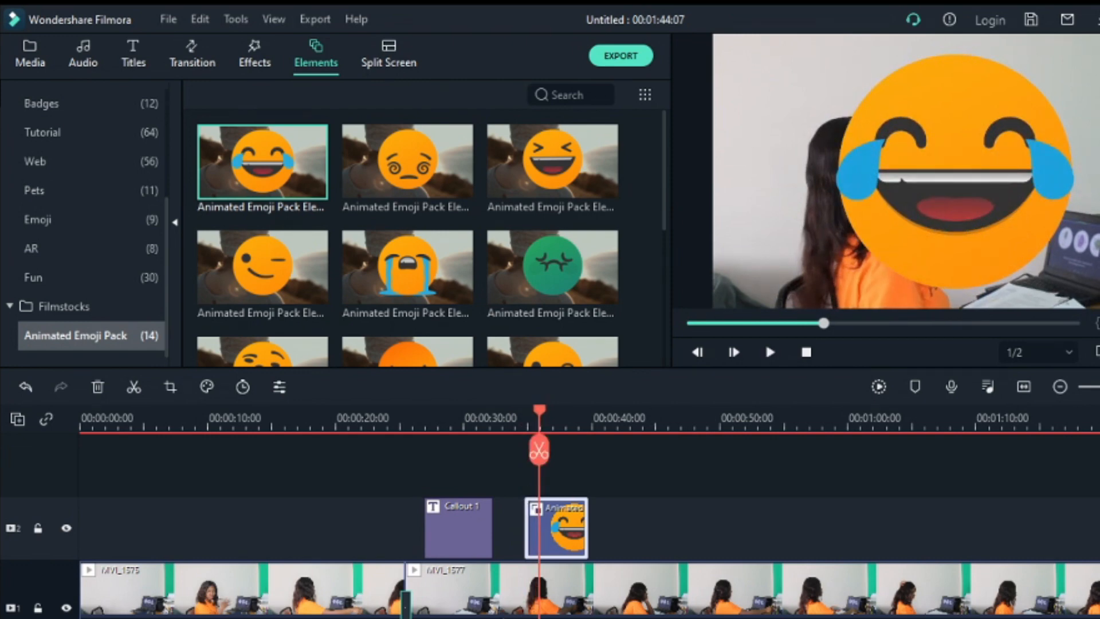
Step: Shorten the laughing emoji clip on track 2 to about 2 seconds and replay it
left_click_drag(588, 527, 552, 526)
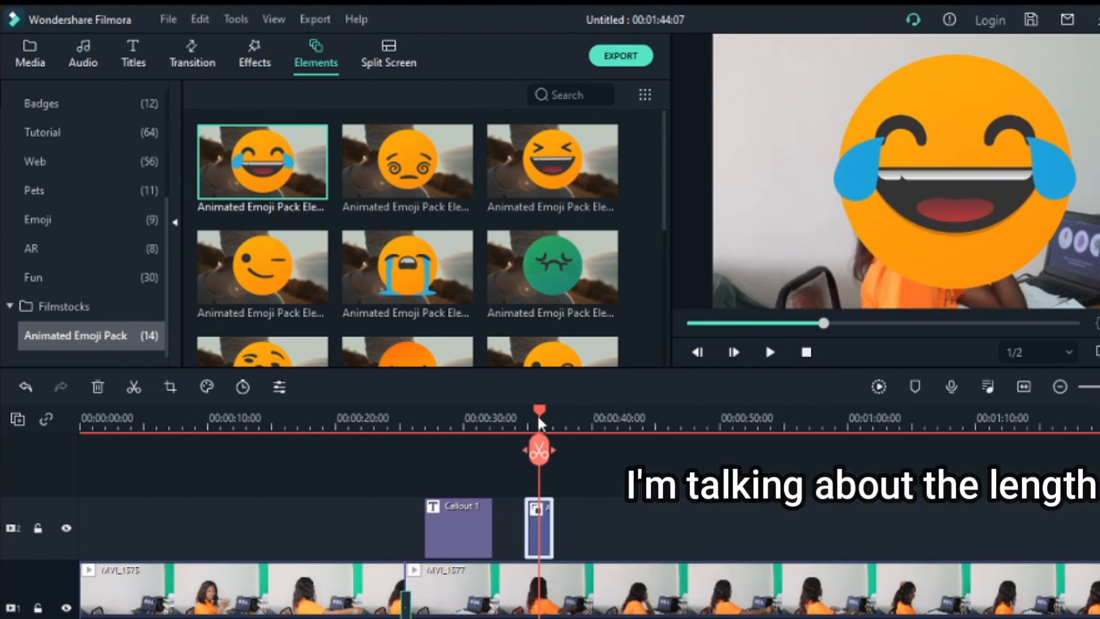
mouse_move(539, 450)
left_mouse_down()
mouse_move(489, 450)
mouse_move(518, 449)
left_mouse_up()
key("space")
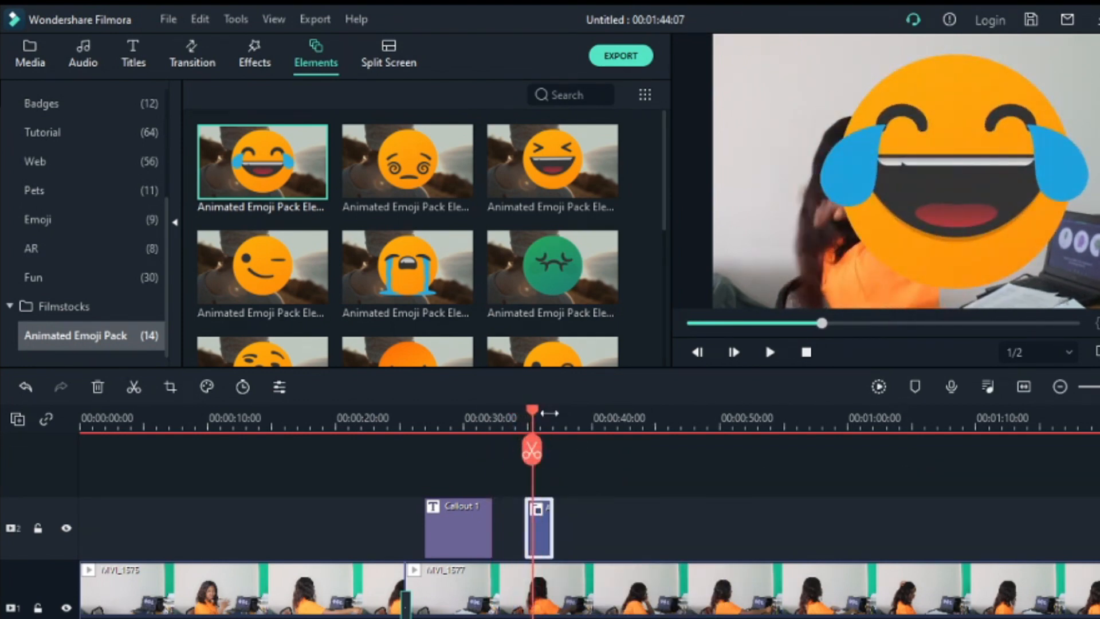
Step: Add the bottle cork sound effect video to track 2 at about 00:00:40, after the emoji, and preview its source
left_click(31, 58)
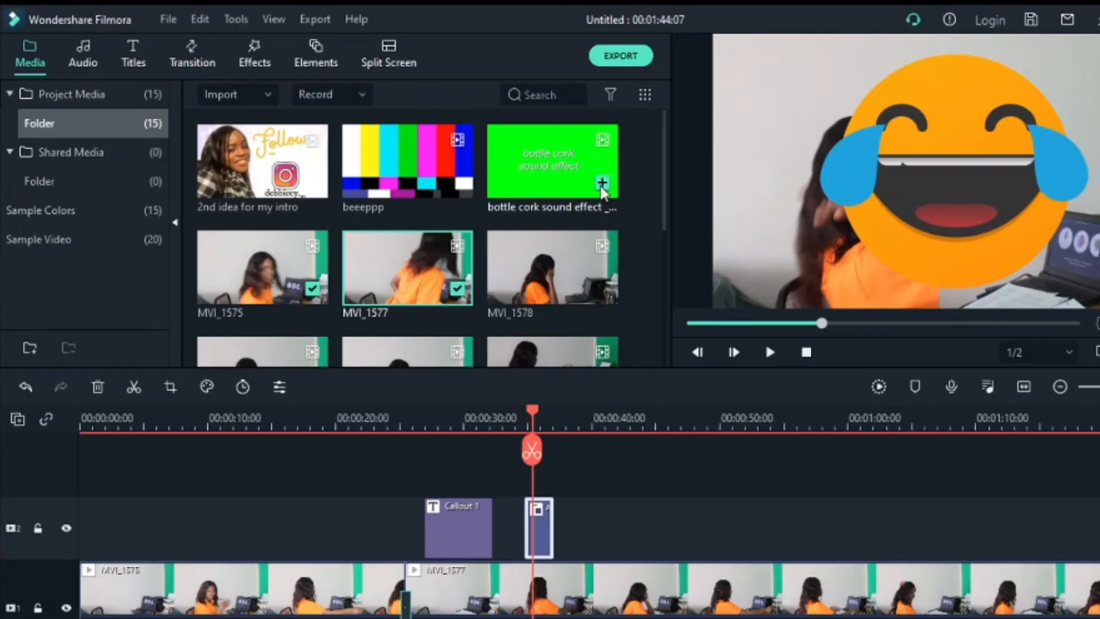
left_click(516, 140)
left_click_drag(554, 340, 598, 530)
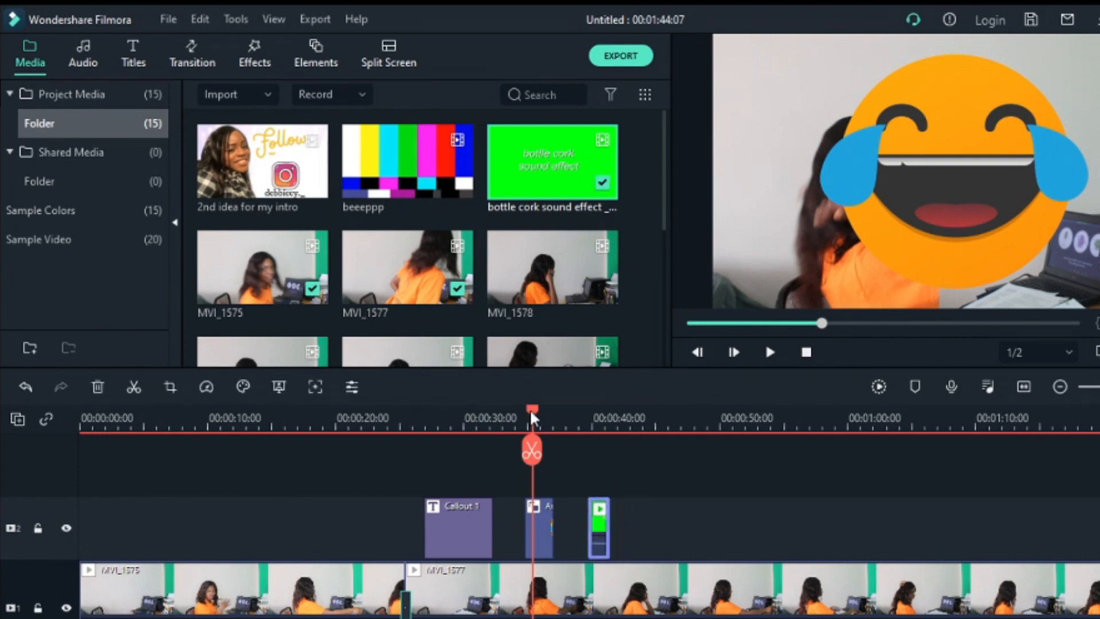
mouse_move(533, 418)
left_mouse_down()
mouse_move(577, 418)
mouse_move(553, 418)
left_mouse_up()
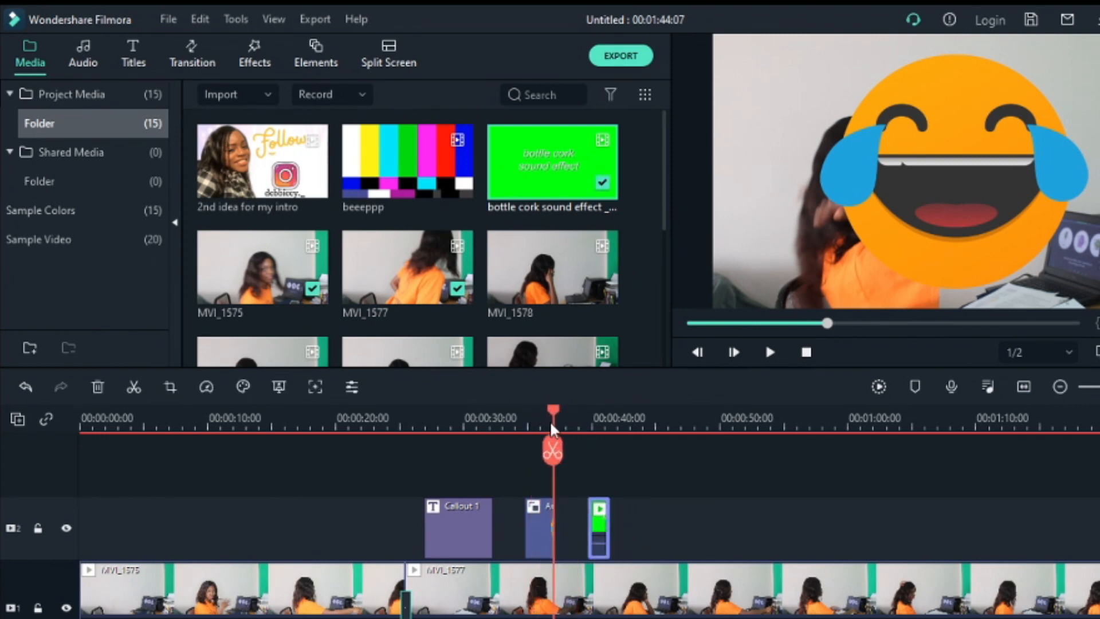
double_click(564, 183)
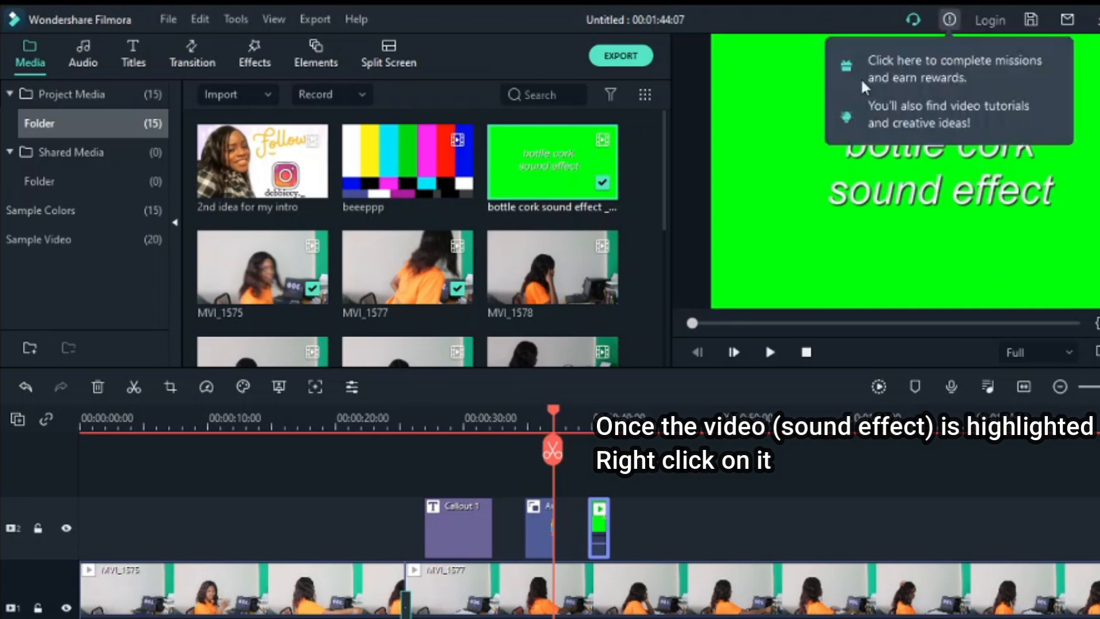
Step: Detach the audio from the bottle cork sound effect clip and delete its green video part from track 2
left_click_drag(561, 415, 595, 415)
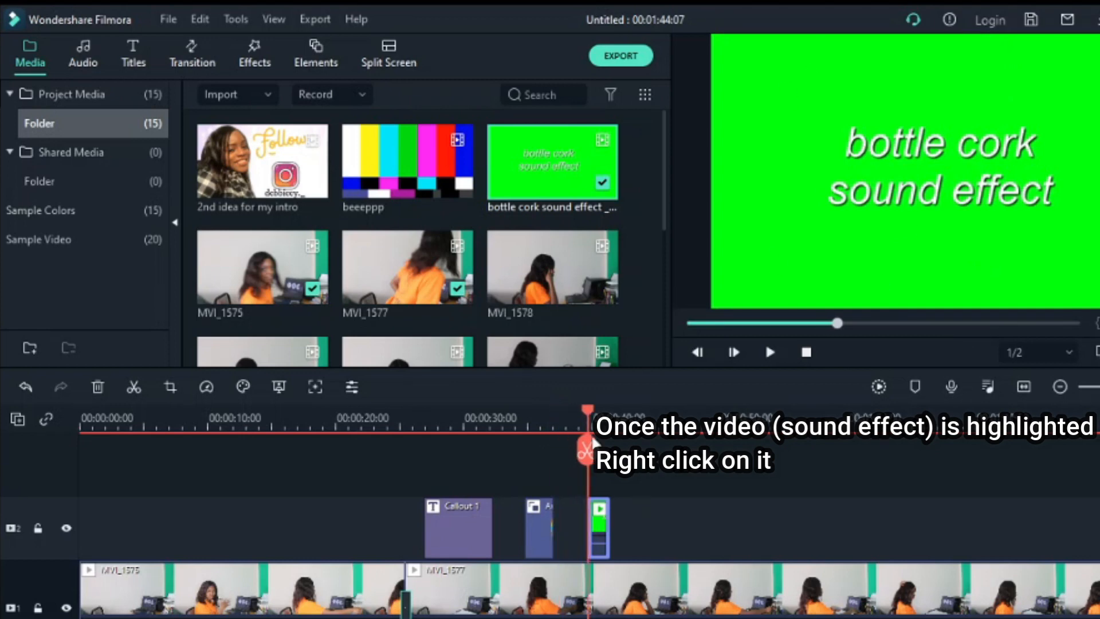
right_click(603, 522)
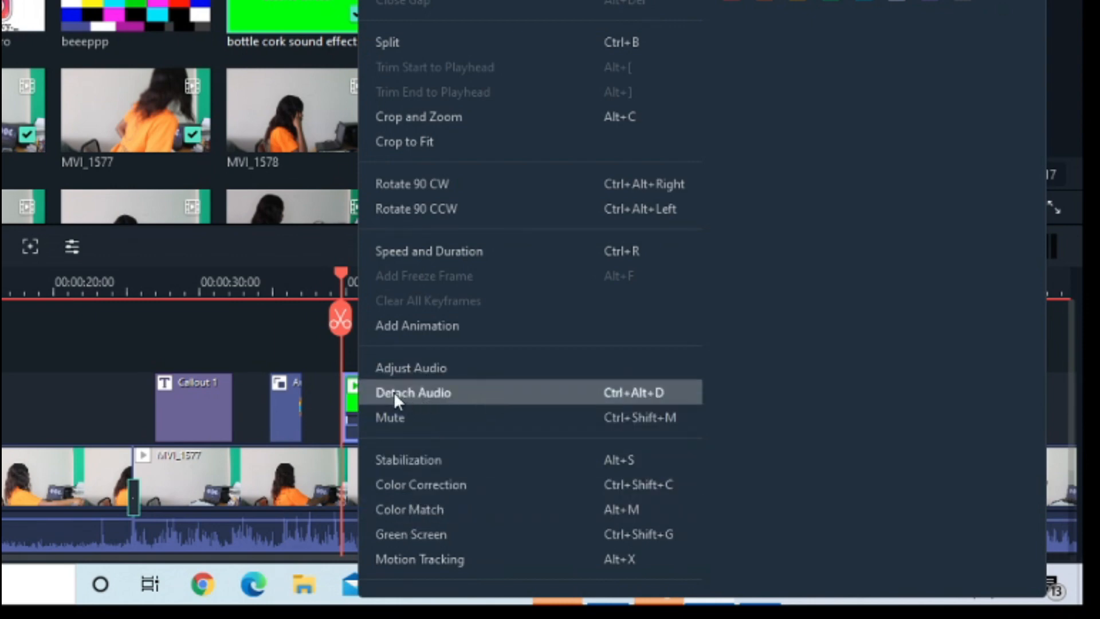
left_click(456, 397)
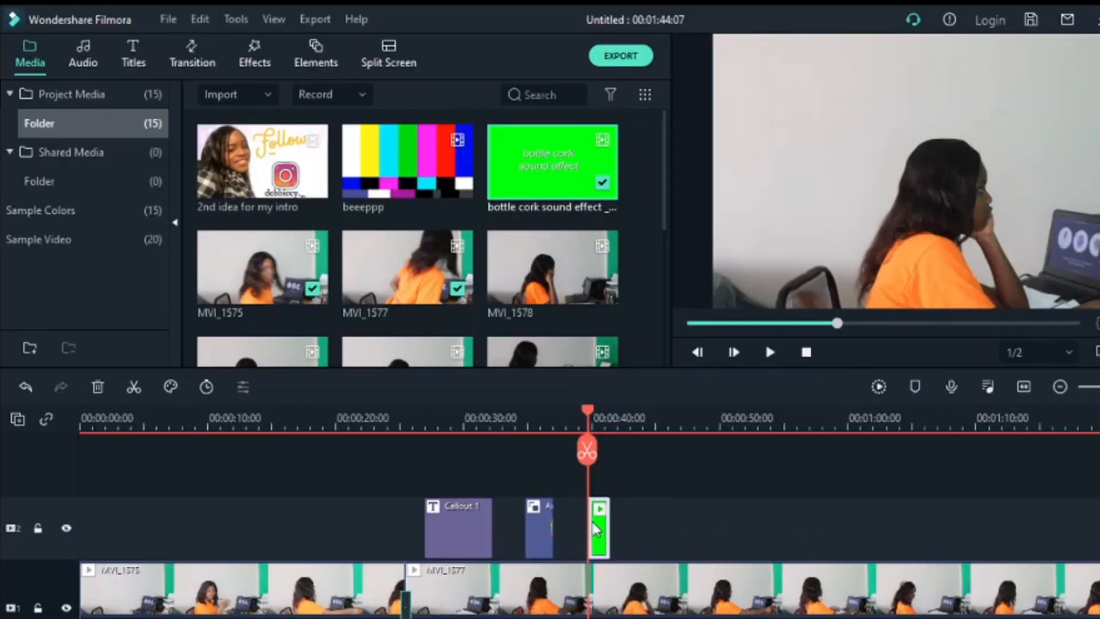
left_click(600, 526)
left_click(612, 596)
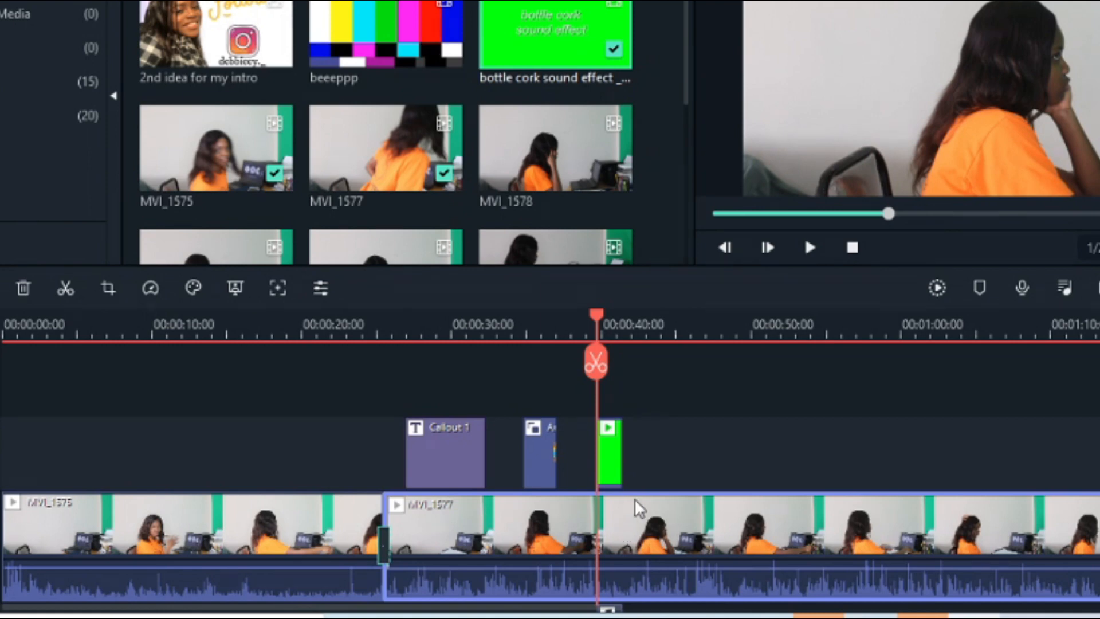
left_click(611, 466)
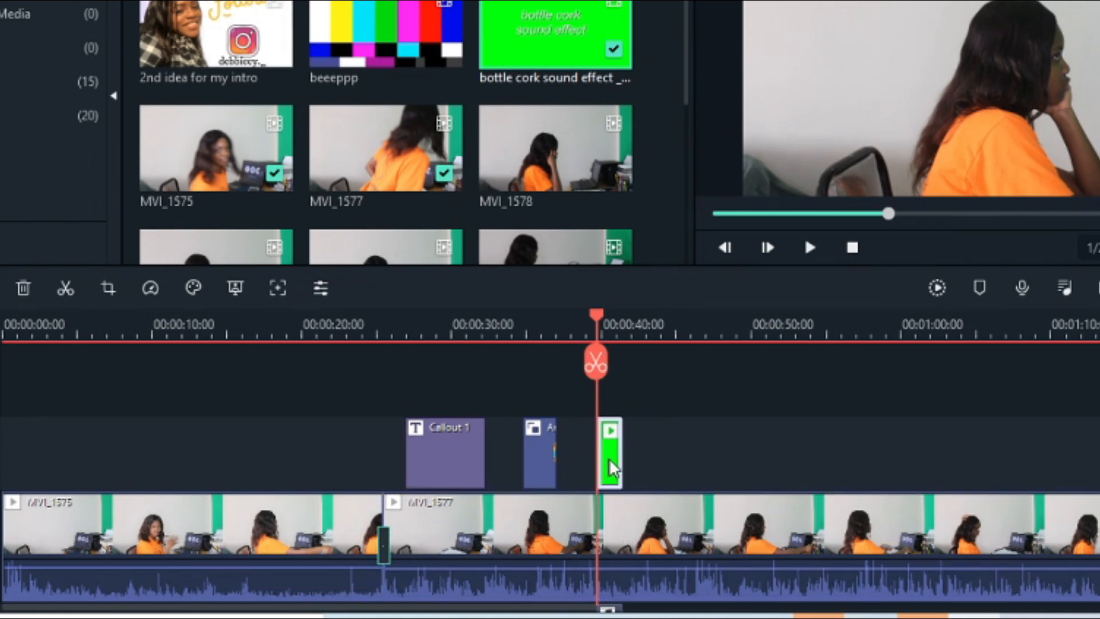
key("Delete")
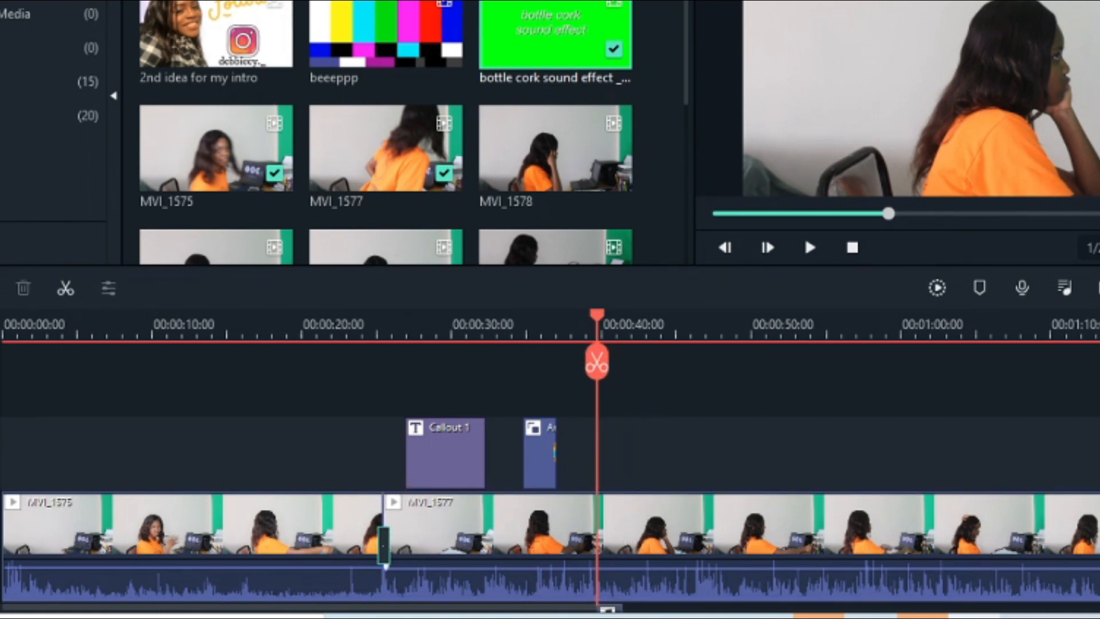
Step: Lower the volume of the MVI_1577 clip to silence and play back the detached bottle cork sound
scroll(636, 504, "down", 3)
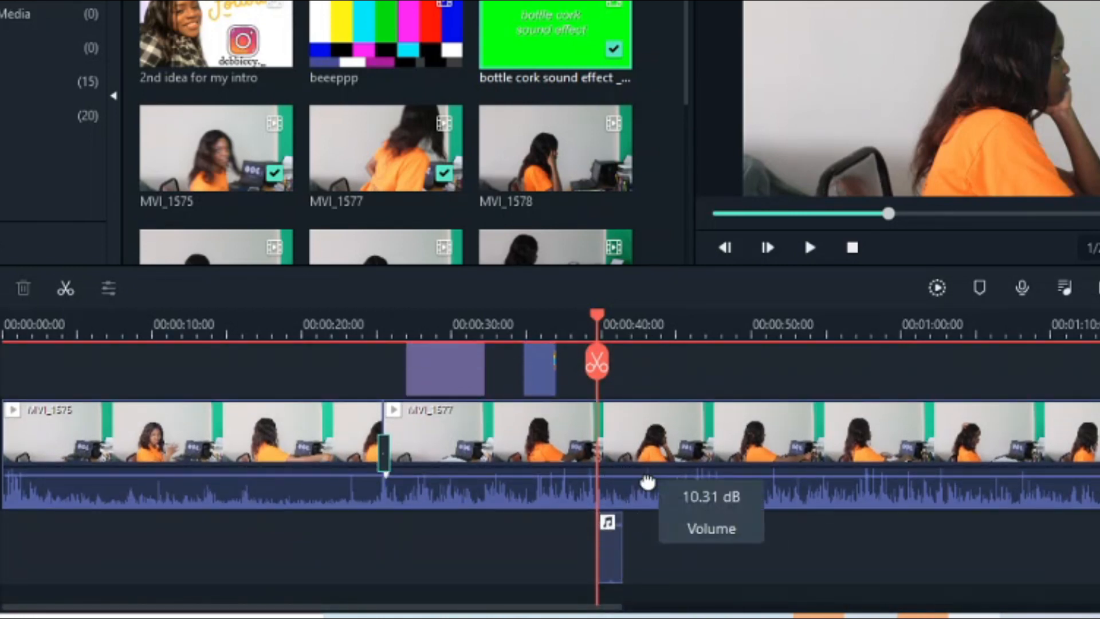
left_click_drag(647, 481, 652, 533)
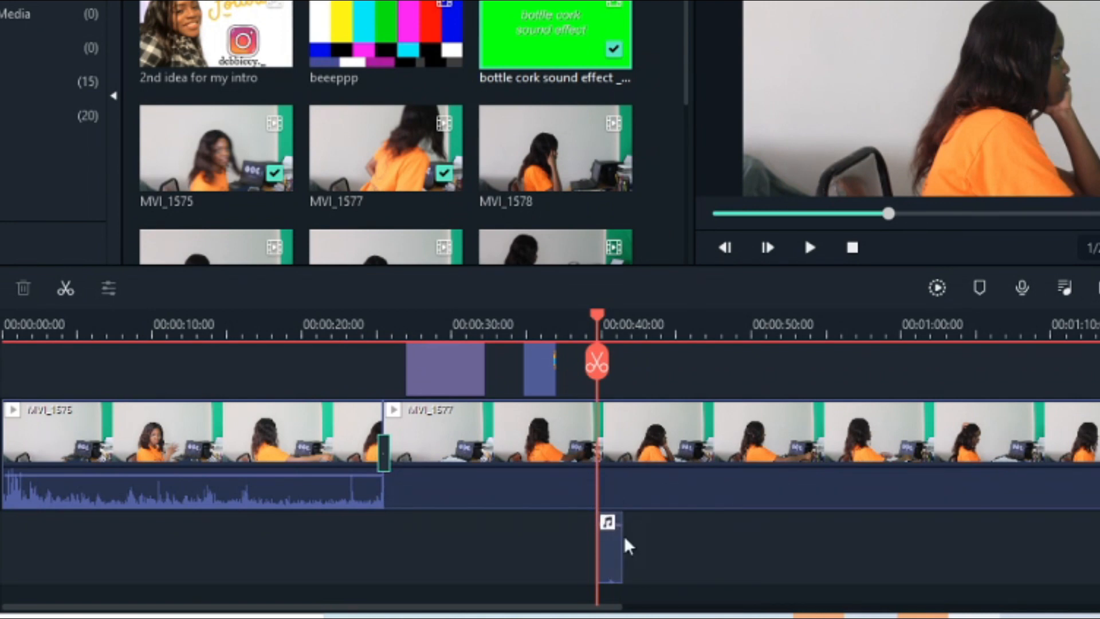
left_click_drag(621, 553, 682, 570)
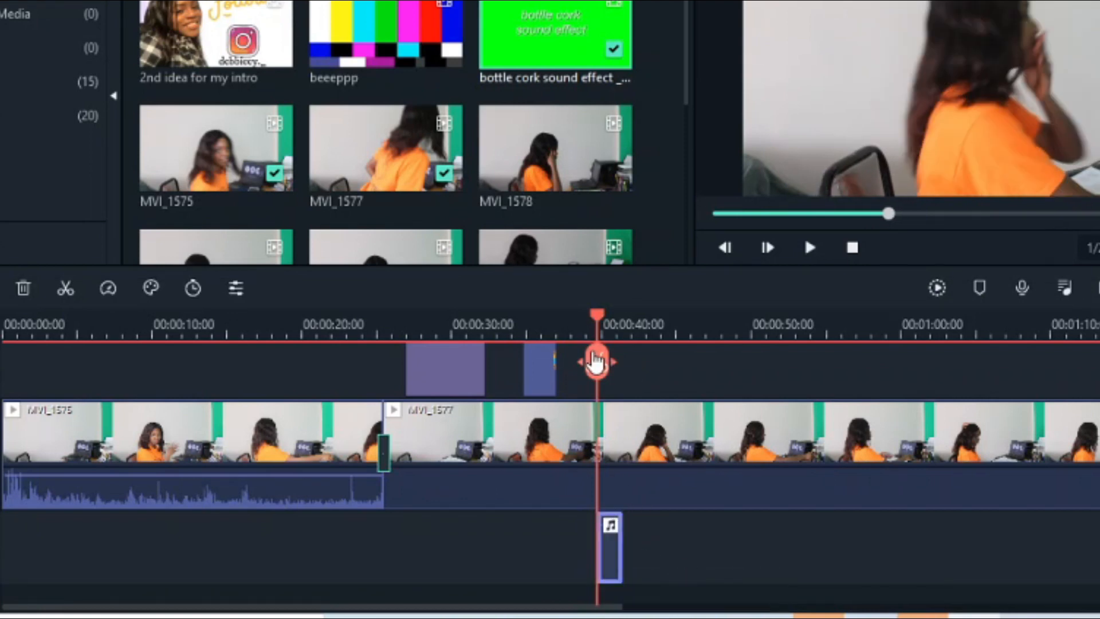
key("space")
key("space")
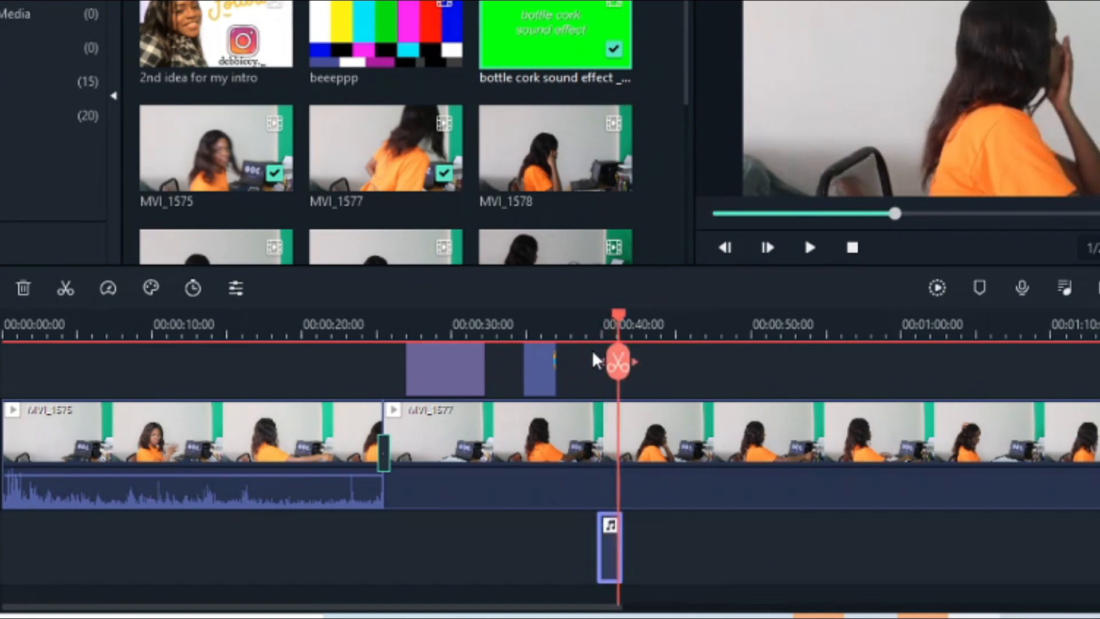
left_click_drag(620, 319, 595, 333)
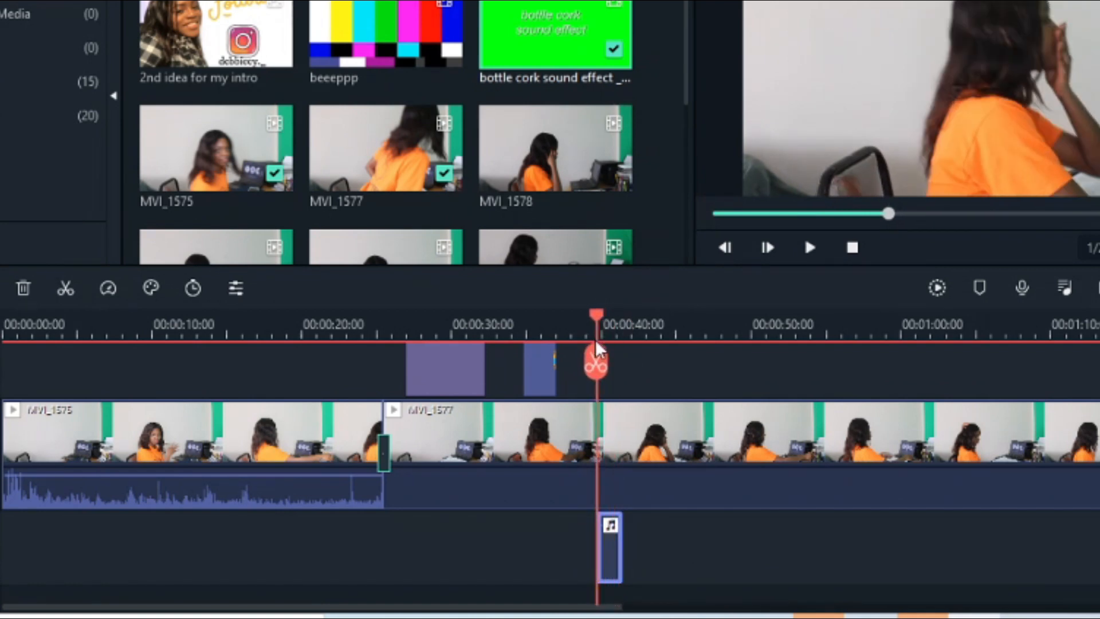
Step: Move the bottle cork audio to just before the start of Callout 1 and play the timeline from there
left_click_drag(620, 549, 422, 563)
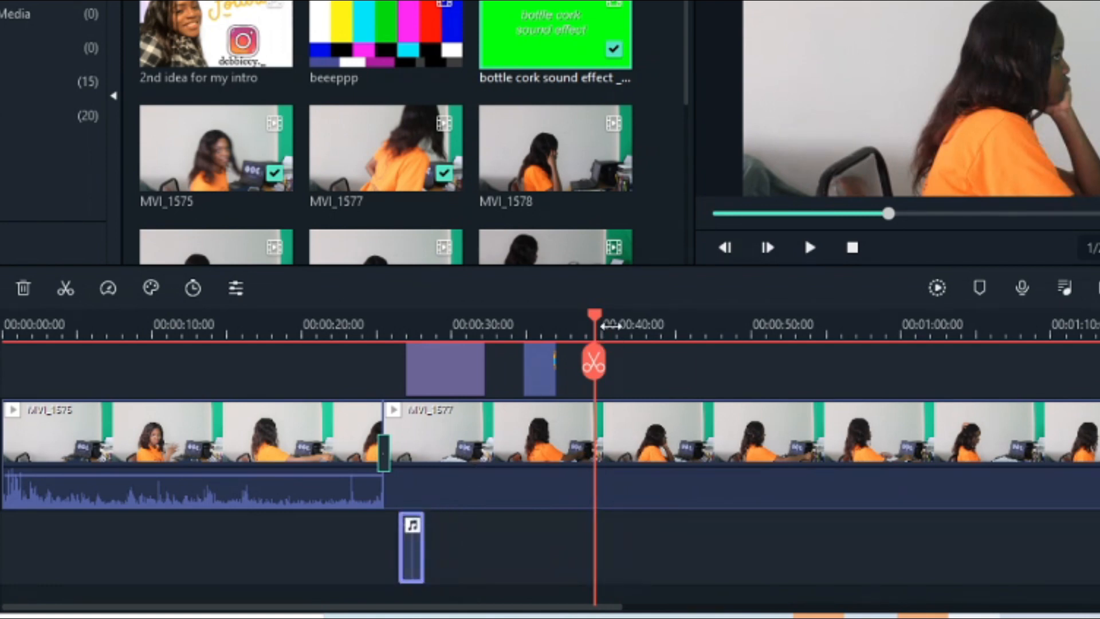
left_click_drag(601, 326, 391, 360)
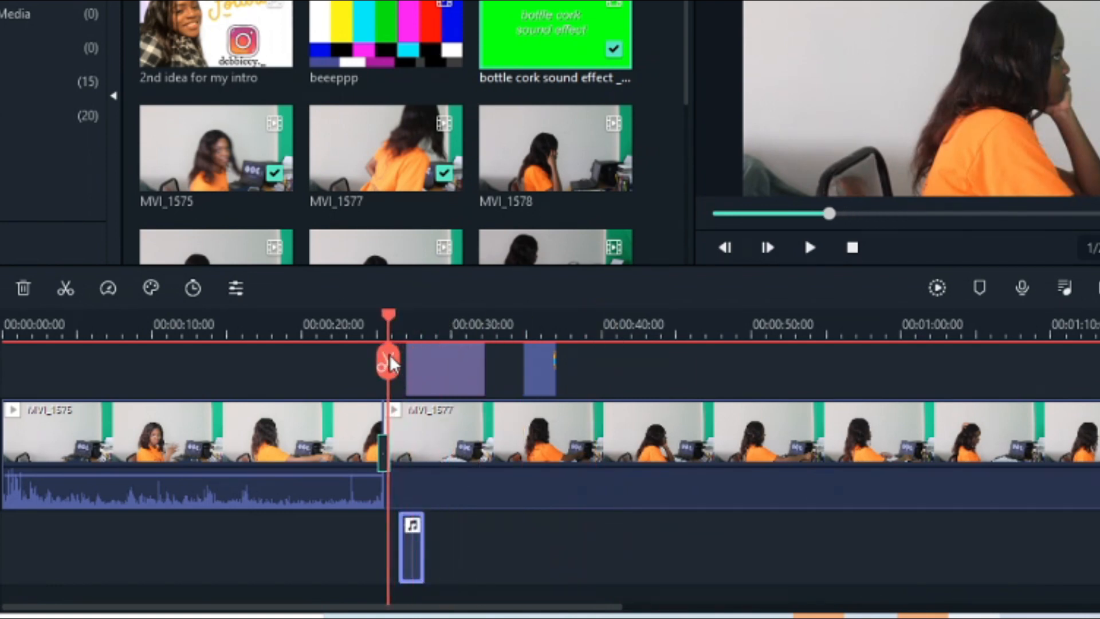
key("space")
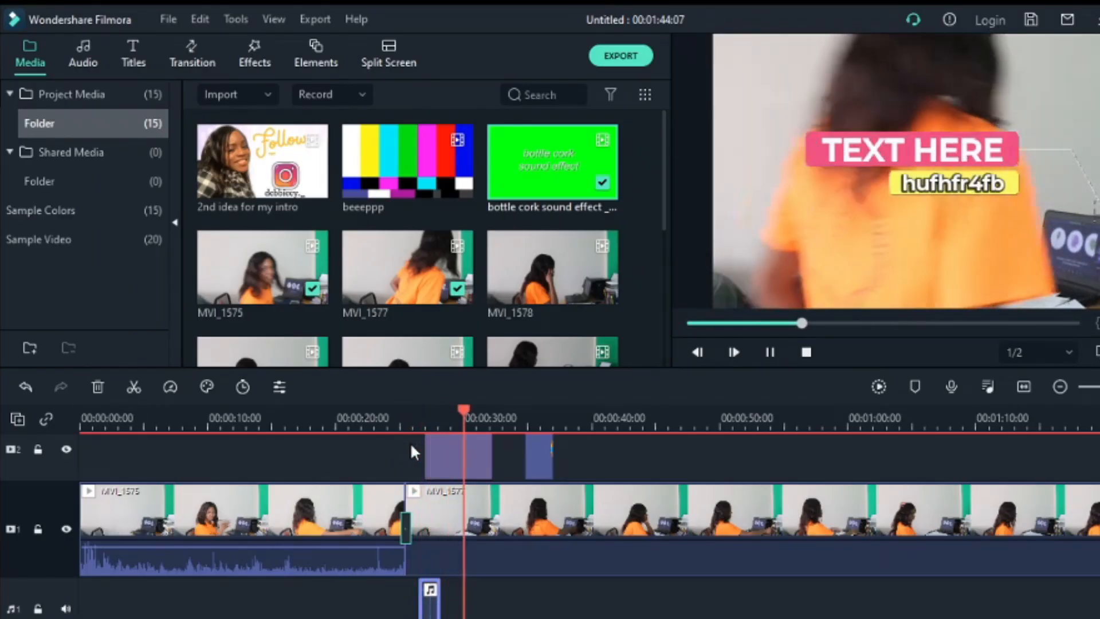
Step: Stop playback and add the turn on the bell video to track 2 at about 00:00:43, after the emoji
key("space")
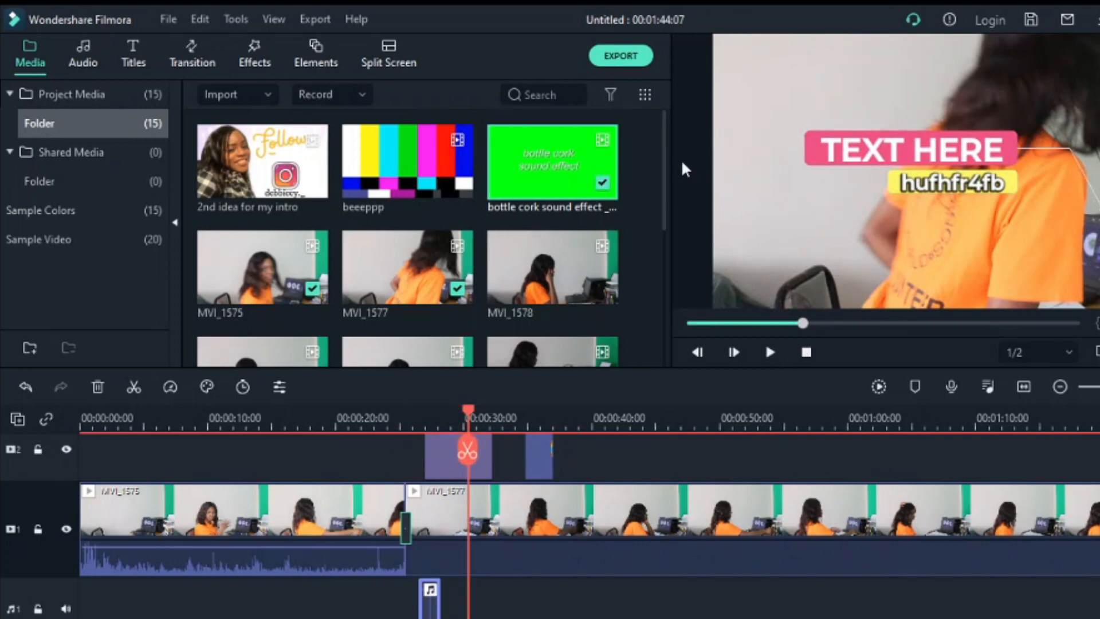
left_click_drag(663, 156, 632, 302)
mouse_move(587, 298)
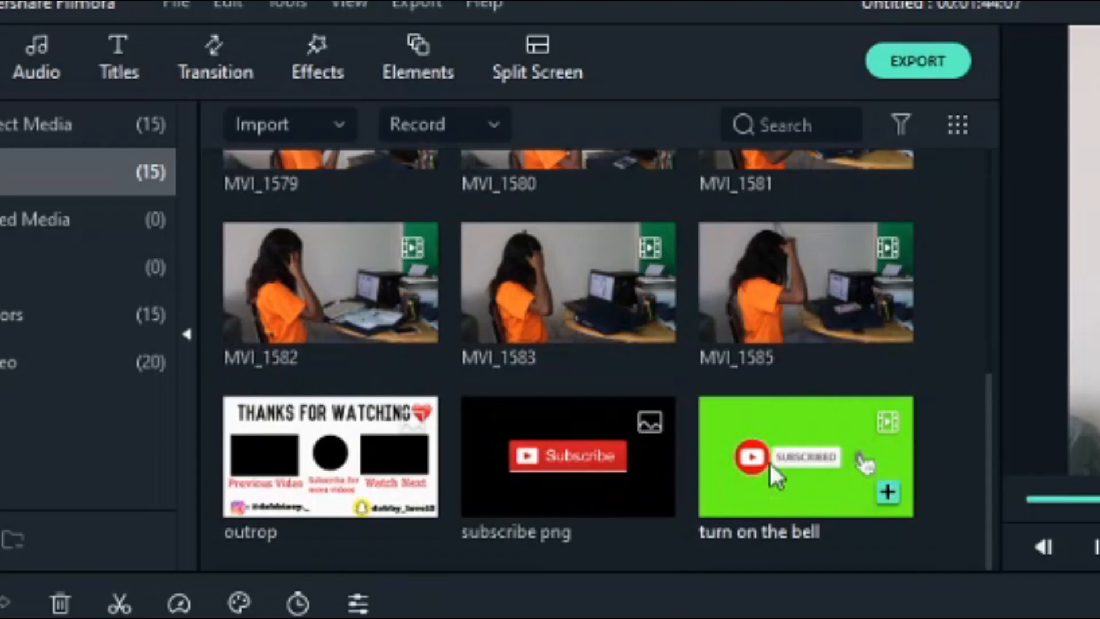
left_click(534, 315)
left_click_drag(776, 486, 932, 618)
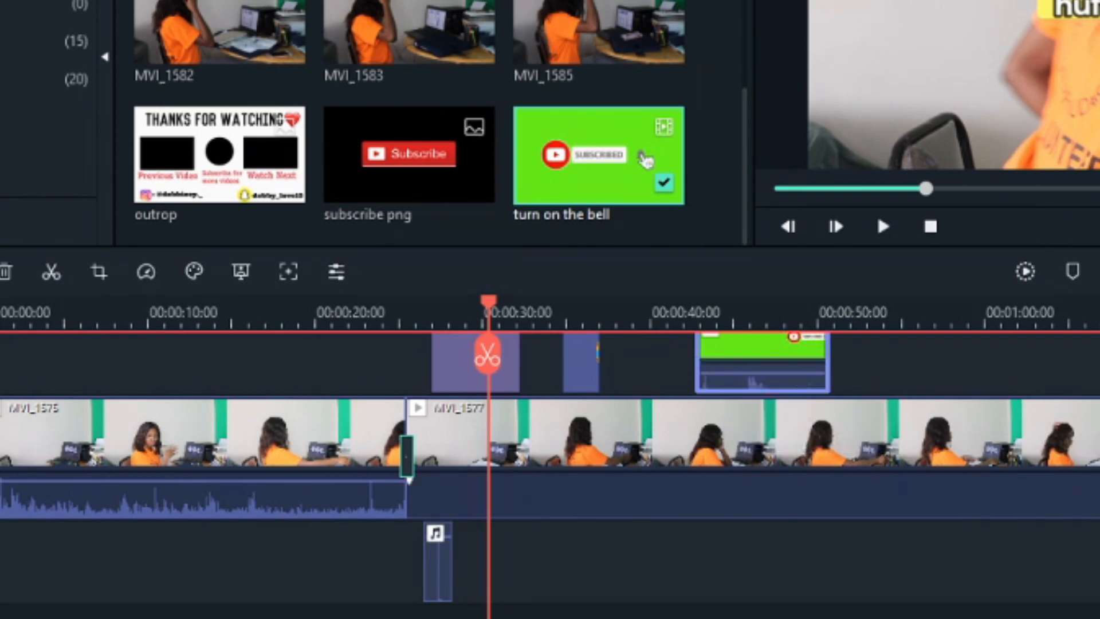
scroll(550, 470, "up", 3)
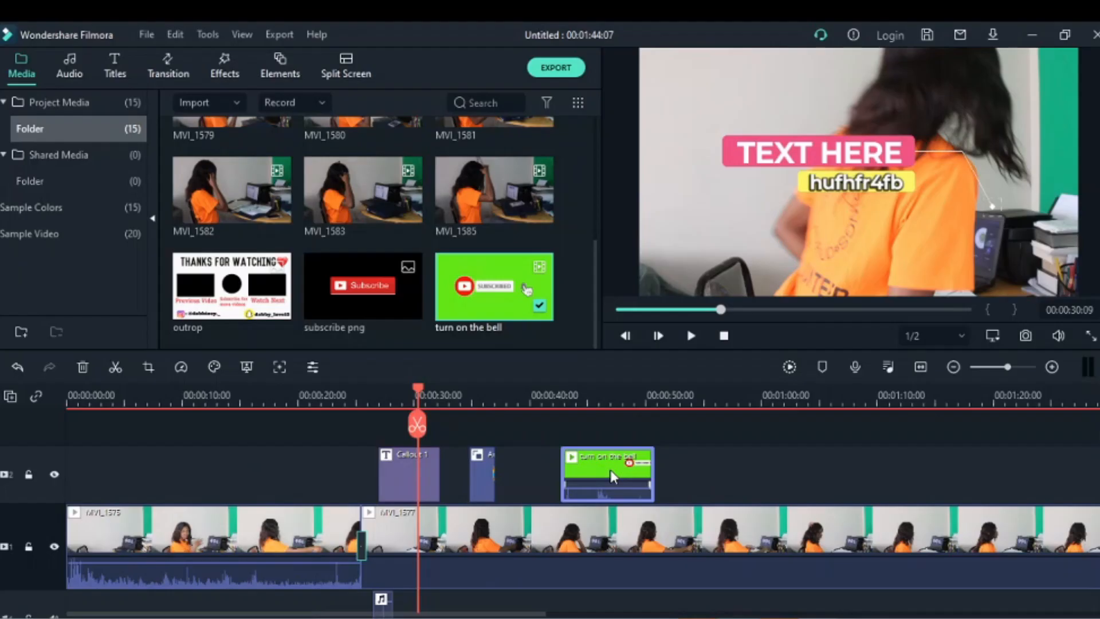
Step: Remove the green background of the turn on the bell clip with Green Screen, keeping its full length, and preview the result
right_click(767, 420)
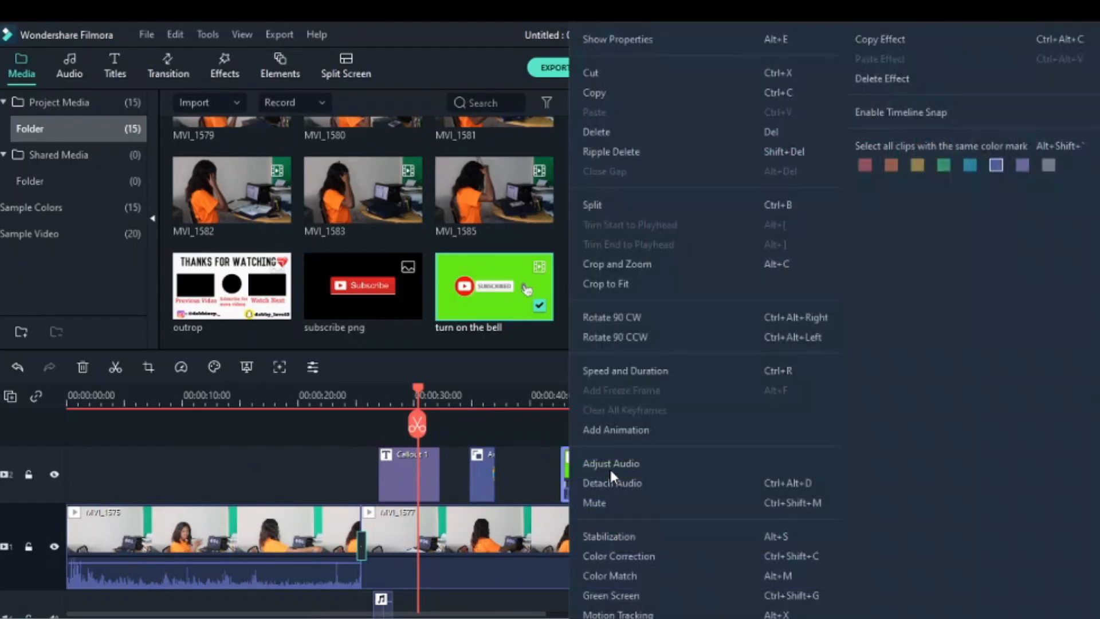
left_click(633, 601)
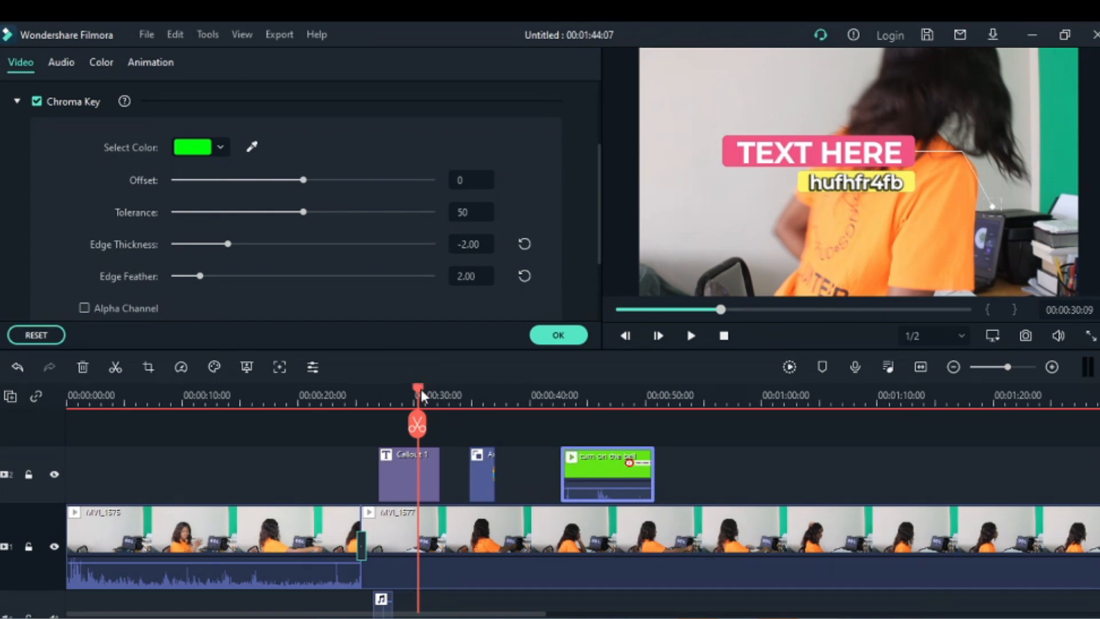
left_click_drag(421, 395, 560, 396)
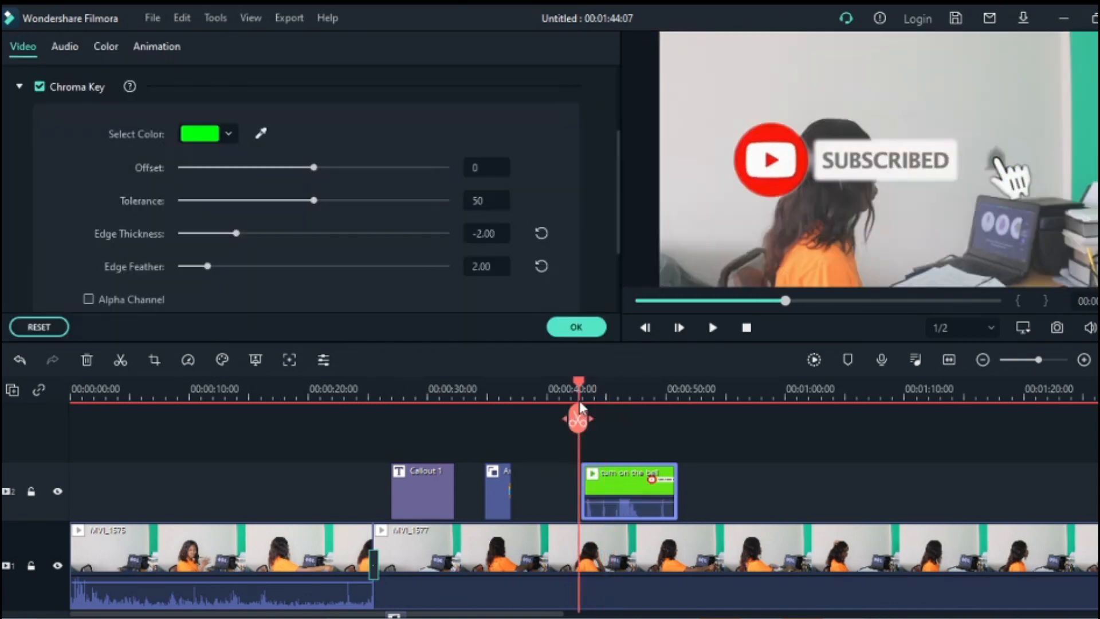
key("space")
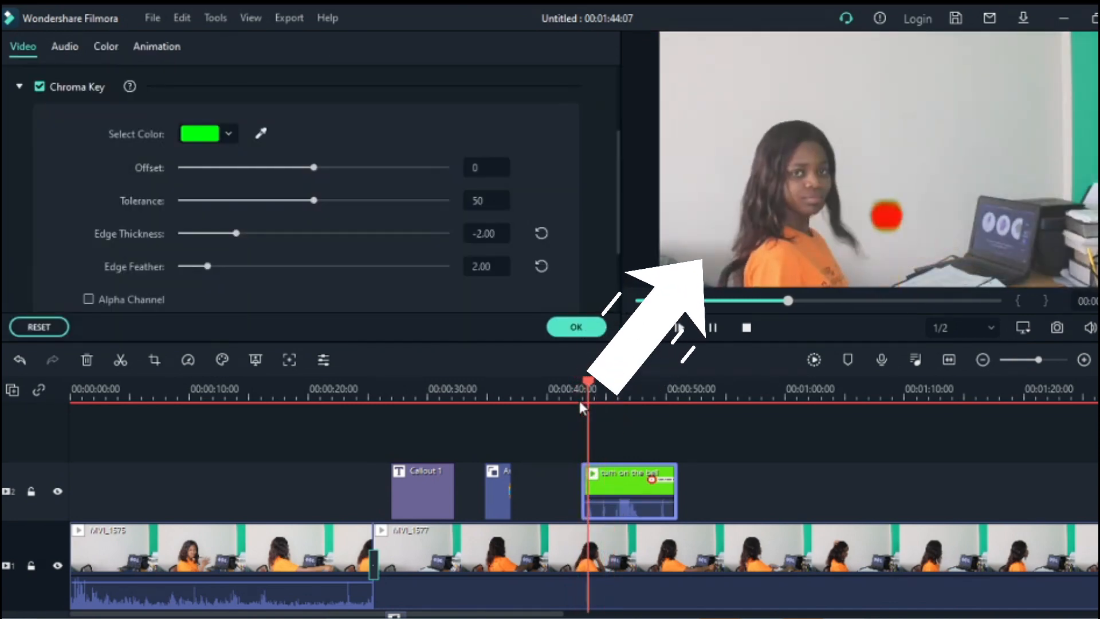
key("space")
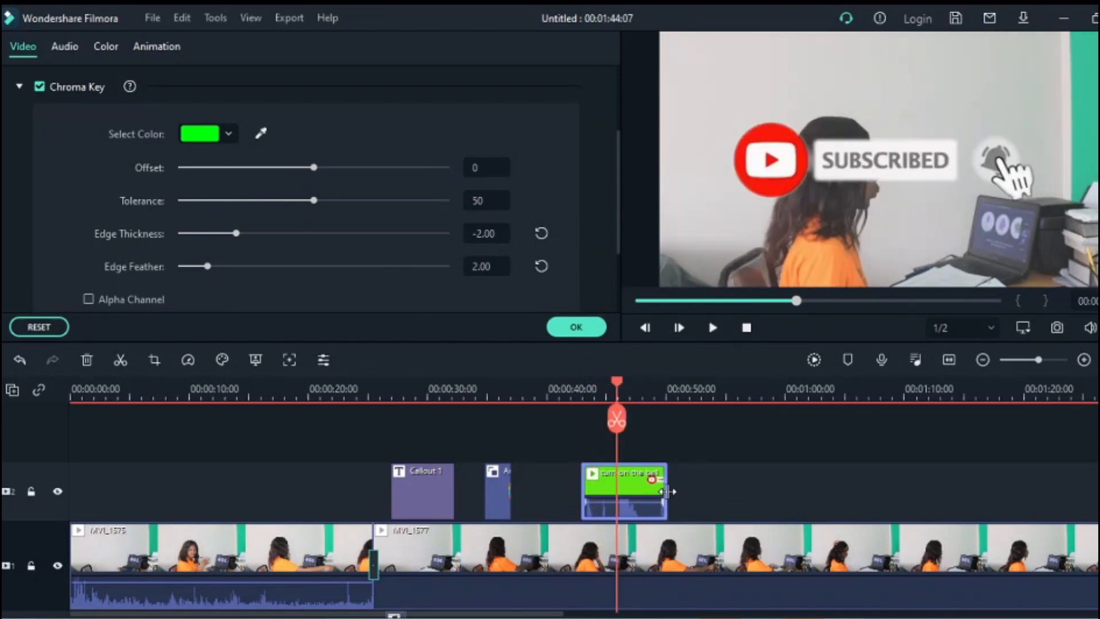
left_click_drag(666, 492, 661, 422)
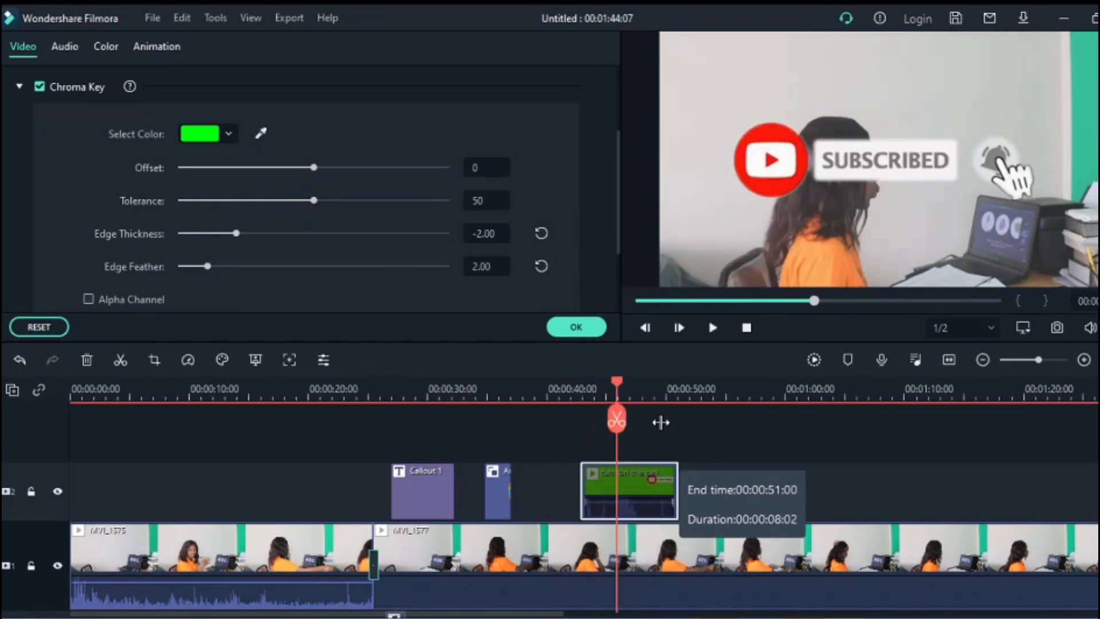
left_click(578, 325)
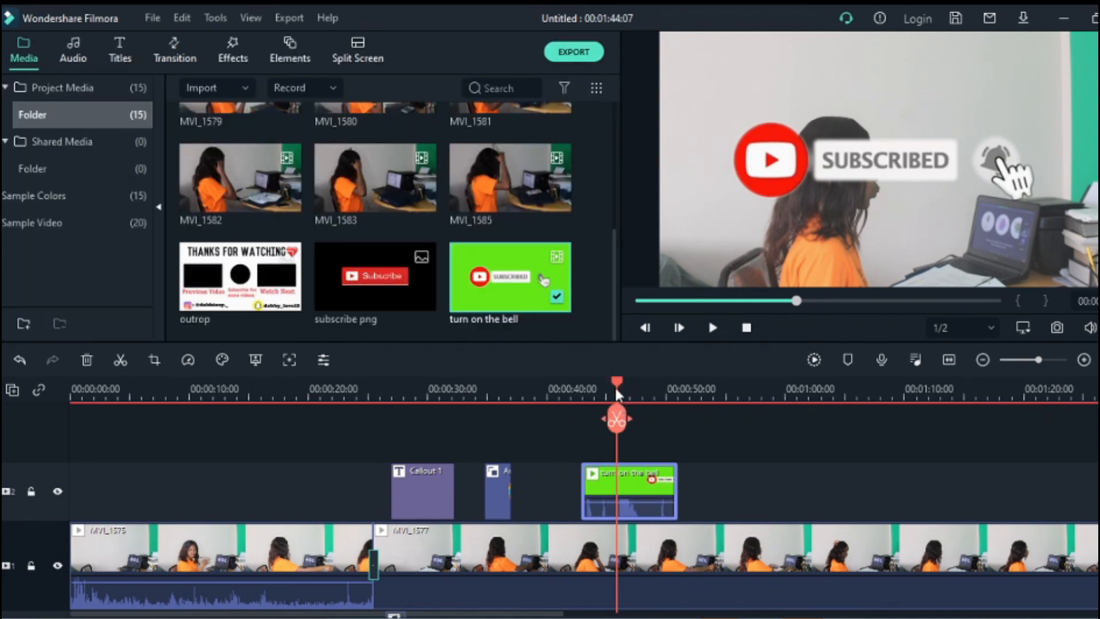
Step: Add the subscribe png image to track 2 at about 00:00:56 and play the timeline over it
left_click_drag(616, 390, 593, 408)
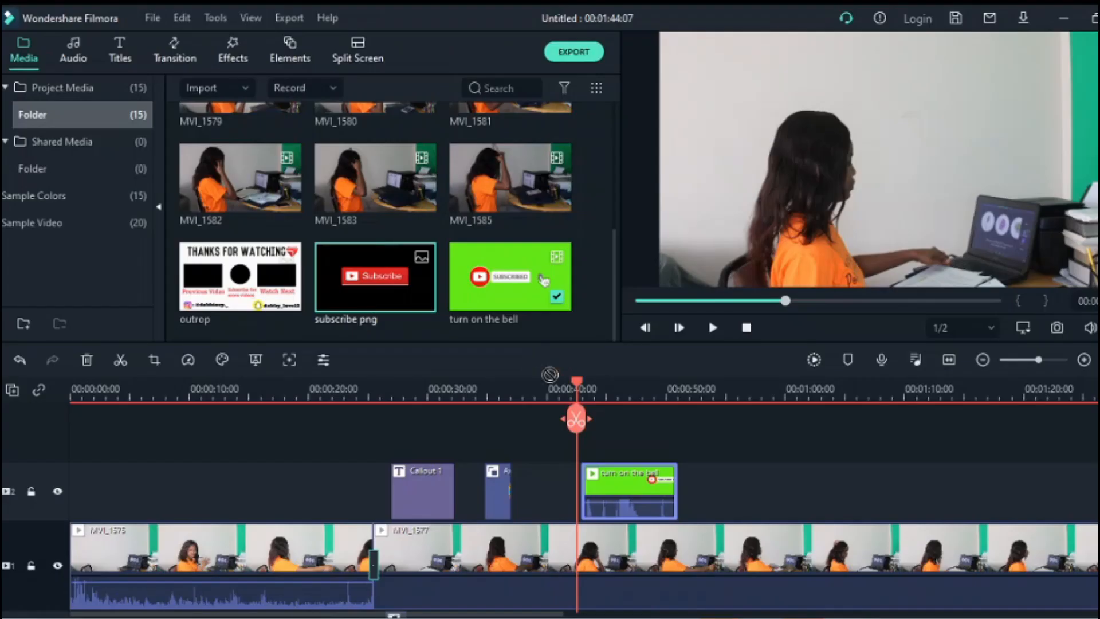
left_click_drag(670, 400, 740, 500)
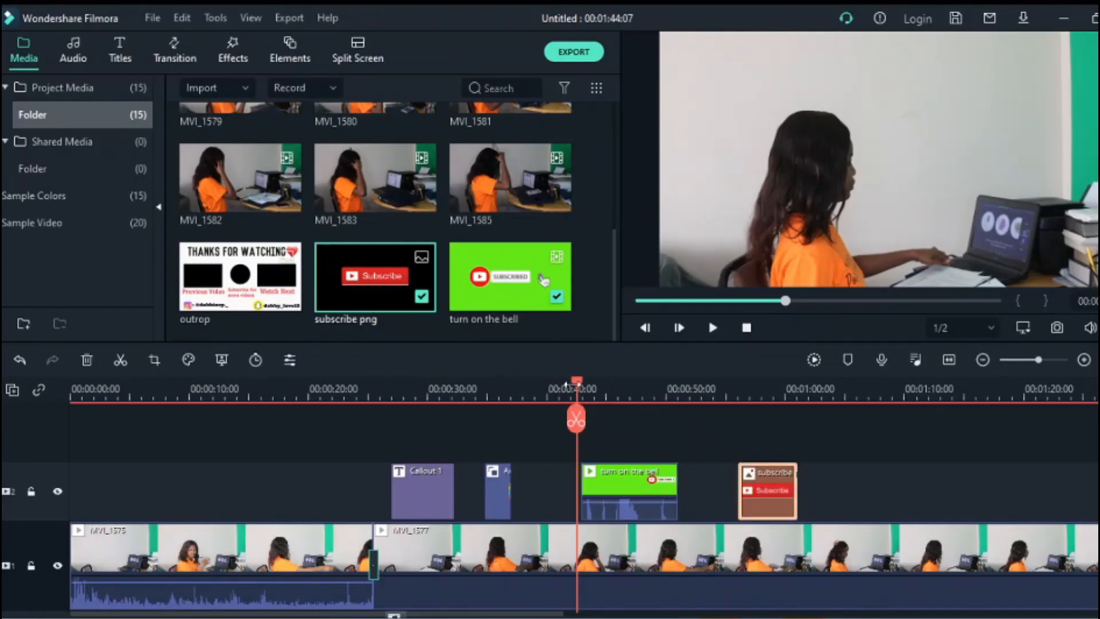
left_click_drag(584, 390, 739, 471)
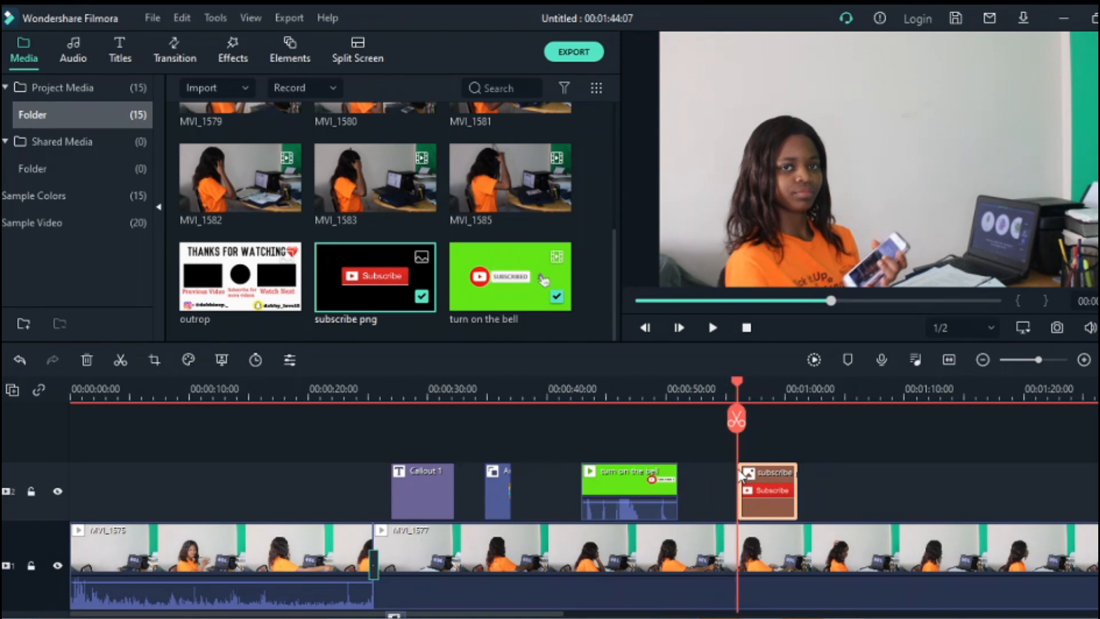
key("space")
key("space")
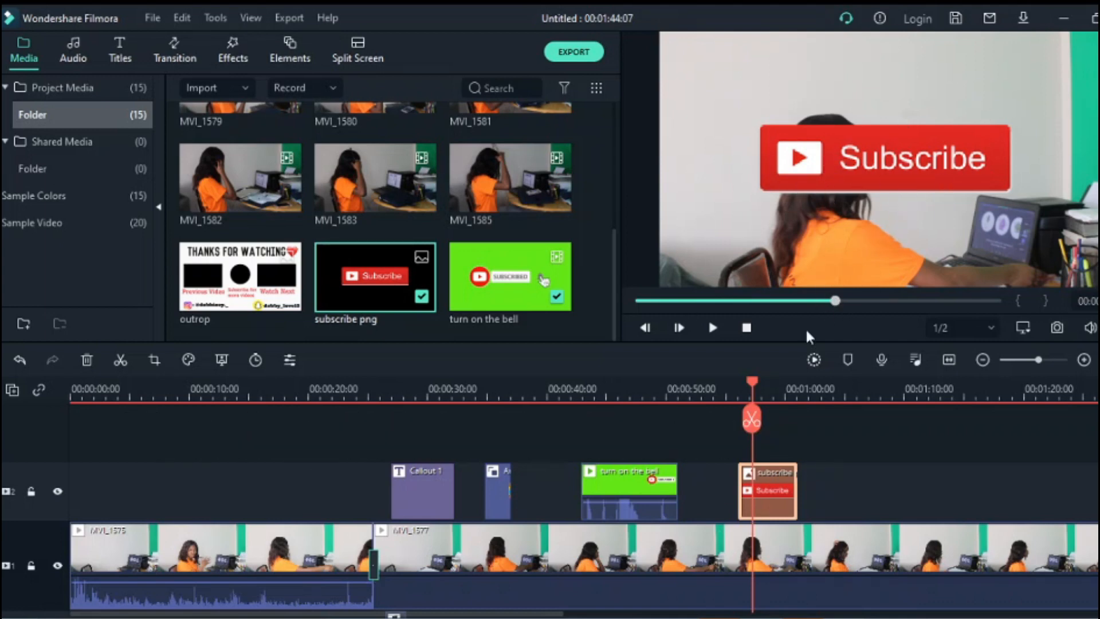
Step: Shorten the subscribe png clip to about 3 seconds and enlarge its graphic across the middle of the video frame
left_click_drag(798, 490, 538, 463)
left_click_drag(521, 378, 514, 484)
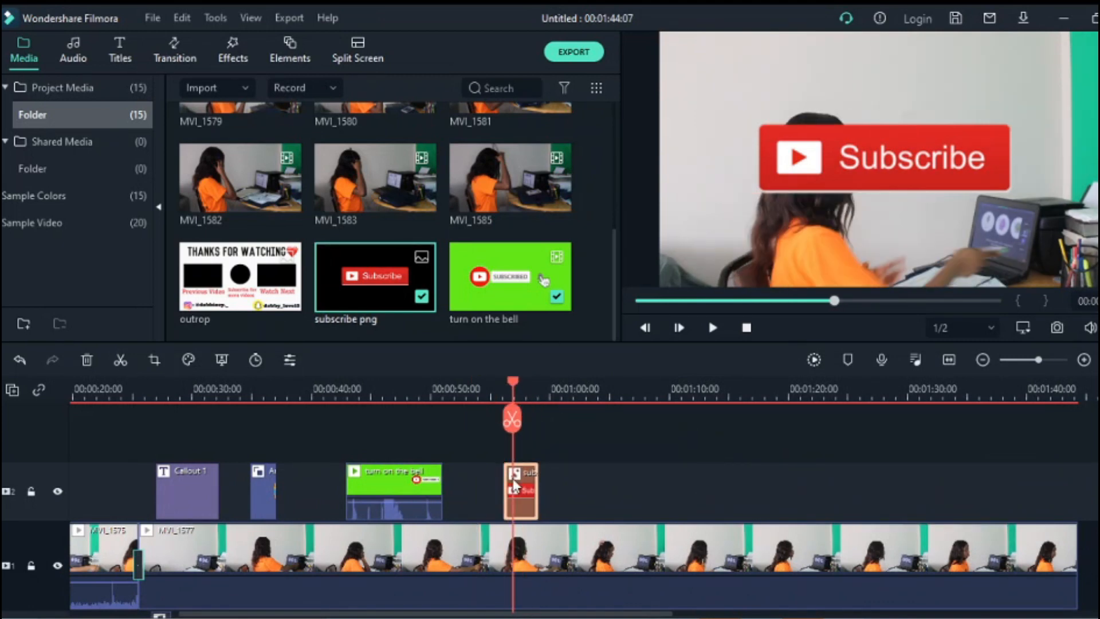
left_click(858, 142)
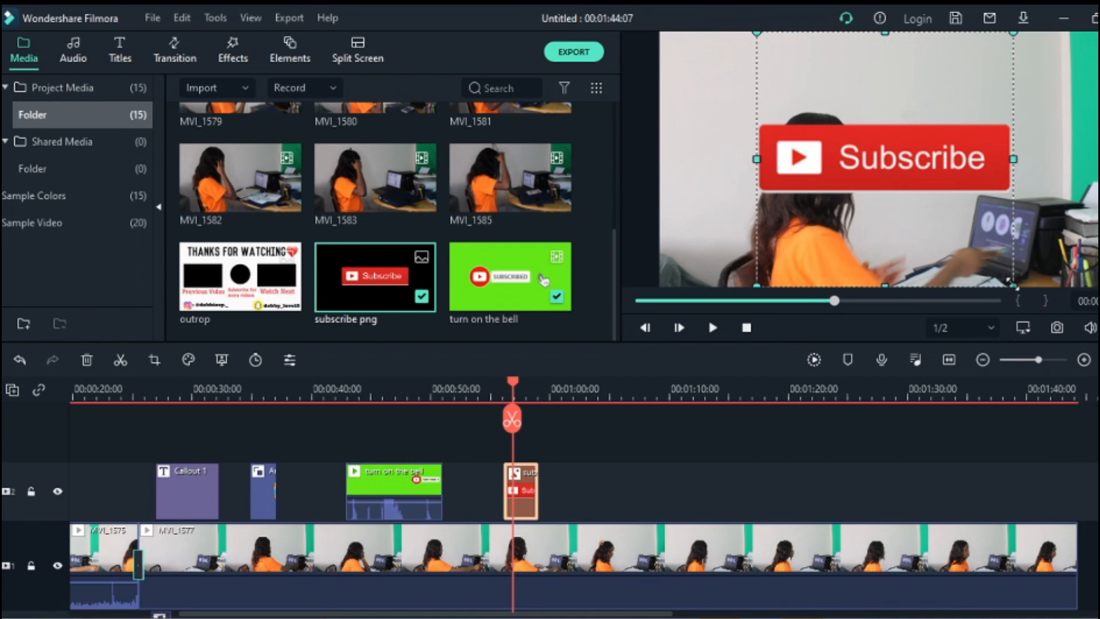
left_click_drag(1010, 282, 874, 148)
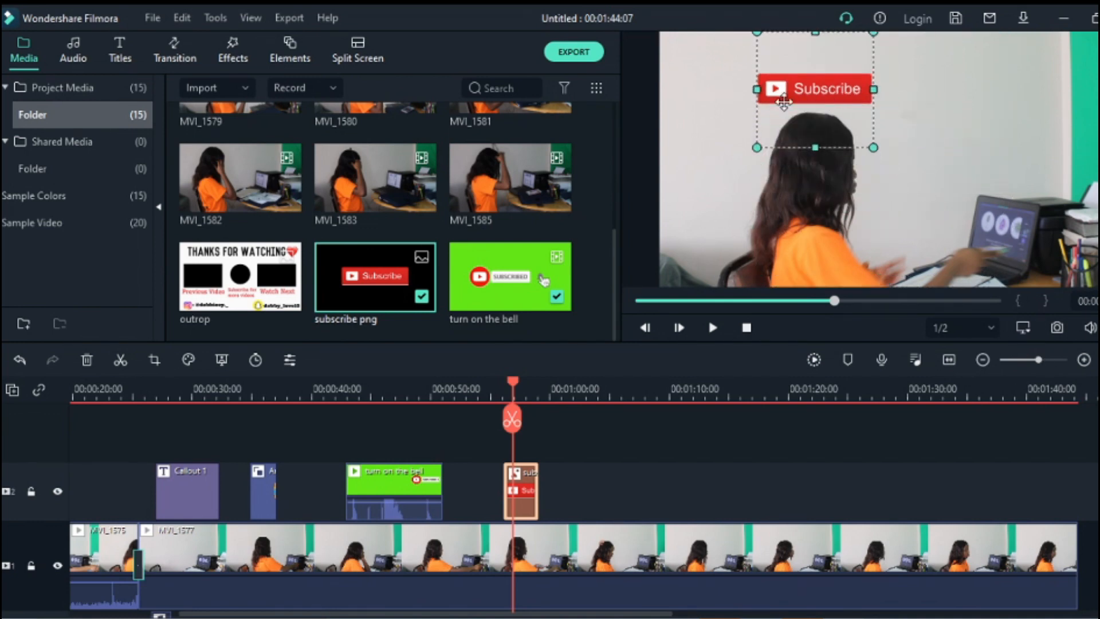
left_click_drag(784, 102, 687, 102)
left_click_drag(776, 148, 985, 205)
left_click_drag(868, 162, 949, 160)
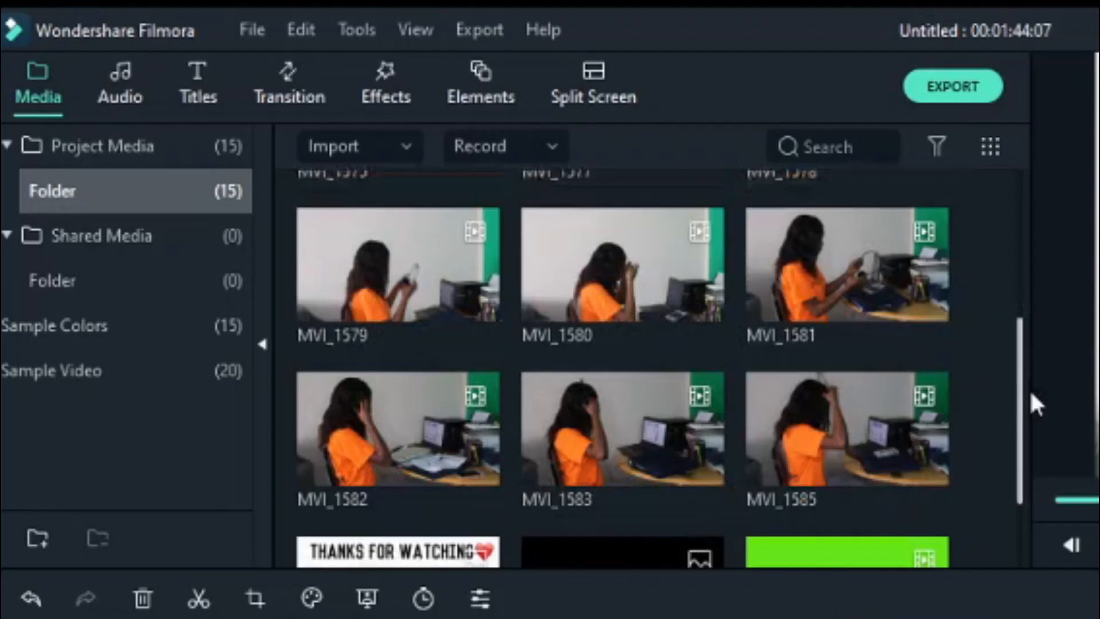
Step: Add the outrop image to track 1 directly after the end of MVI_1577, keeping only one copy there
left_click_drag(615, 236, 615, 263)
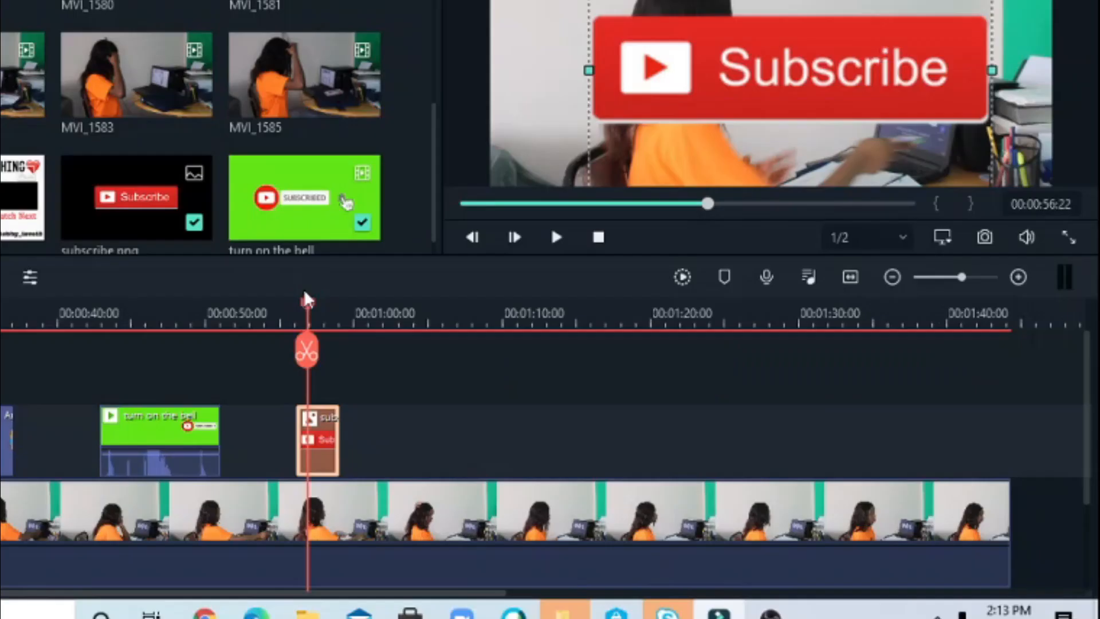
left_click_drag(316, 312, 1000, 570)
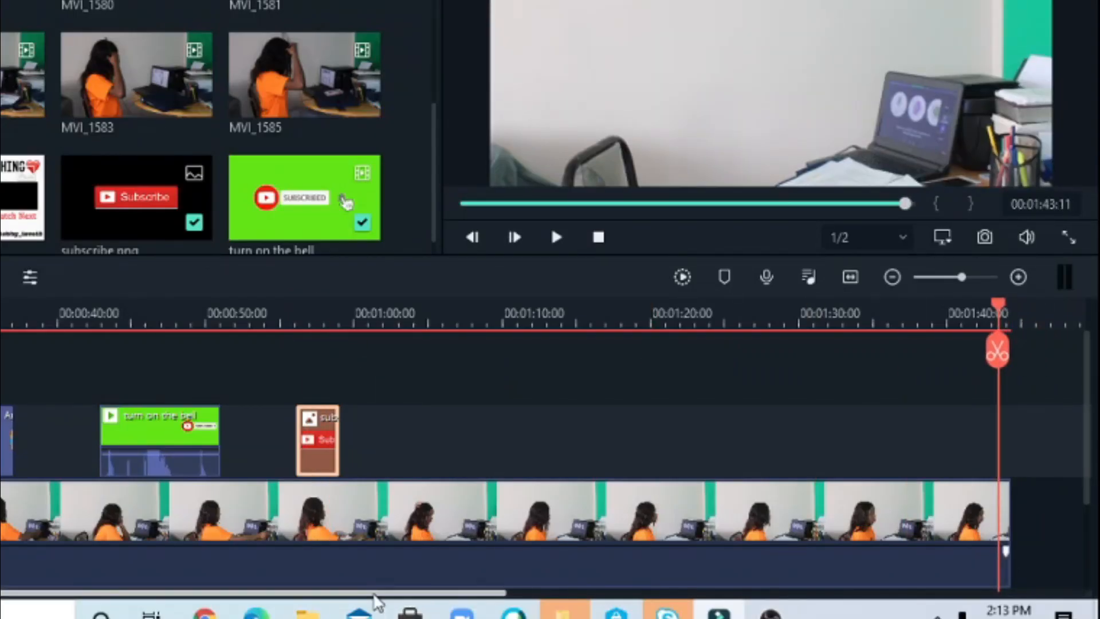
left_click_drag(381, 596, 476, 575)
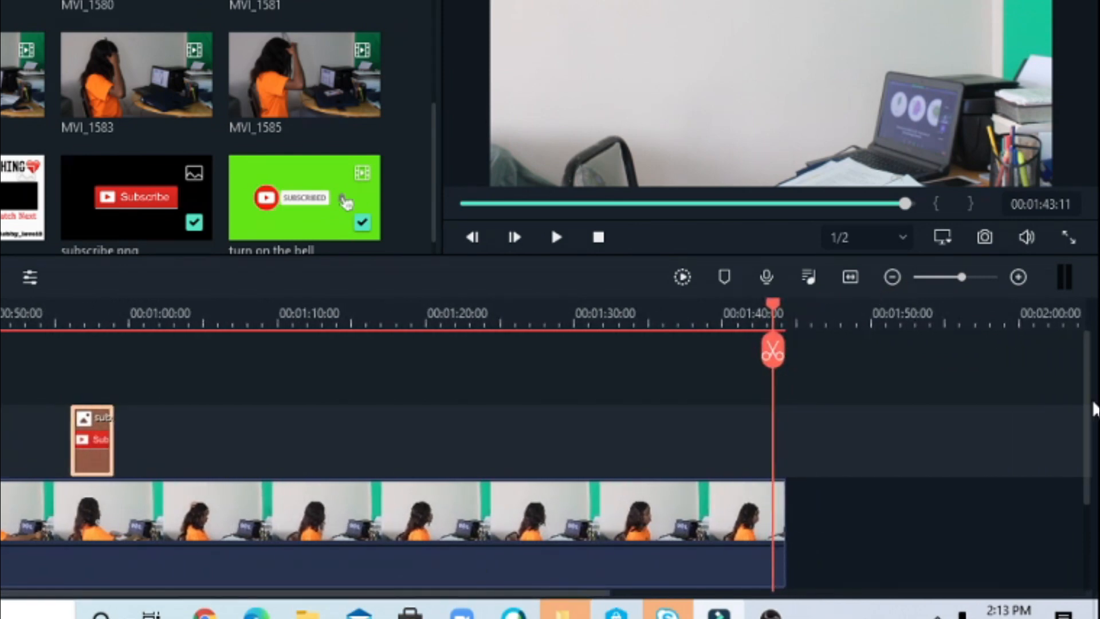
scroll(1088, 373, "down", 2)
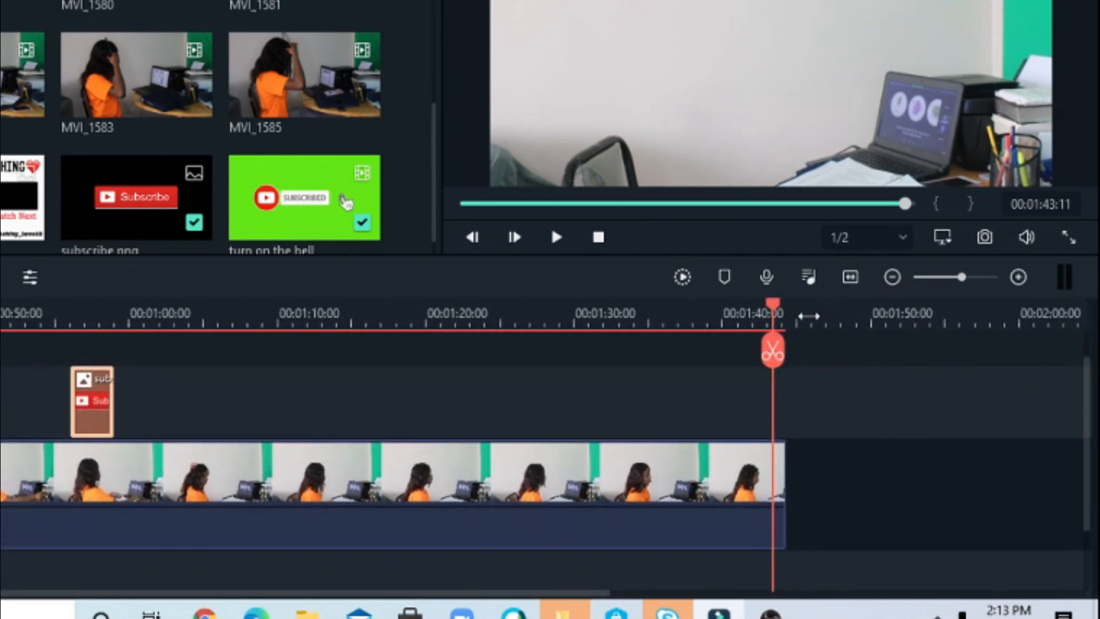
left_click_drag(777, 312, 788, 321)
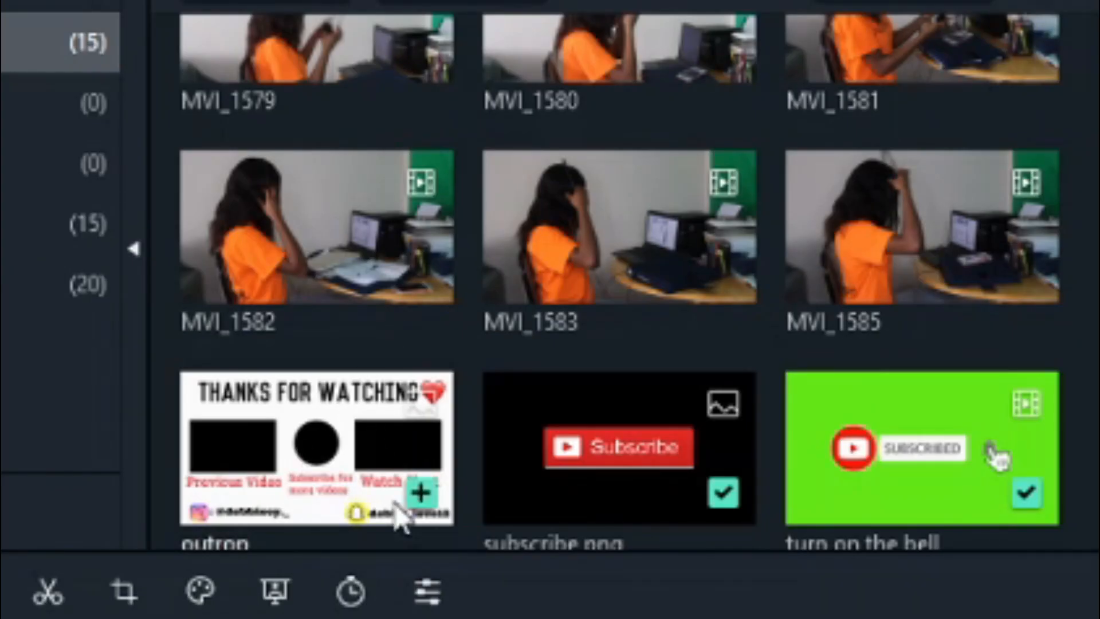
left_click(419, 502)
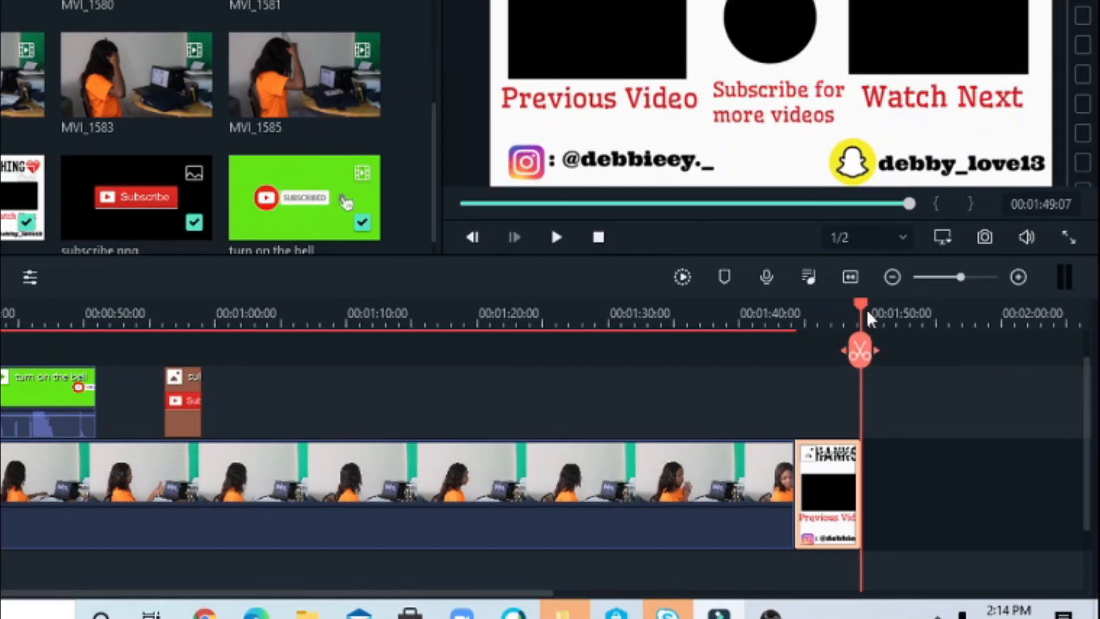
left_click_drag(877, 353, 809, 351)
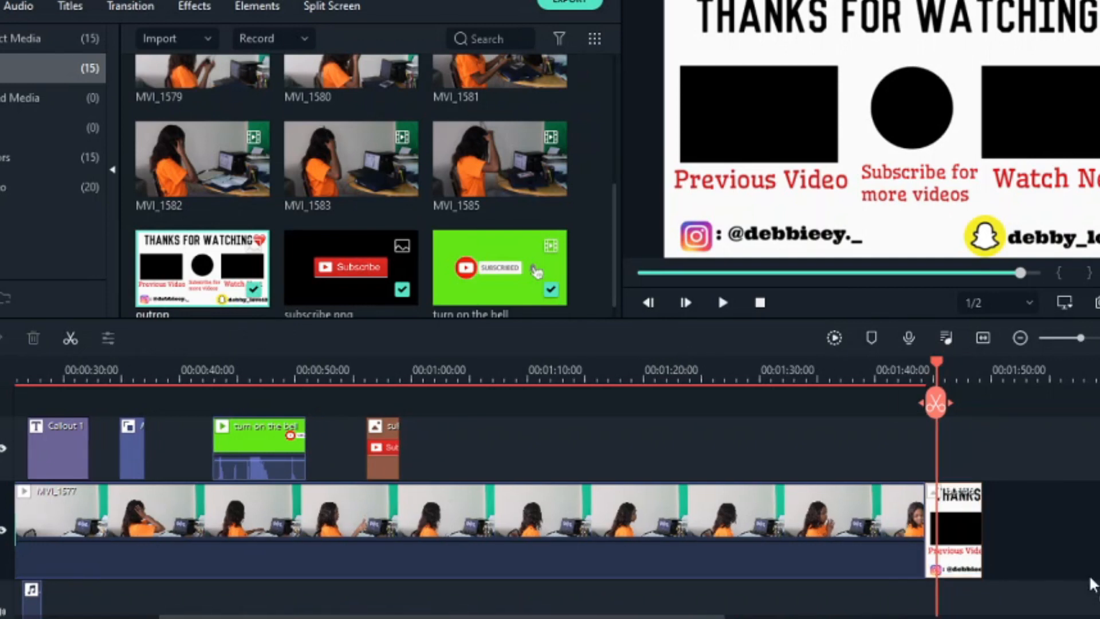
left_click_drag(1090, 585, 1028, 538)
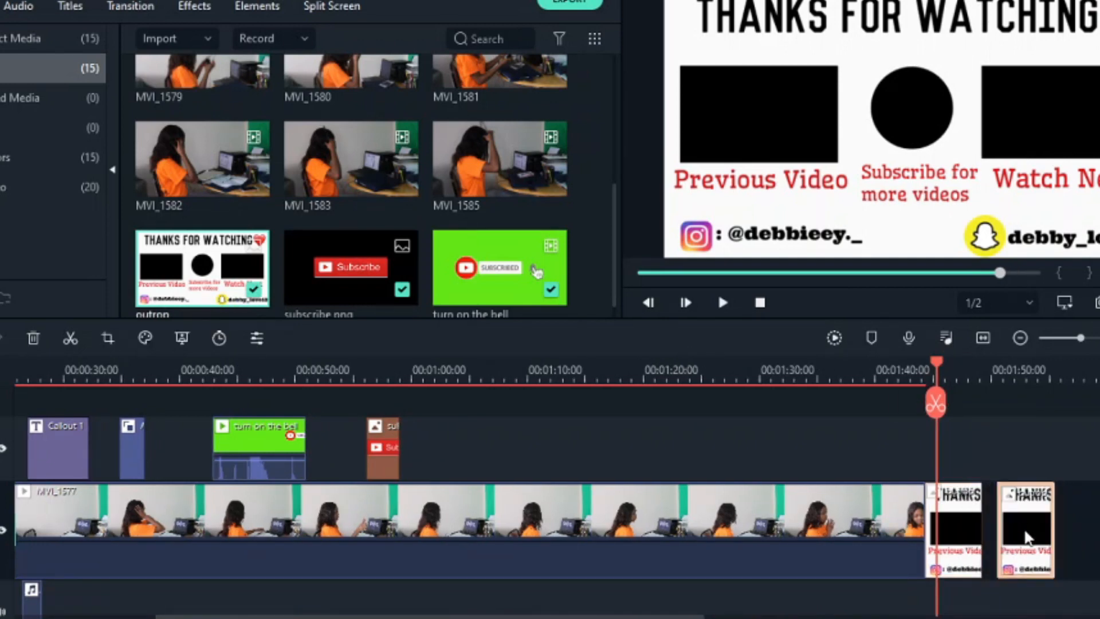
key("Delete")
Step: Preview the cut from MVI_1577 to the outrop image and place the Swap transition between them
left_click_drag(983, 403, 917, 404)
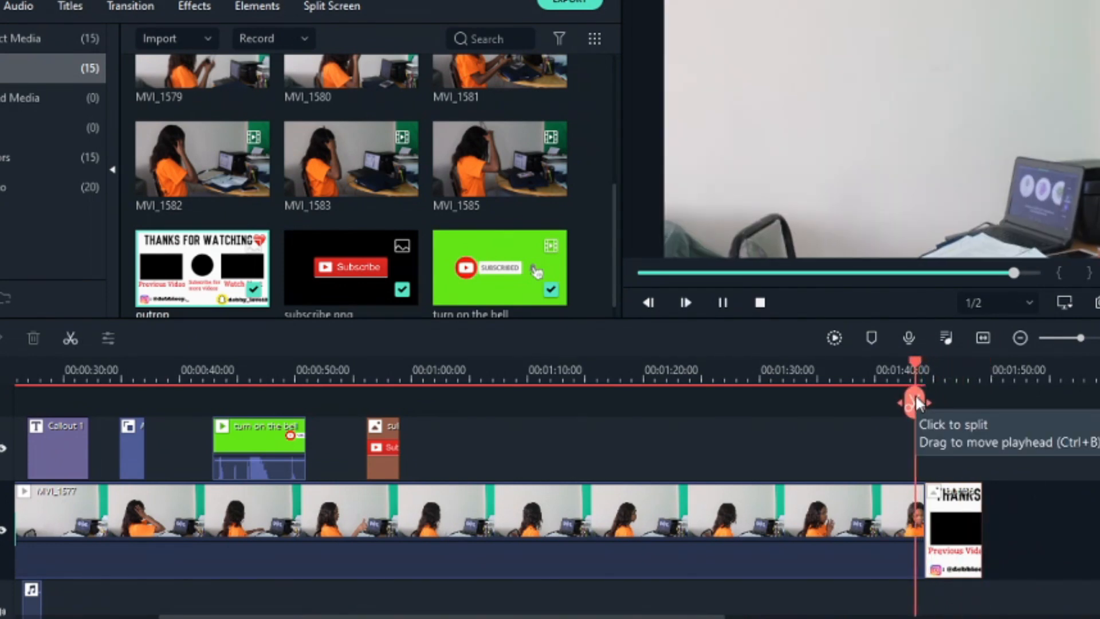
key("space")
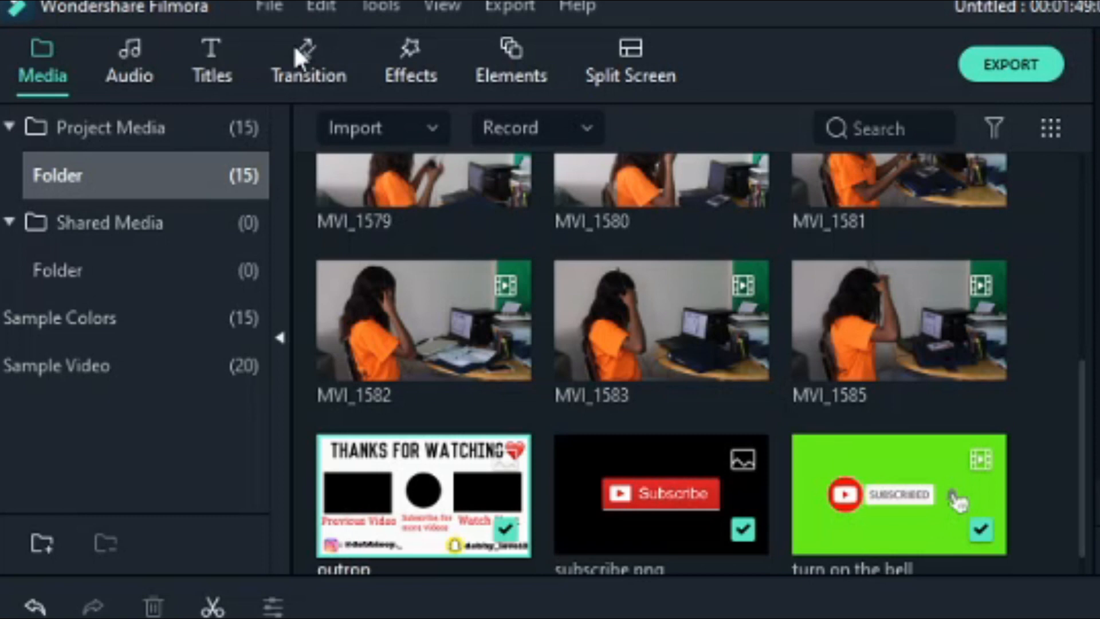
left_click(132, 3)
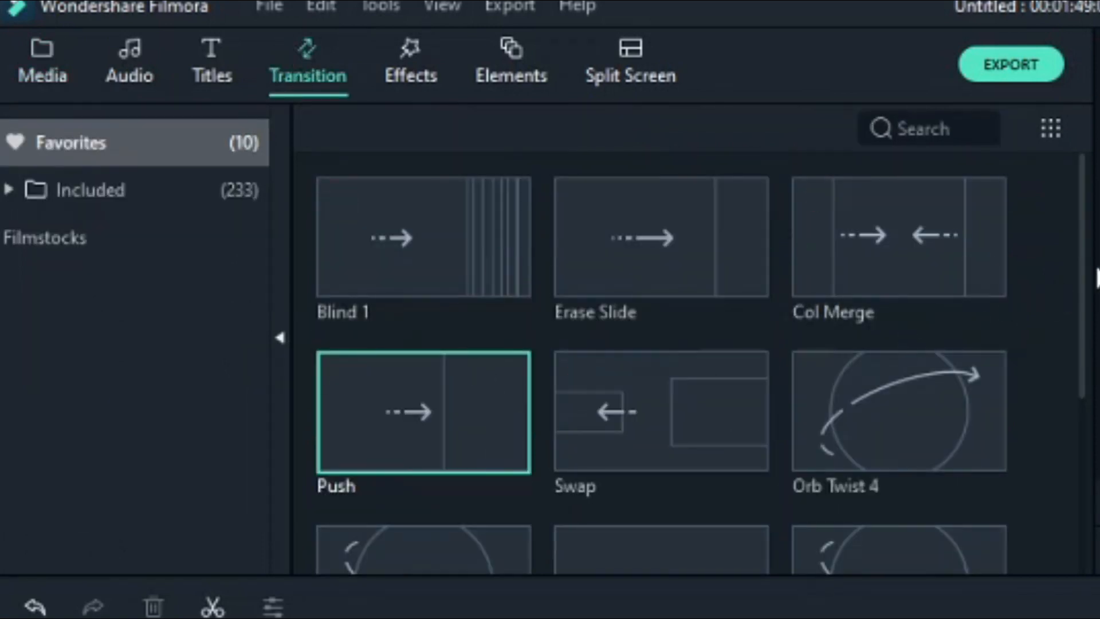
mouse_move(715, 417)
left_mouse_down()
mouse_move(653, 459)
mouse_move(1099, 618)
left_mouse_up()
left_click_drag(994, 582, 1002, 589)
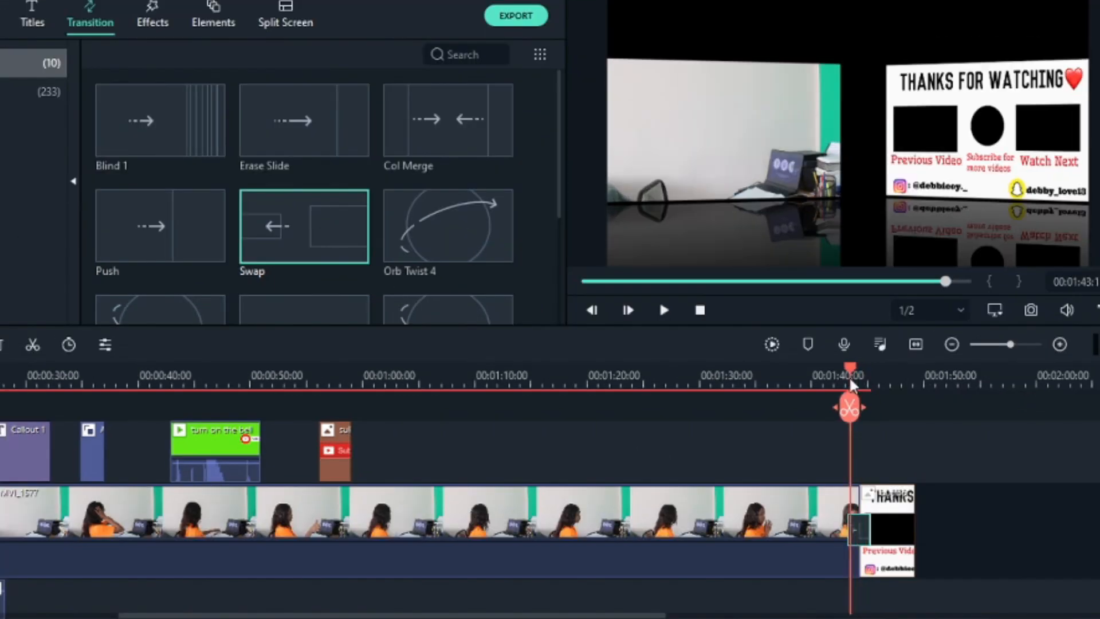
Step: Shorten the Swap transition before the outrop image to about 1 second and play the timeline across it
left_click_drag(852, 385, 844, 385)
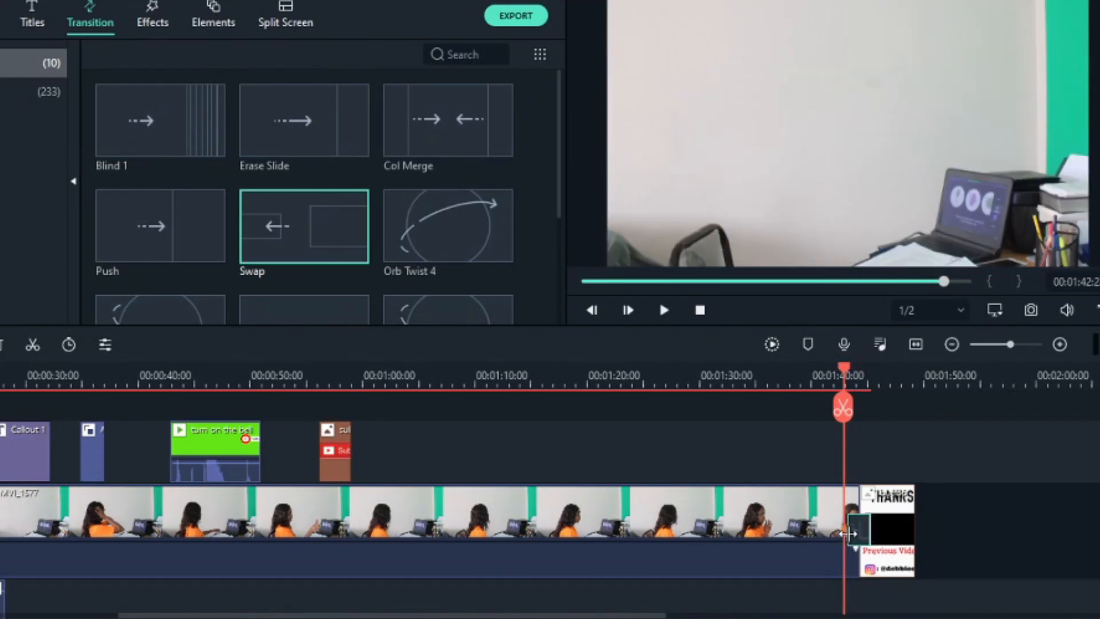
left_click_drag(849, 534, 723, 529)
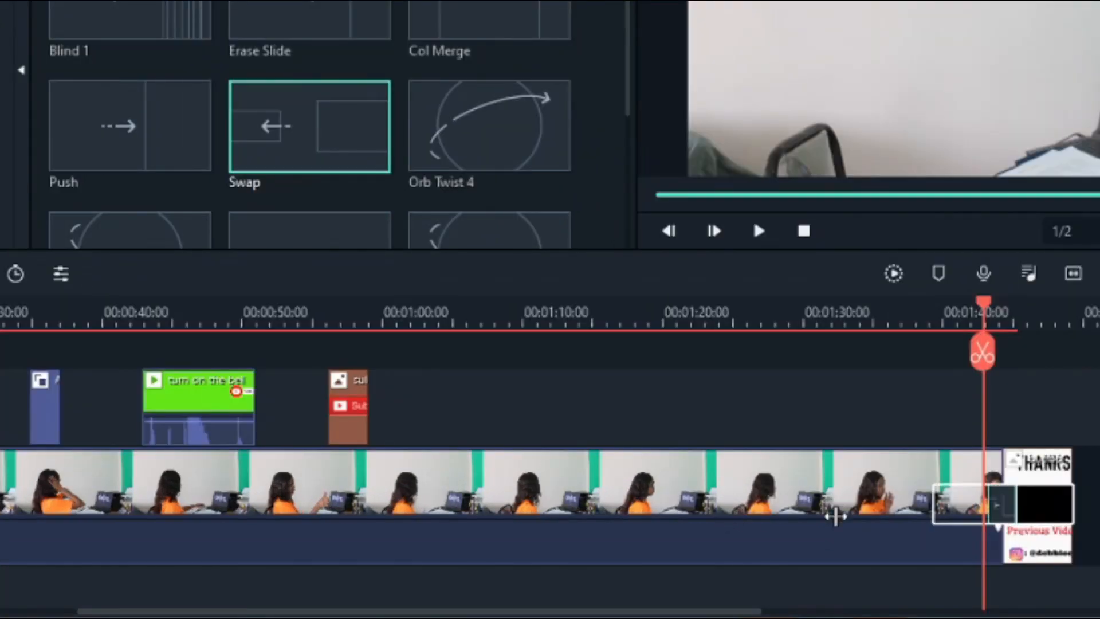
left_click_drag(931, 539, 990, 532)
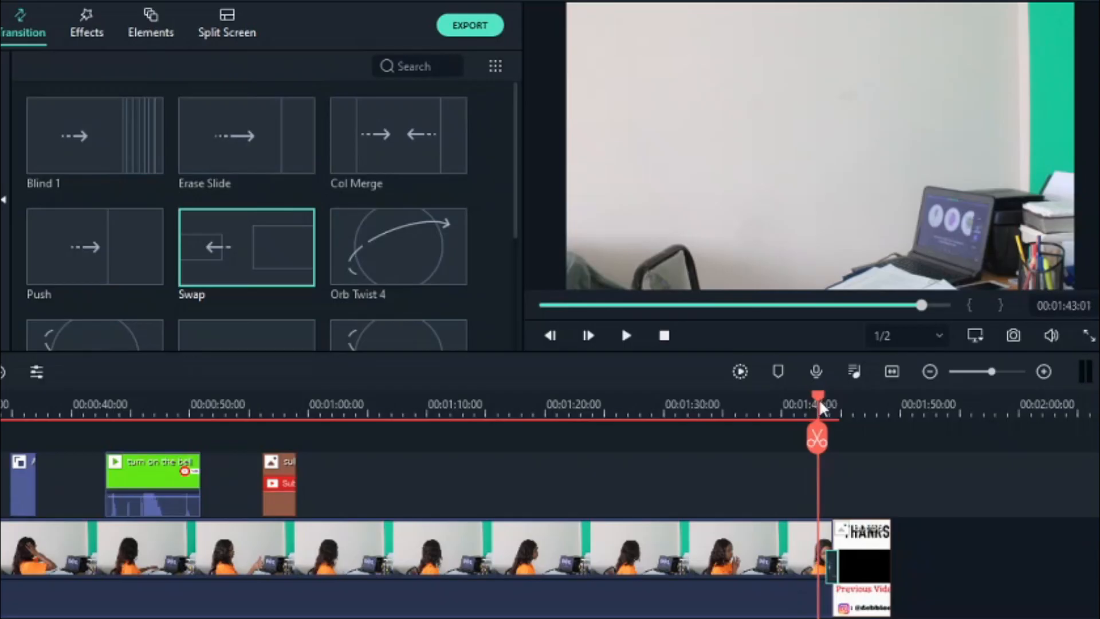
key("space")
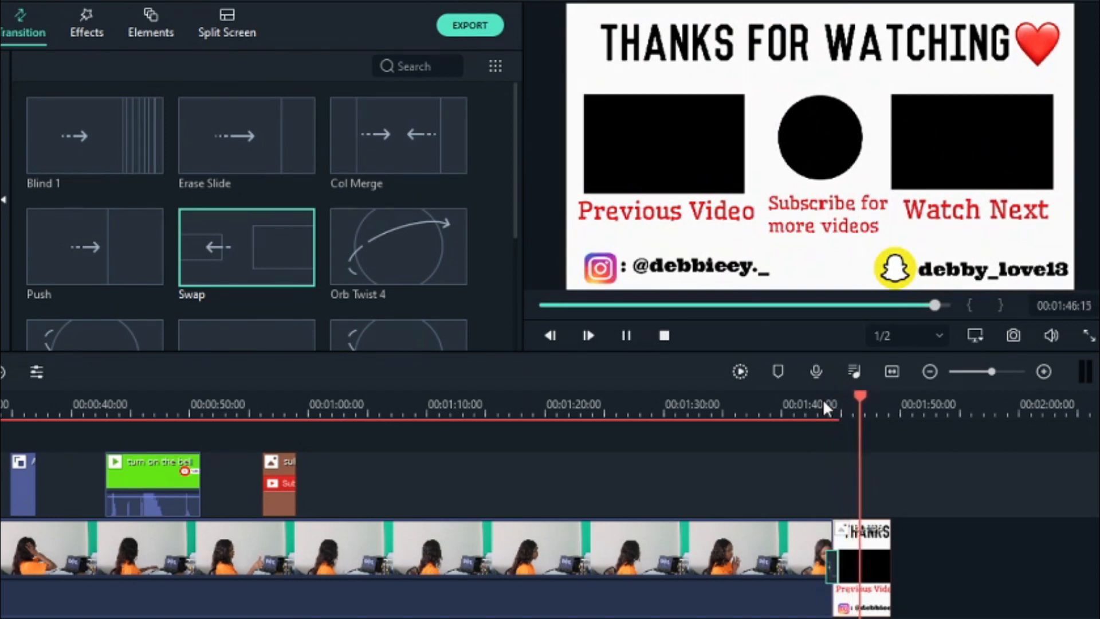
Step: Pause the timeline and audition Drift - Drift and Name of the Child from Young & Bright, plus Since I Started from Rock
left_click(621, 325)
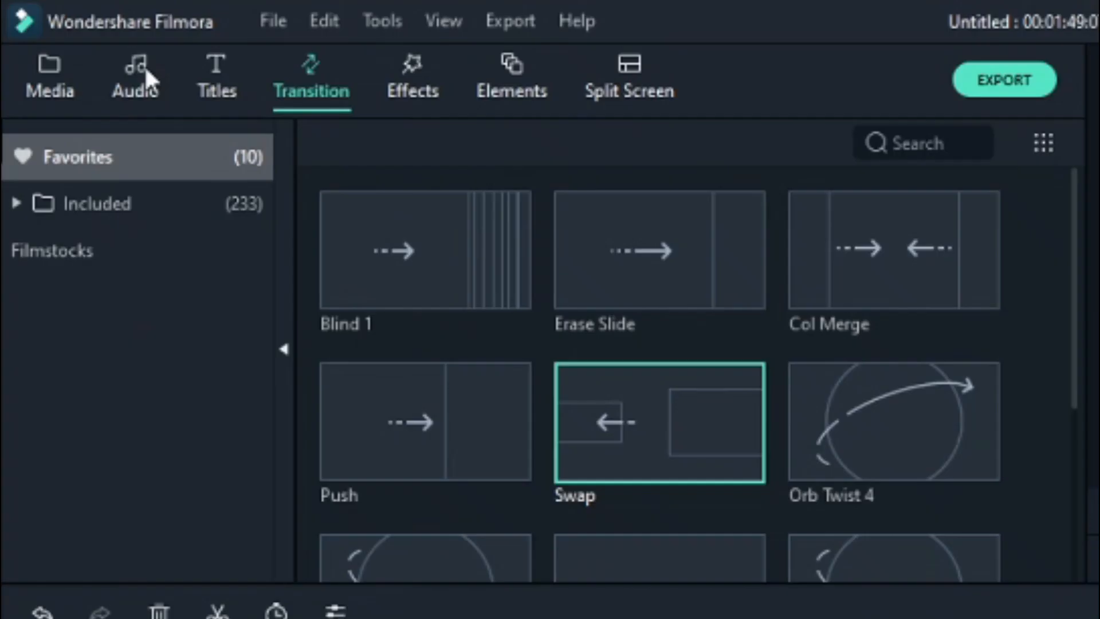
left_click(143, 74)
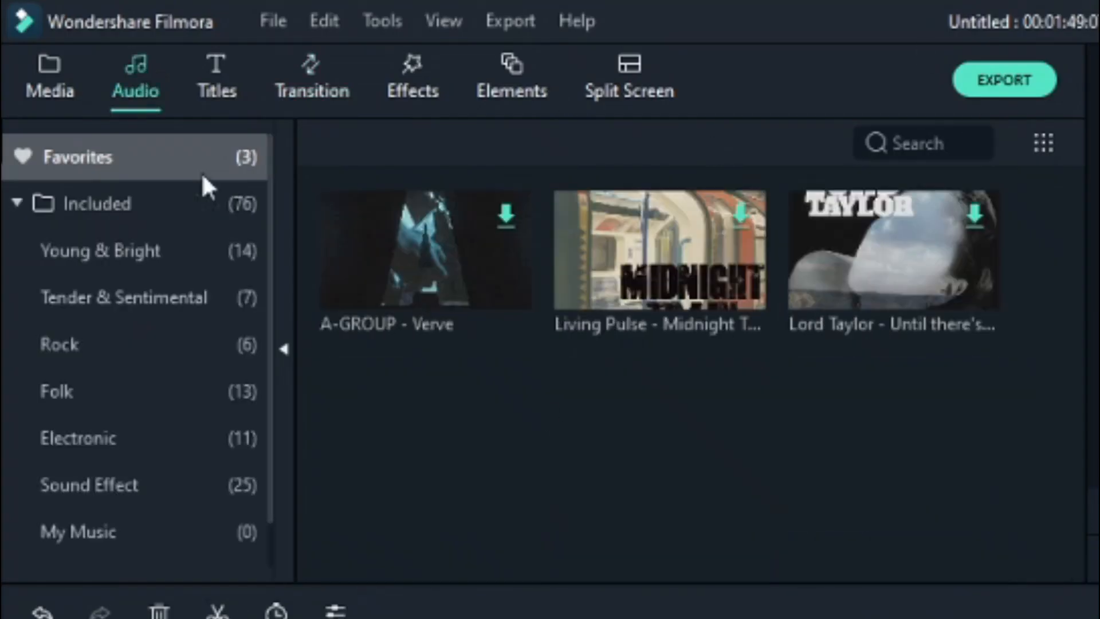
left_click(71, 261)
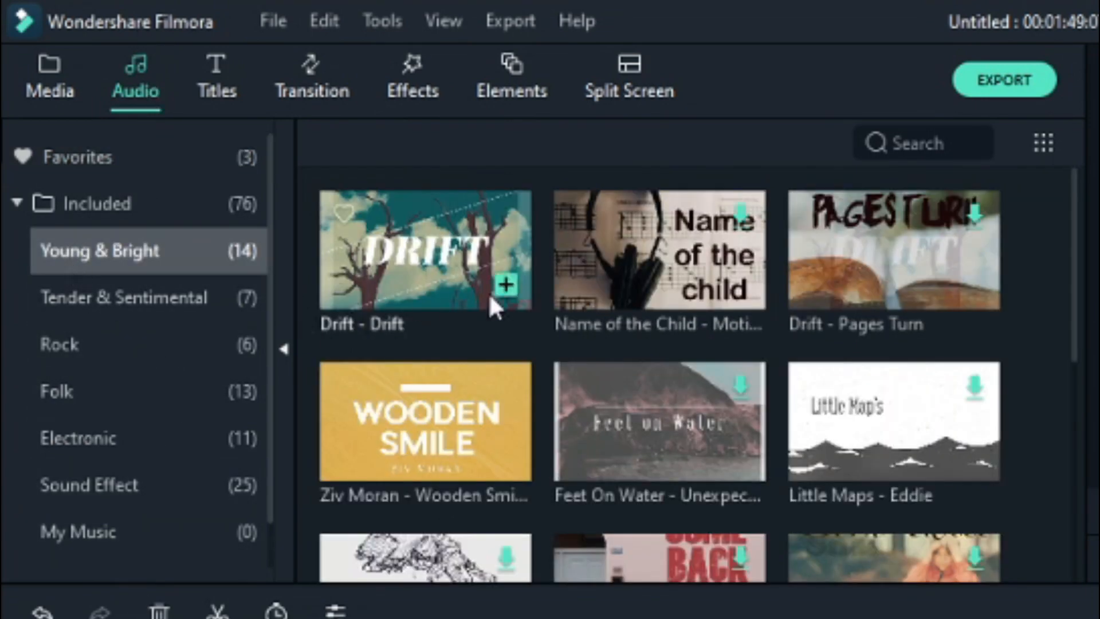
left_click(406, 212)
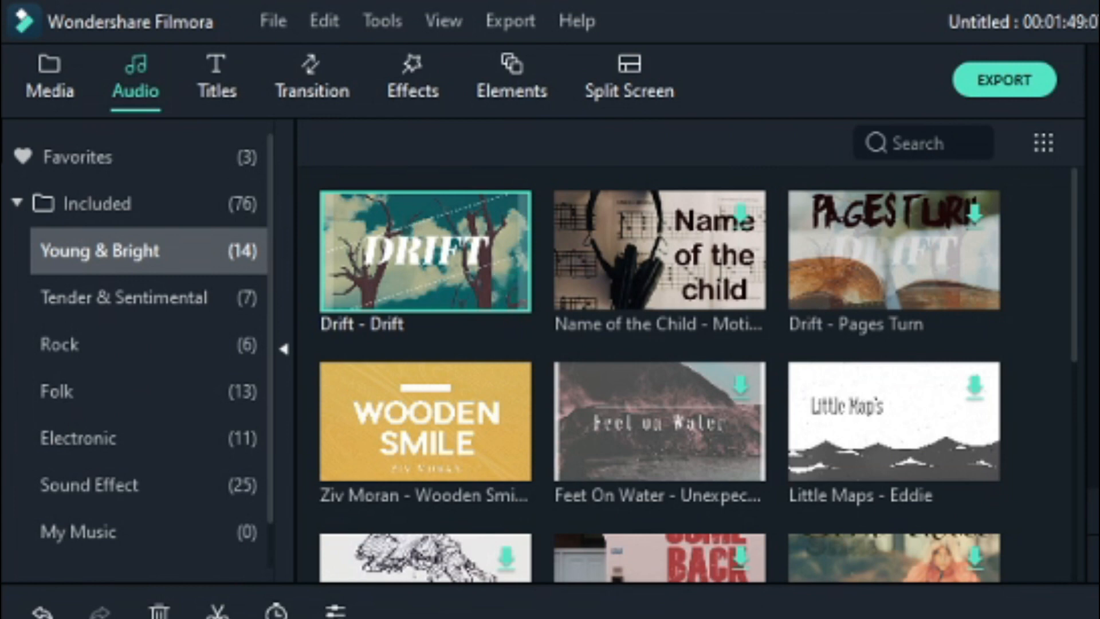
left_click(636, 250)
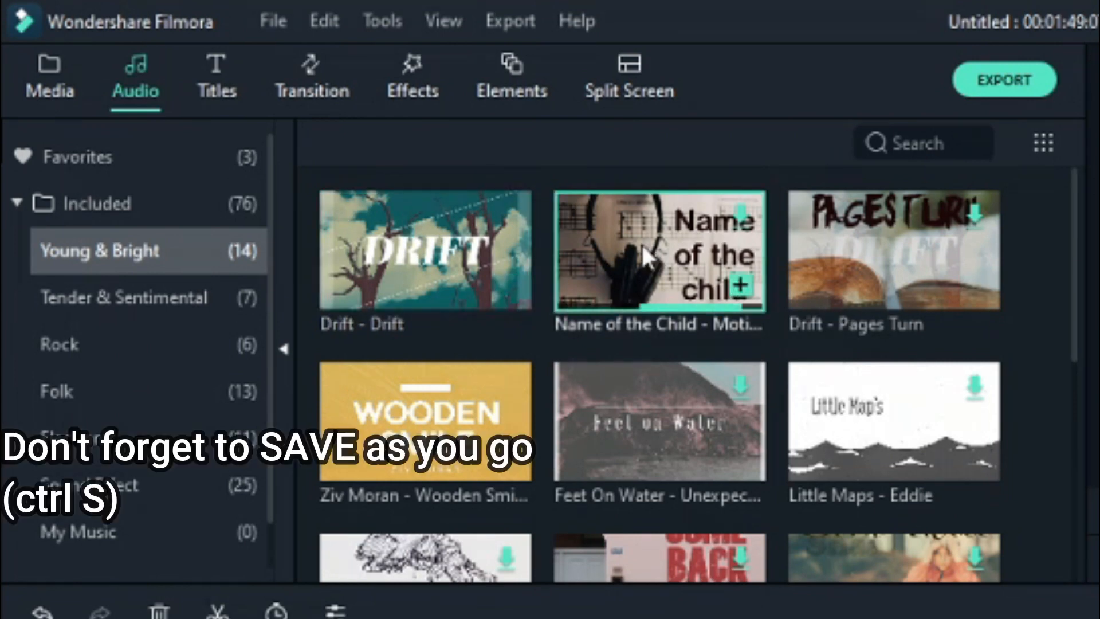
left_click(98, 299)
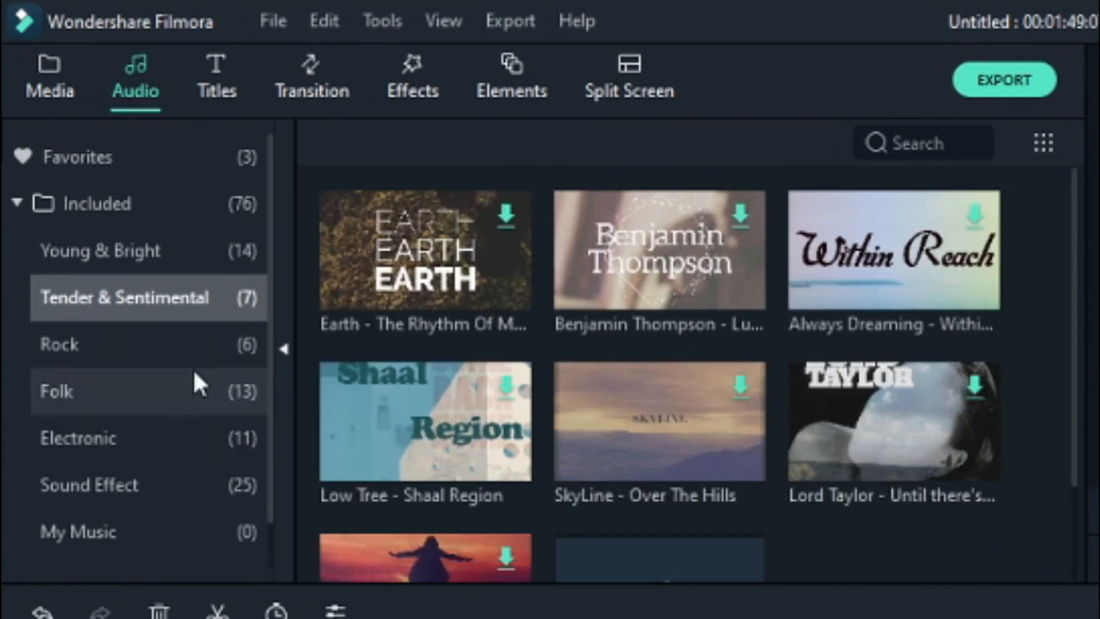
left_click(137, 350)
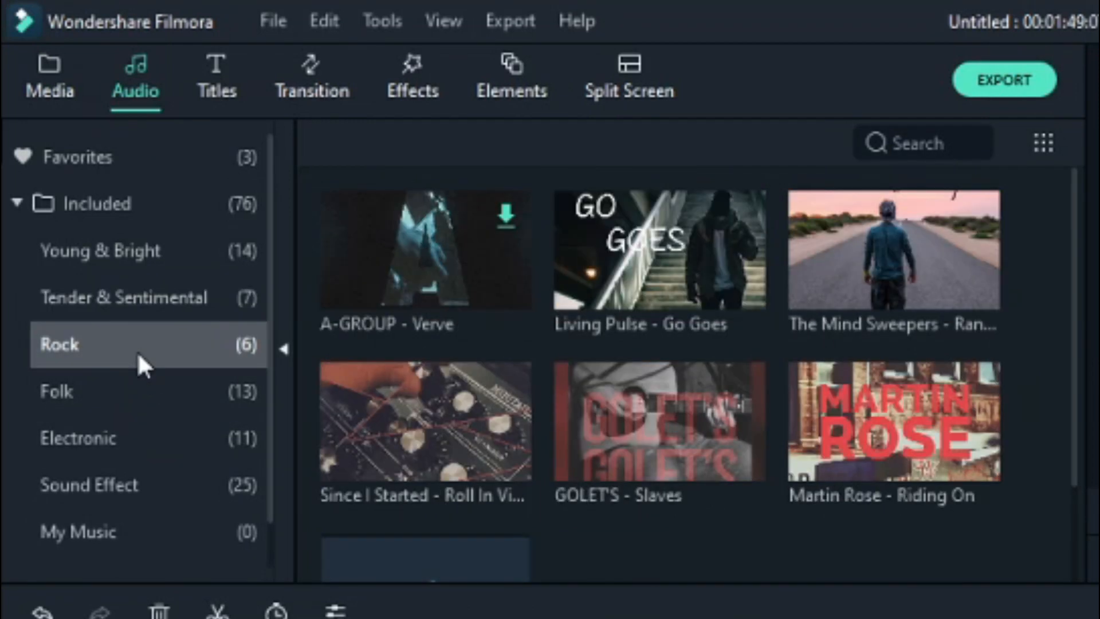
left_click(409, 388)
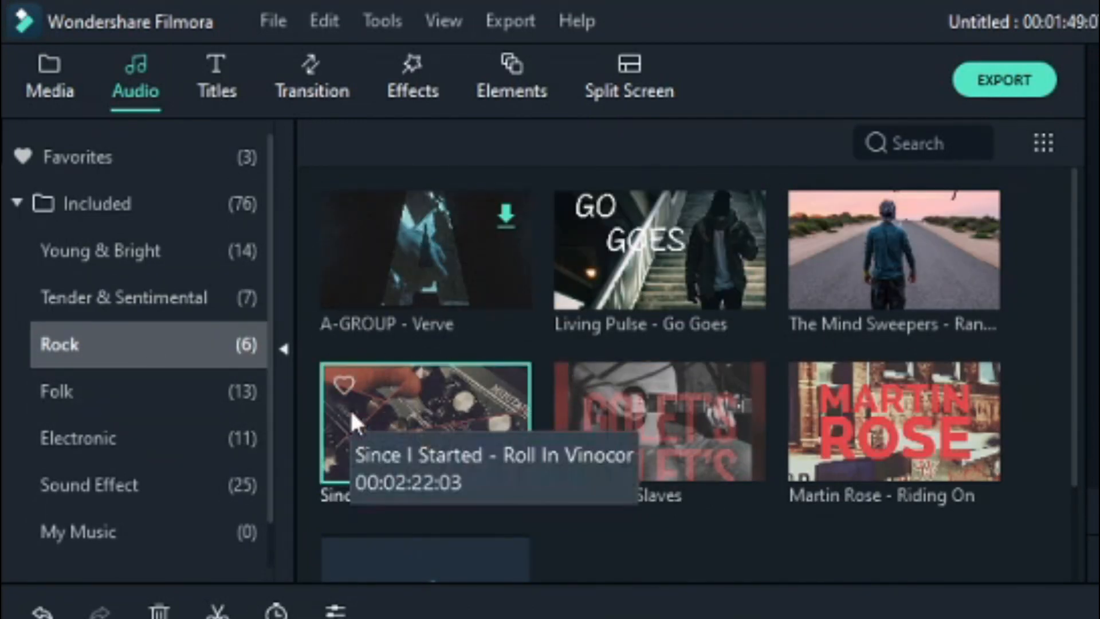
Step: Audition the Transition Swoosh and Video Game Over sound effects, look through the remaining effects, and check the My Music category
left_click(165, 487)
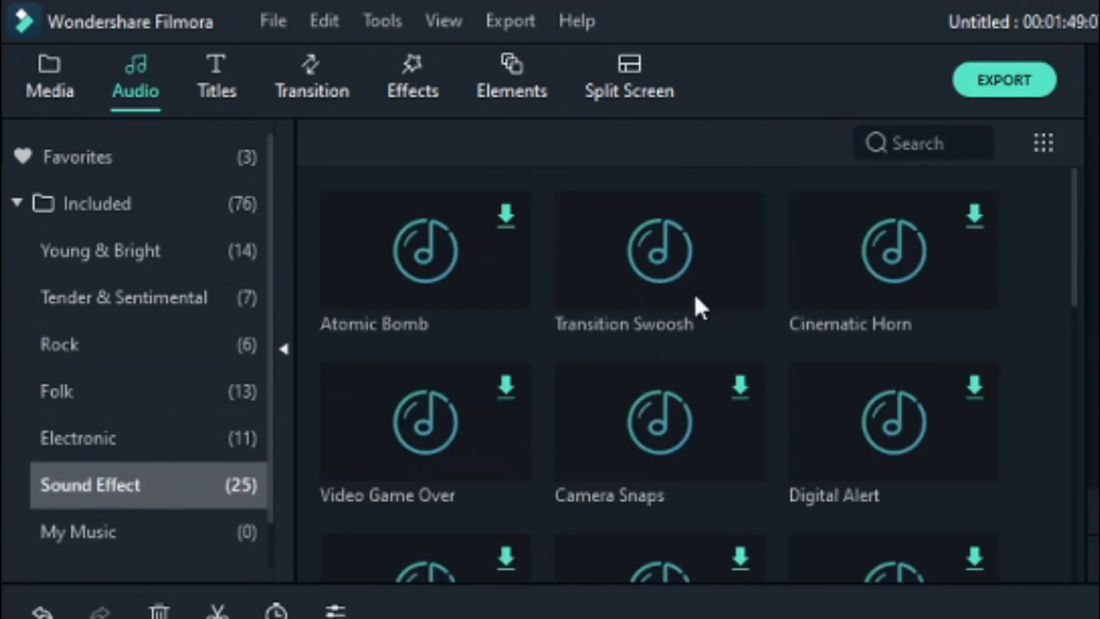
left_click(590, 253)
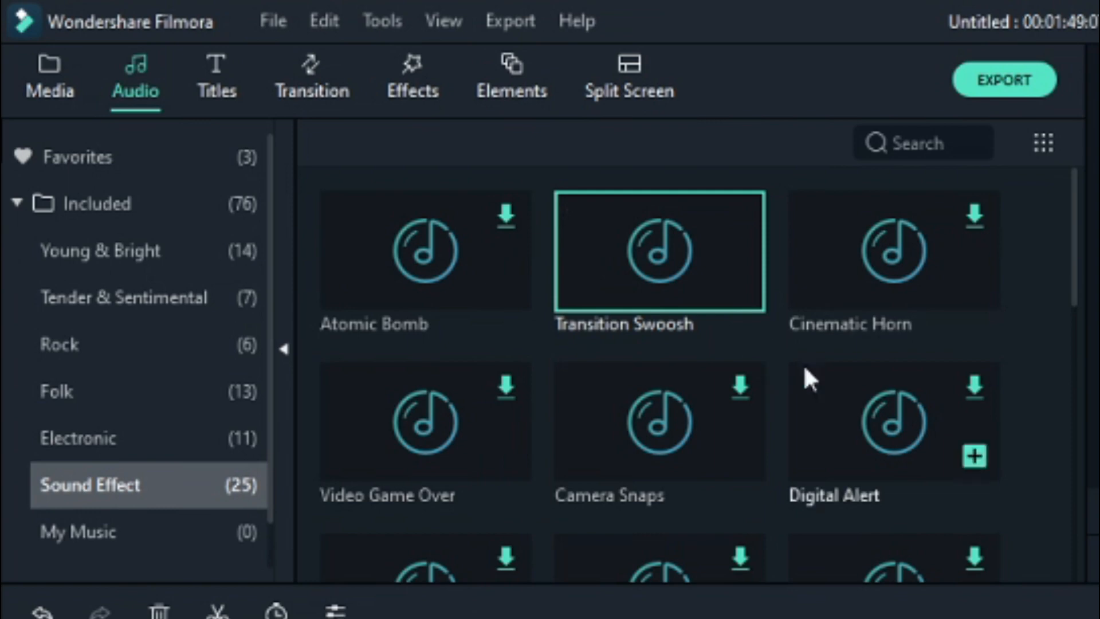
left_click(438, 414)
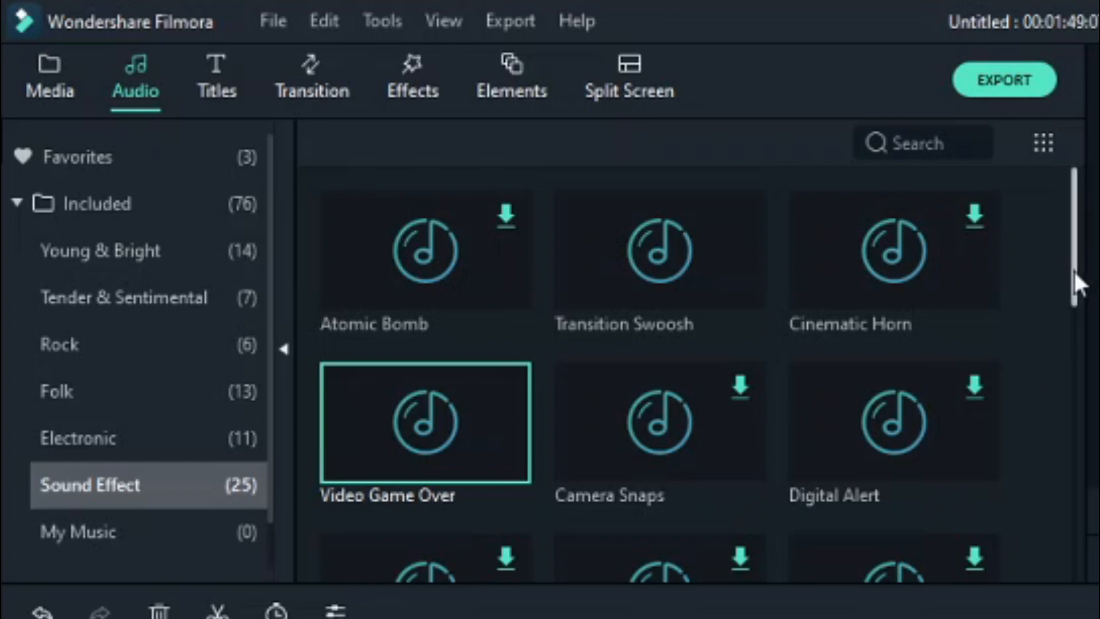
left_click_drag(1074, 269, 1060, 584)
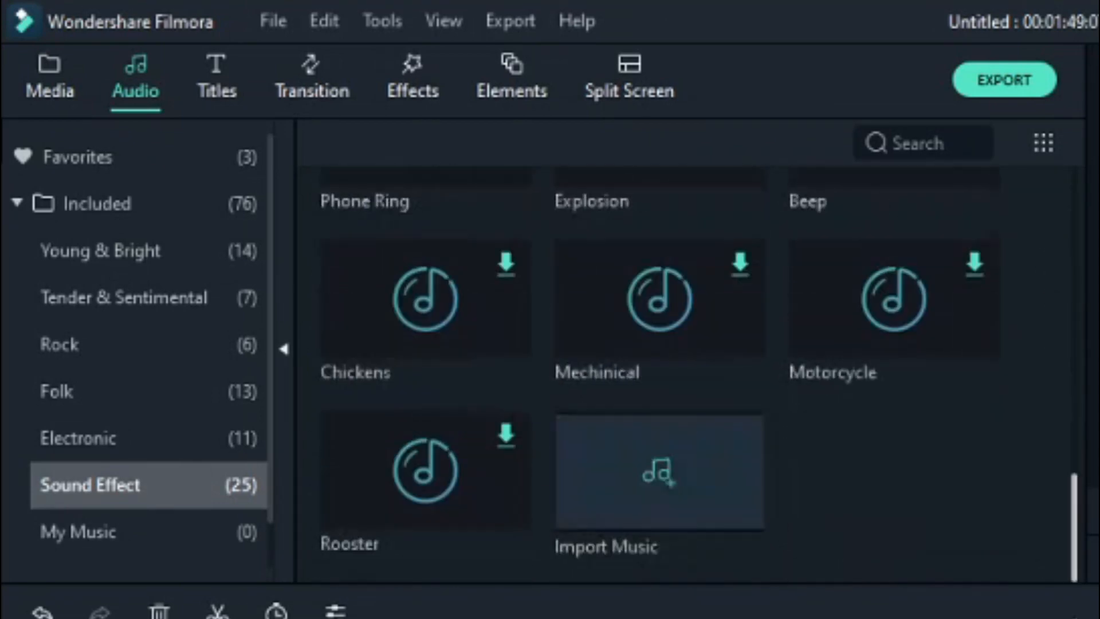
left_click(128, 545)
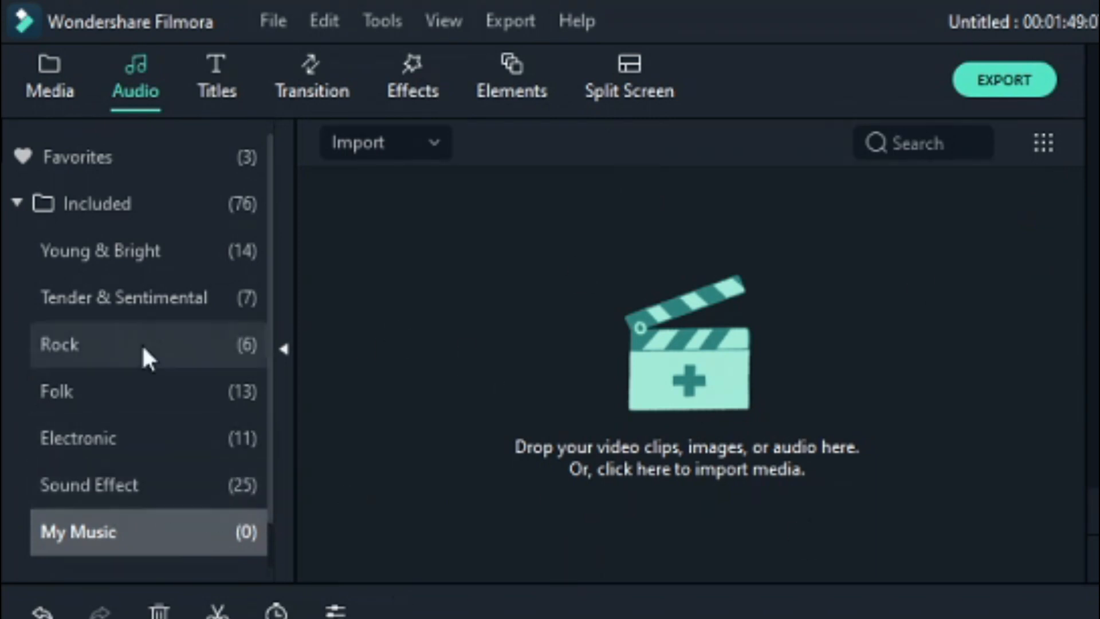
Step: Place the Folk track Little Maps - Out The Blue on a new audio track 2 at the start of the timeline
left_click(144, 379)
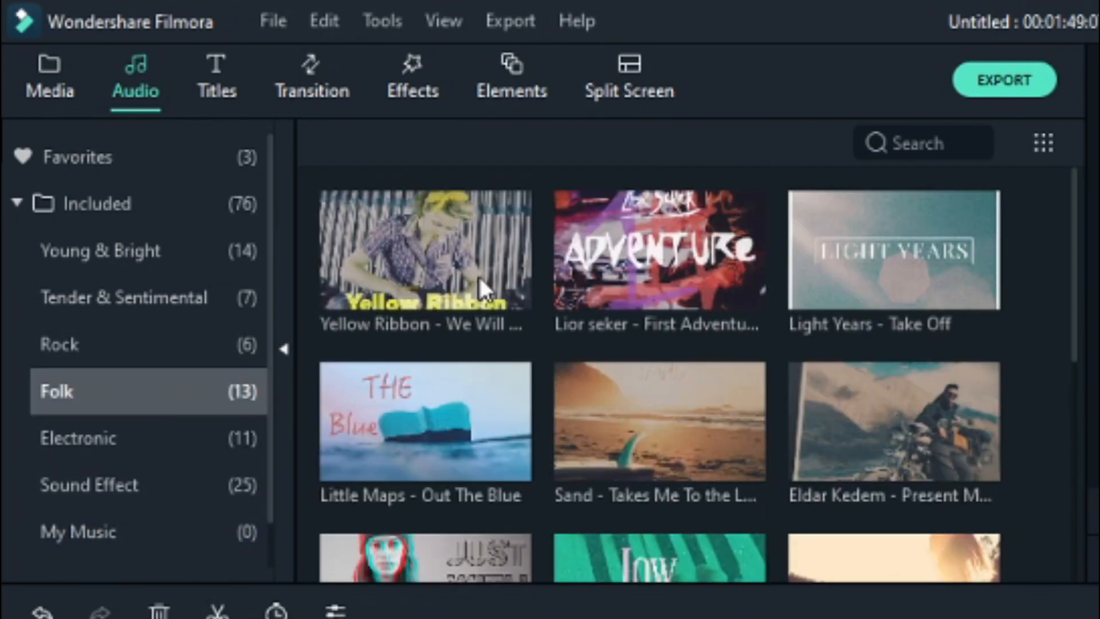
mouse_move(392, 447)
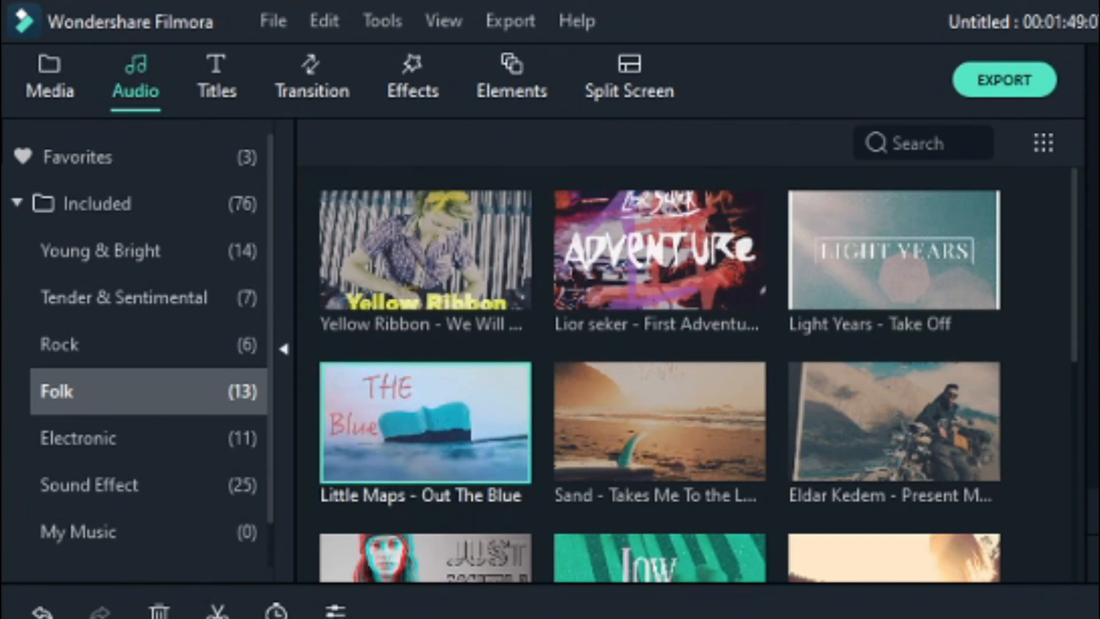
mouse_move(425, 484)
left_click_drag(425, 423, 18, 588)
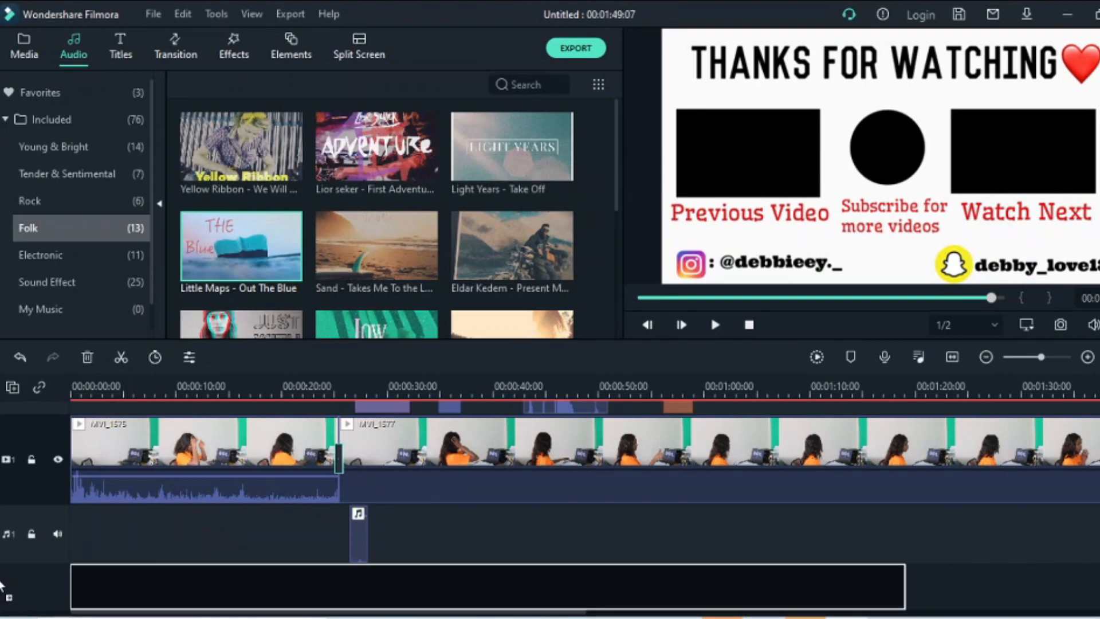
Step: Lower the audio of the MVI_1575 clip to silence and play the opening seconds with the music
double_click(103, 453)
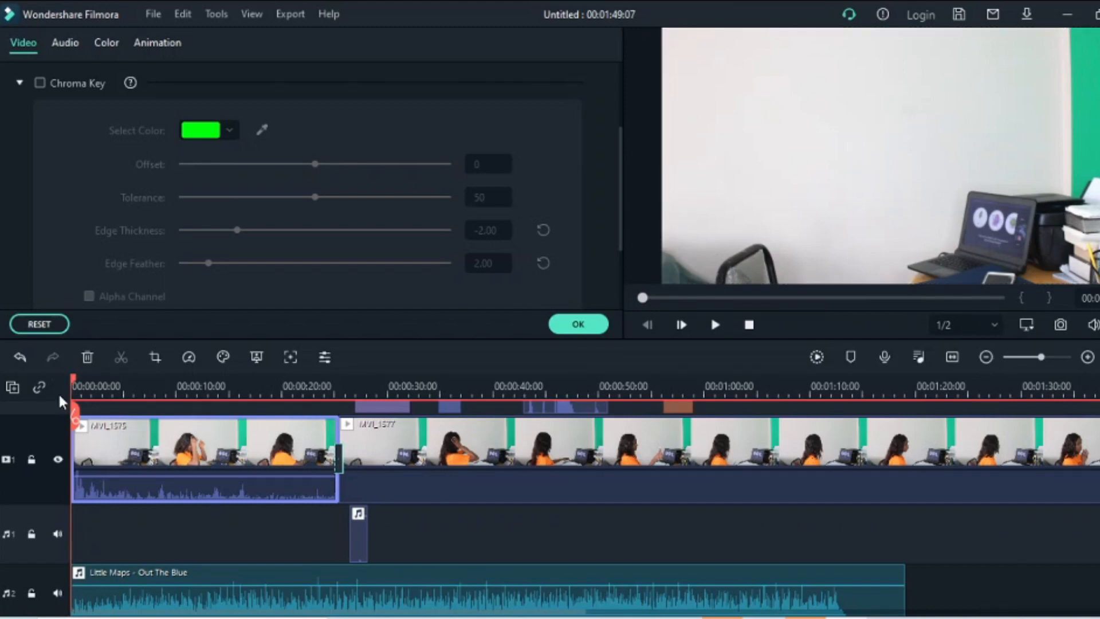
left_click_drag(154, 494, 168, 544)
key("space")
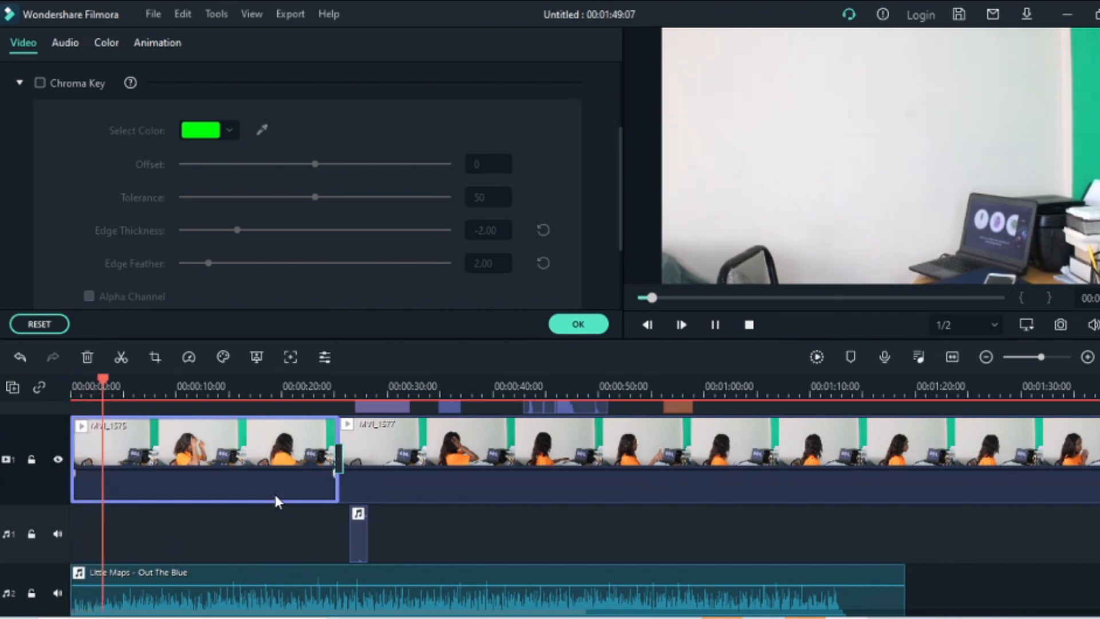
key("space")
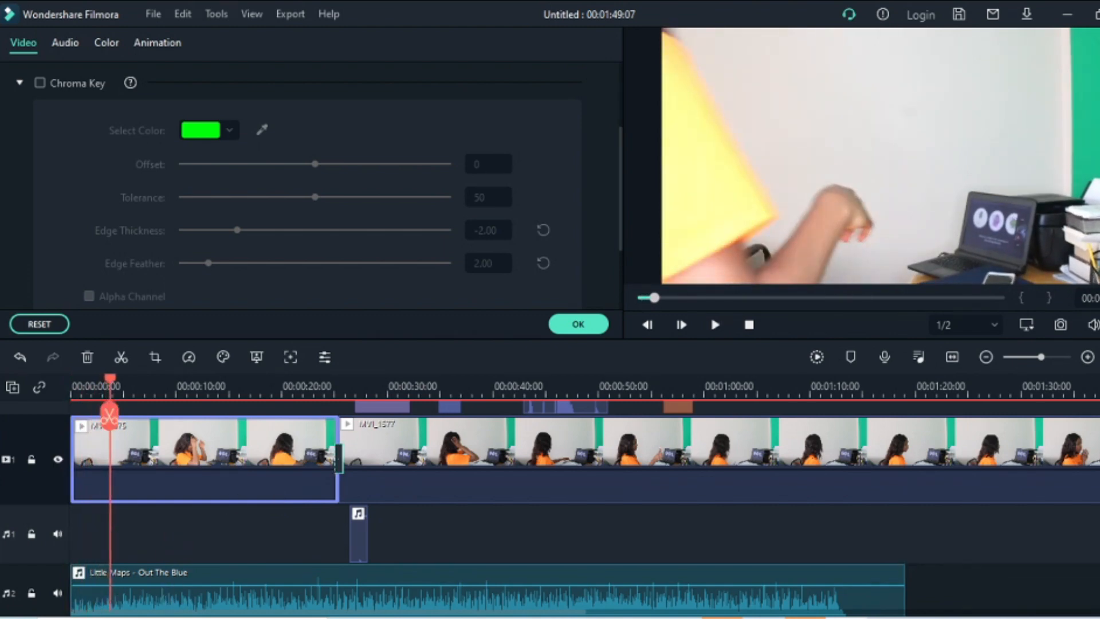
Step: Split Little Maps - Out The Blue at about 9 seconds and delete the part after the cut
scroll(109, 417, "down", 1)
scroll(1020, 516, "down", 1)
left_click_drag(651, 545, 695, 445)
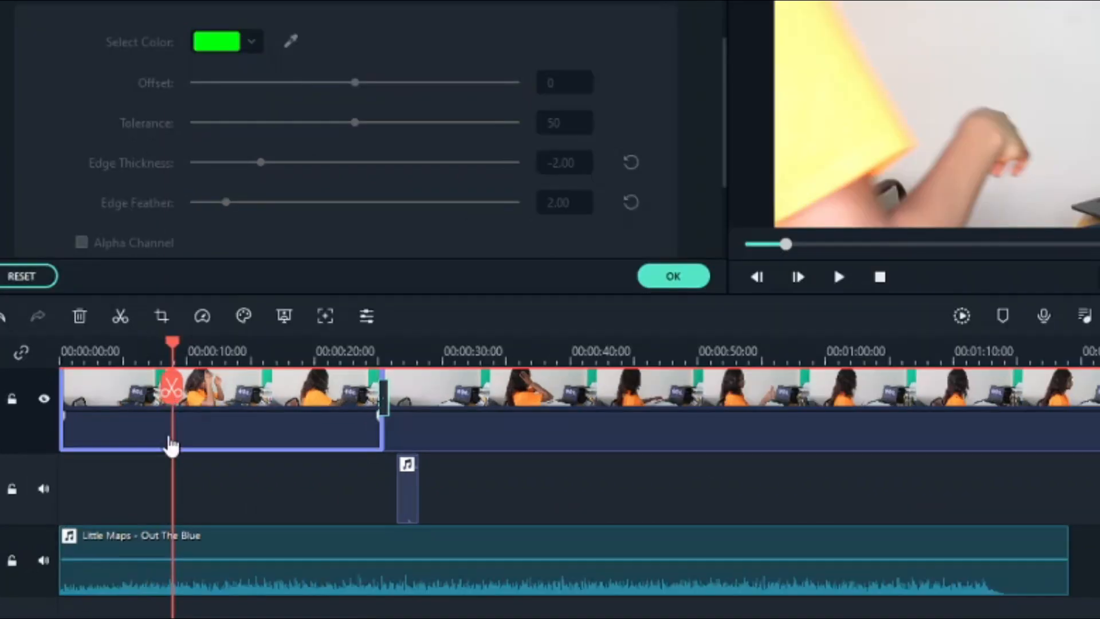
left_click(189, 554)
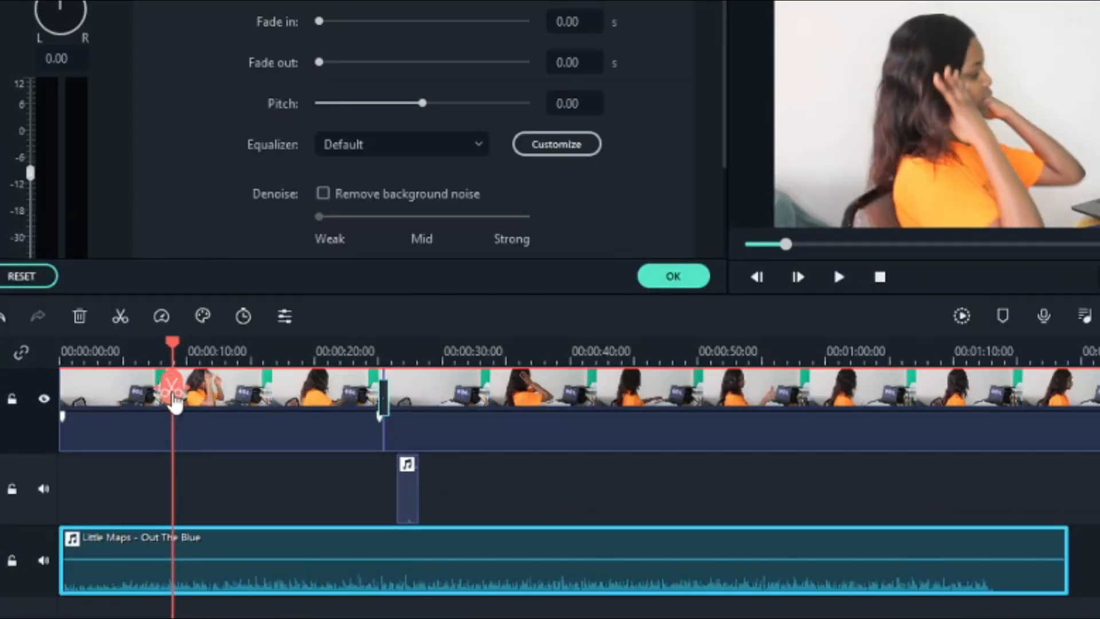
left_click(172, 394)
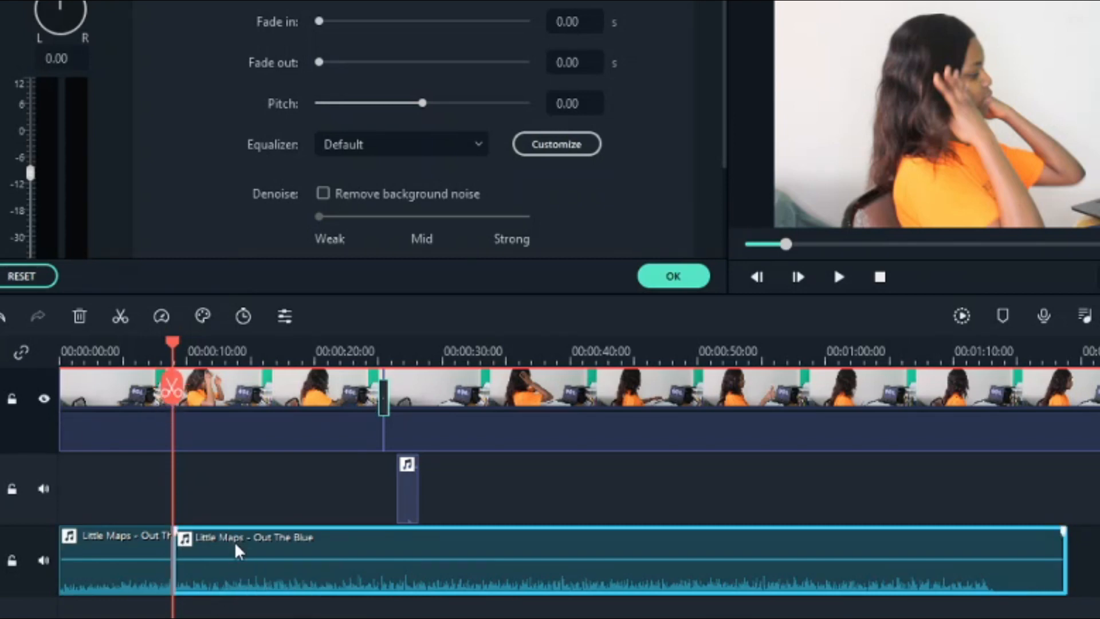
key("Delete")
left_click(673, 277)
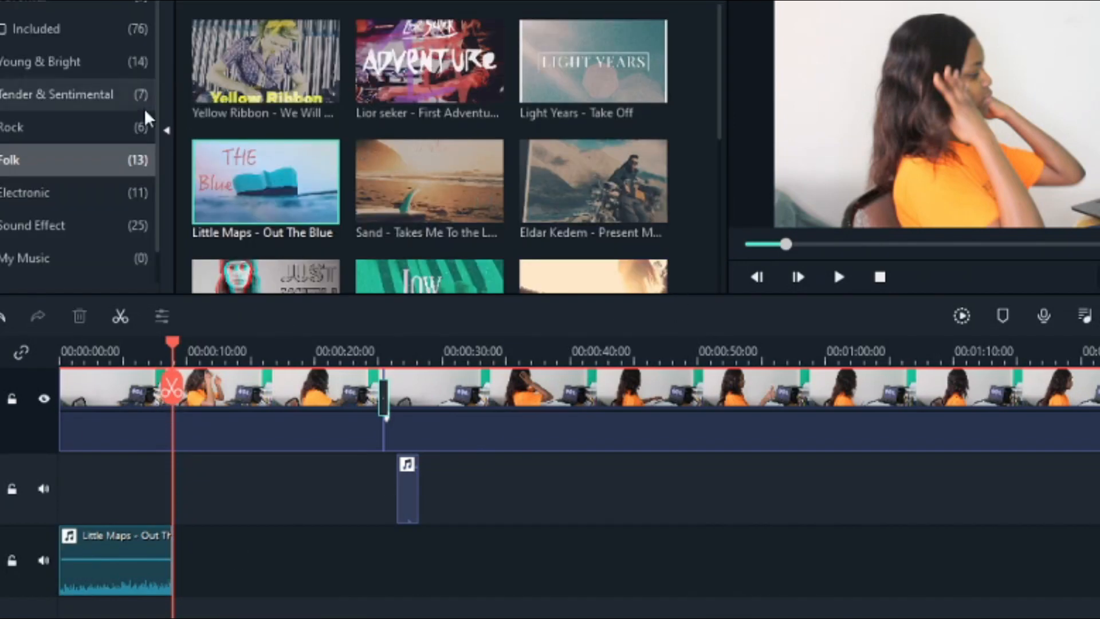
Step: Add Yellow Ribbon - We Will Get There directly after the trimmed Little Maps clip on audio track 2 and play the new music
left_click_drag(252, 69, 180, 554)
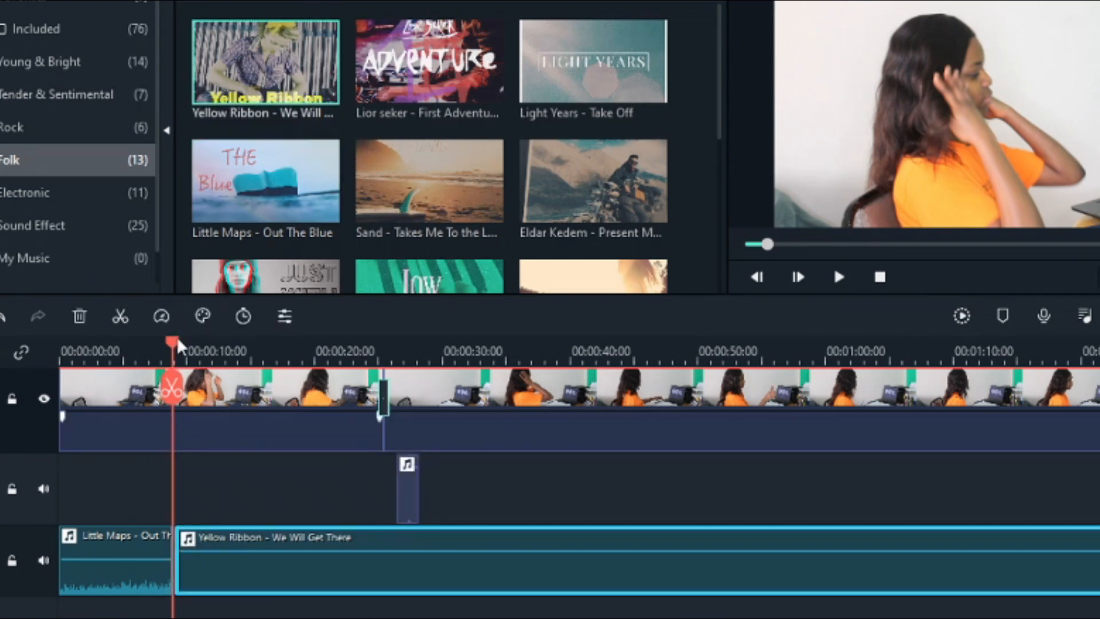
left_click_drag(178, 344, 161, 344)
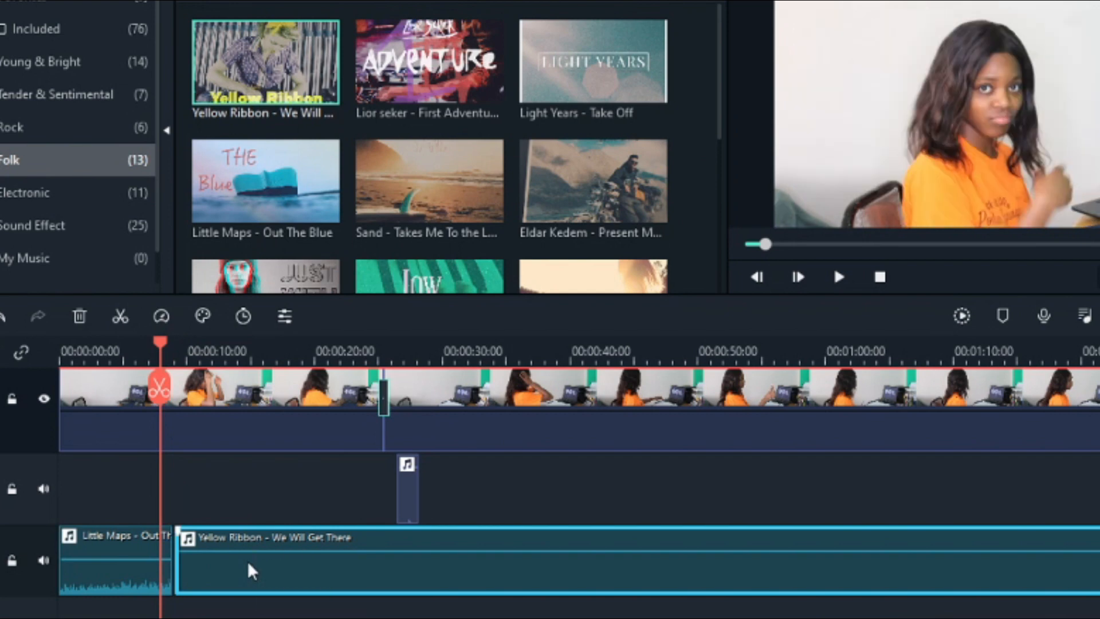
left_click_drag(252, 571, 245, 570)
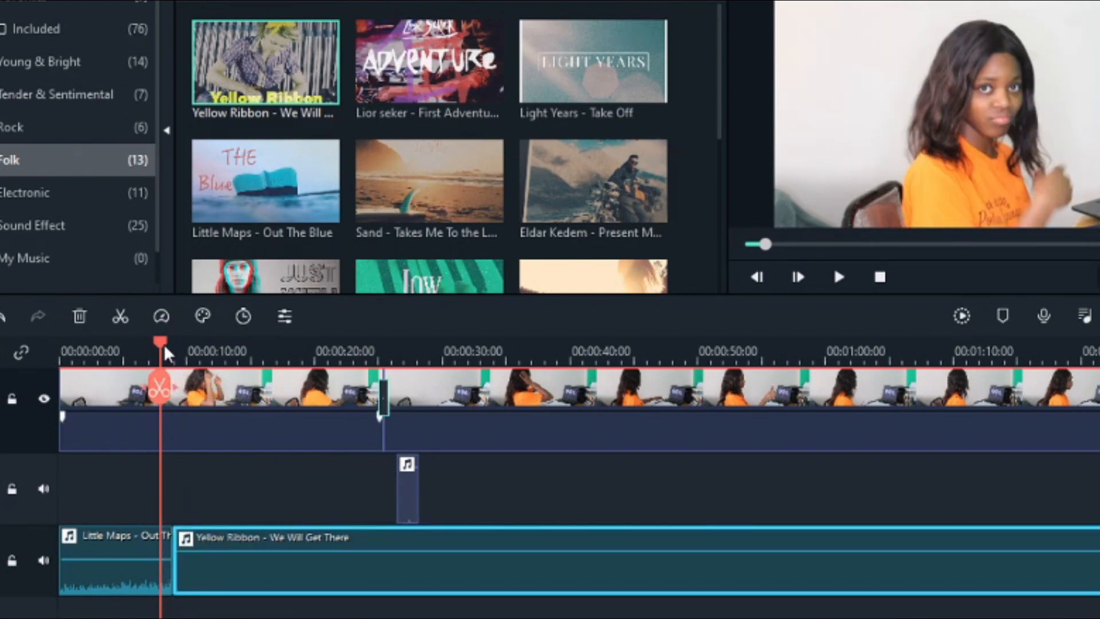
mouse_move(165, 353)
left_mouse_down()
mouse_move(151, 355)
mouse_move(179, 367)
left_mouse_up()
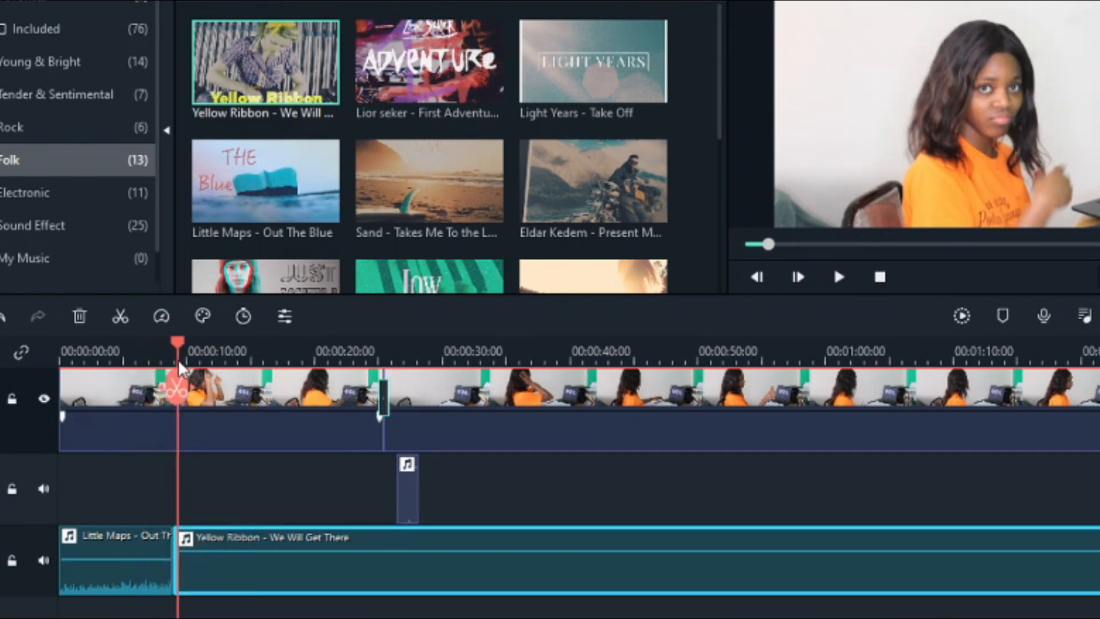
key("space")
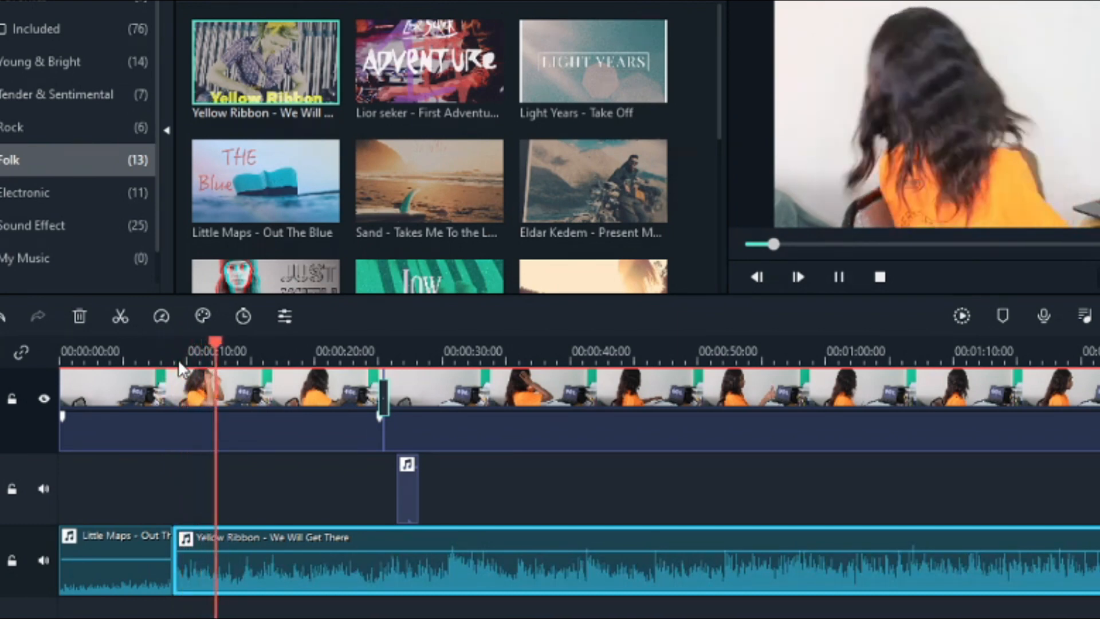
key("space")
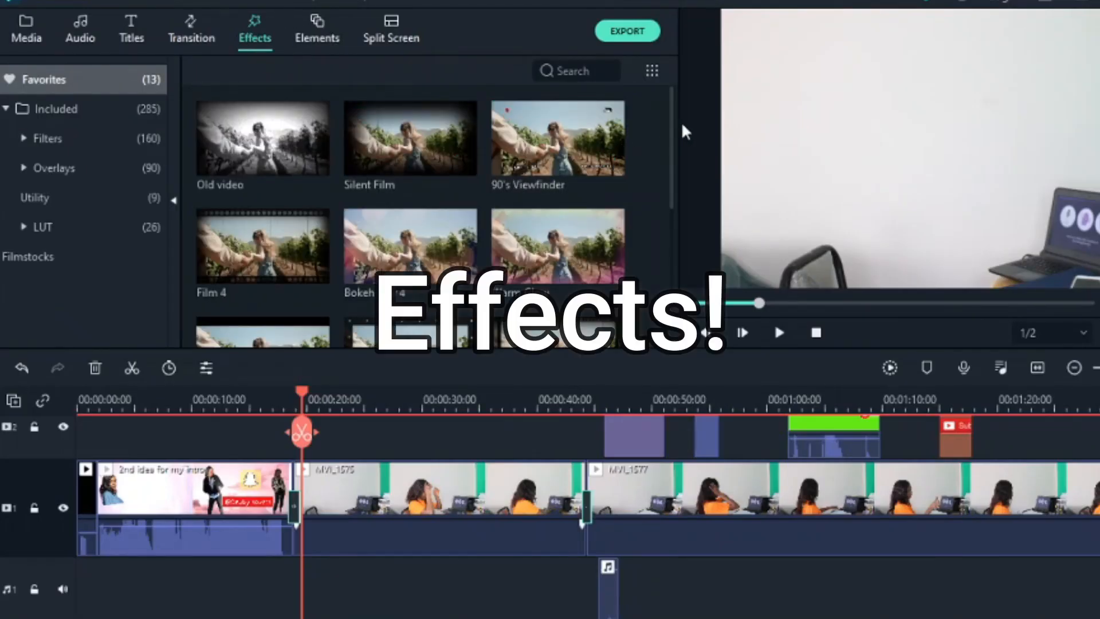
Step: Browse all included effects and preview September, Sunrise and the black-and-white sketch effect below Sunrise
left_click(73, 113)
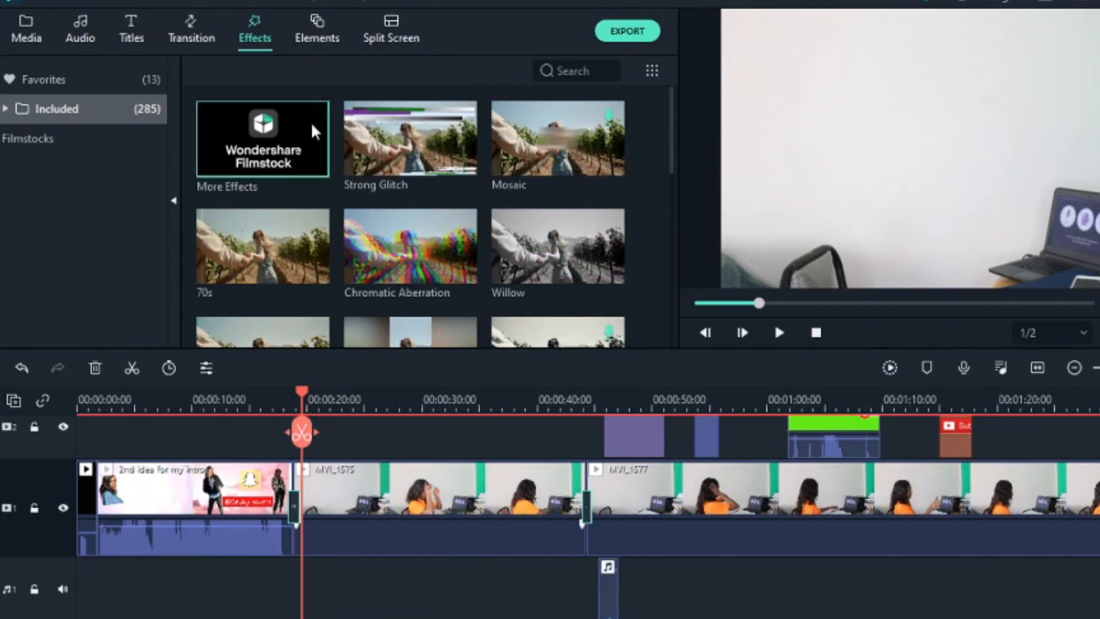
left_click_drag(675, 108, 649, 190)
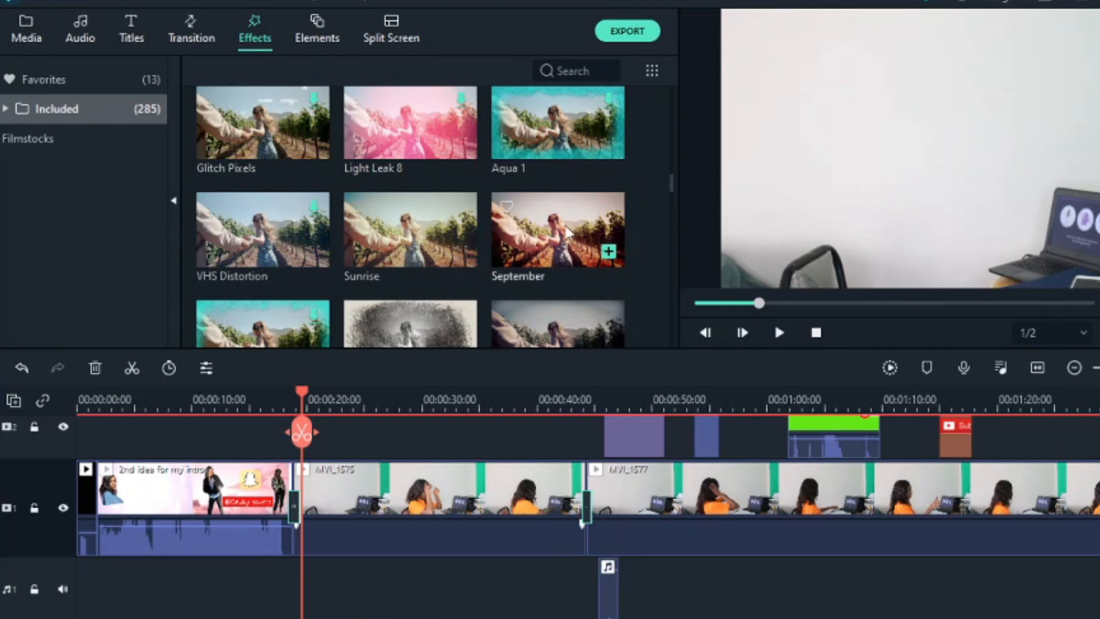
left_click(559, 232)
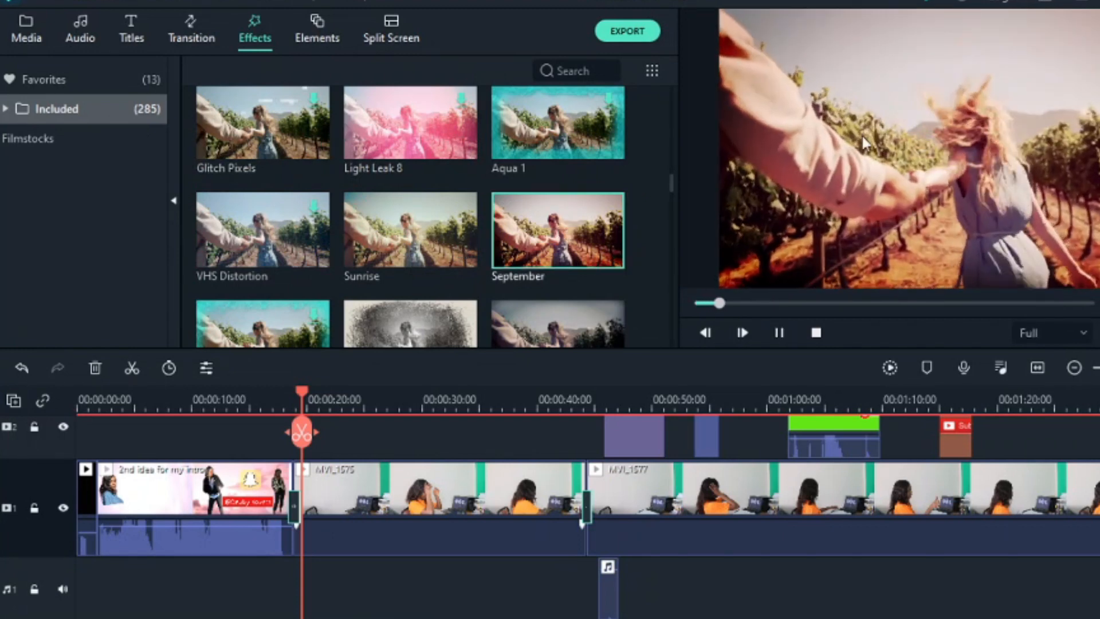
left_click(387, 257)
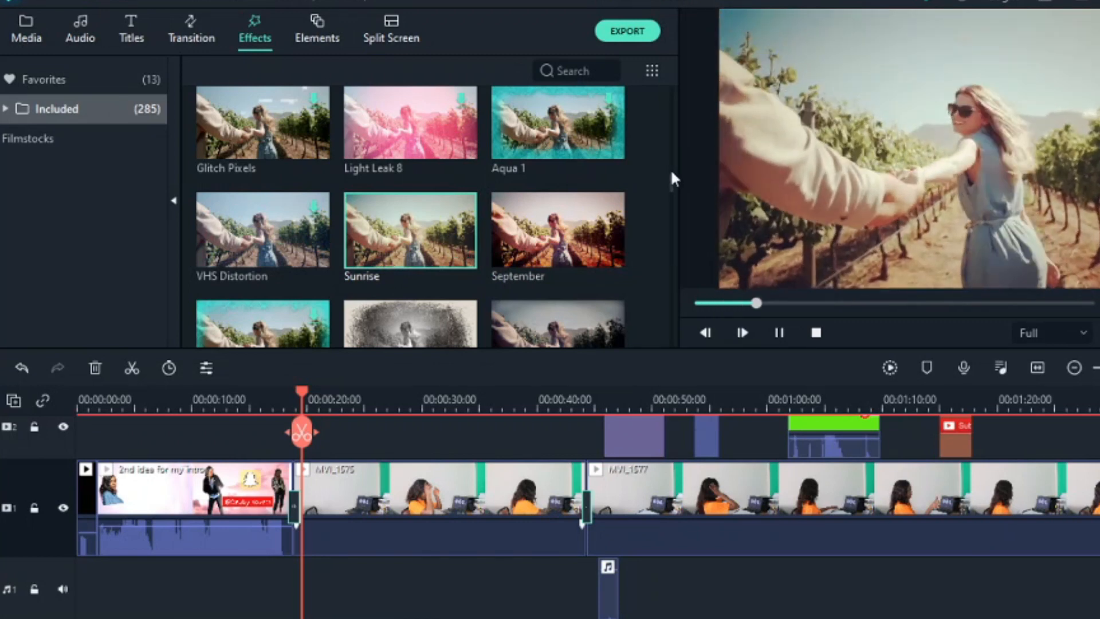
left_click(405, 321)
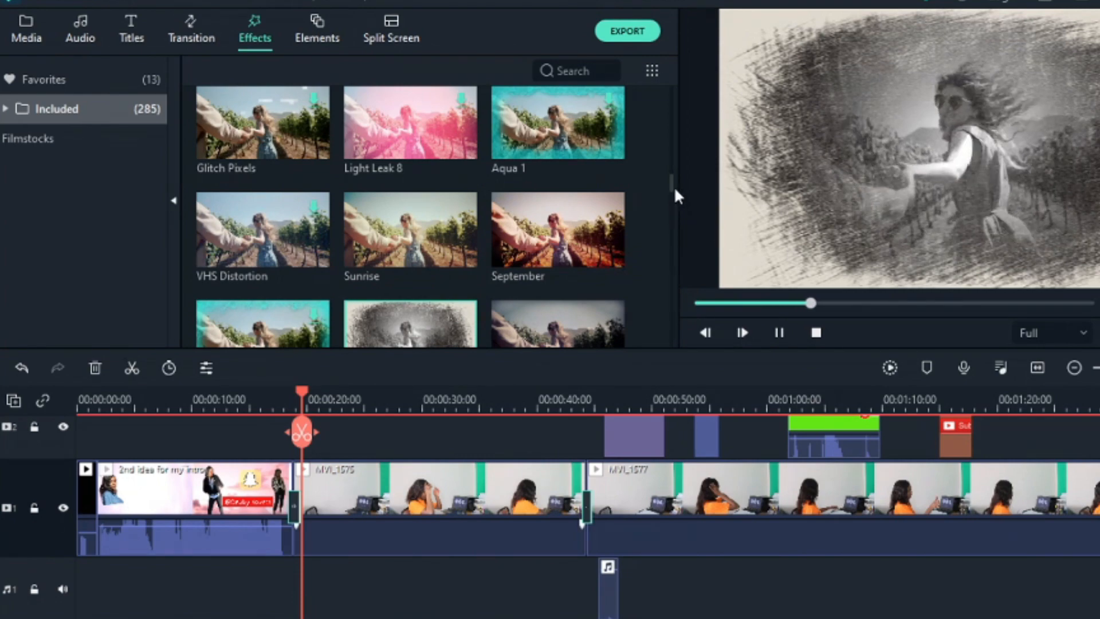
left_click_drag(671, 184, 645, 83)
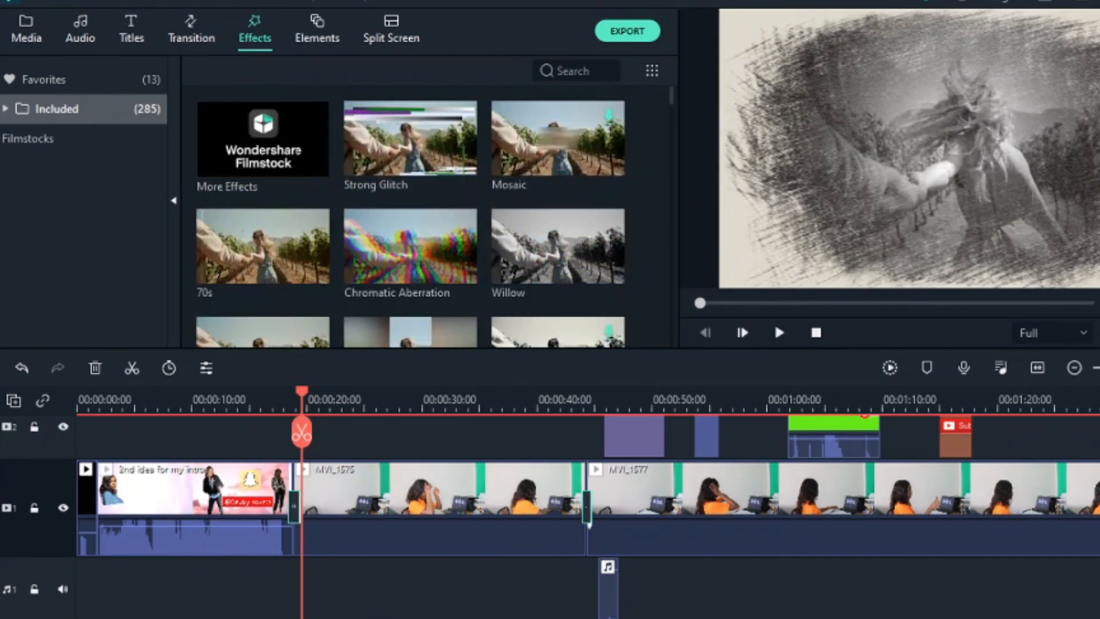
Step: Add the Strong Glitch effect on video track 2 above the start of MVI_1575 and preview it
scroll(589, 522, "up", 3)
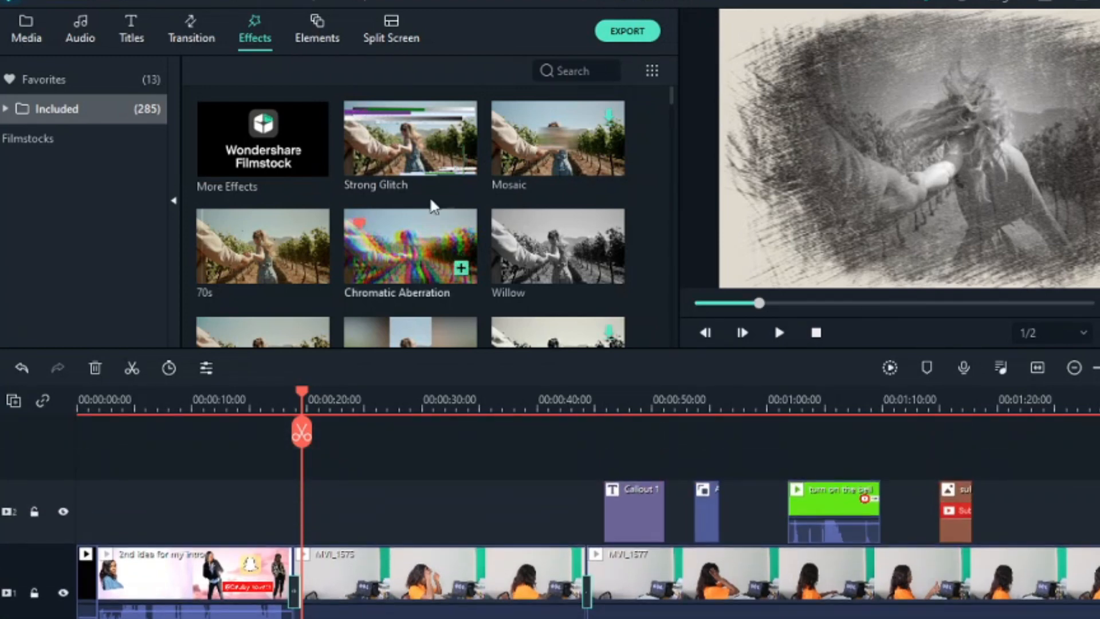
left_click_drag(423, 122, 307, 520)
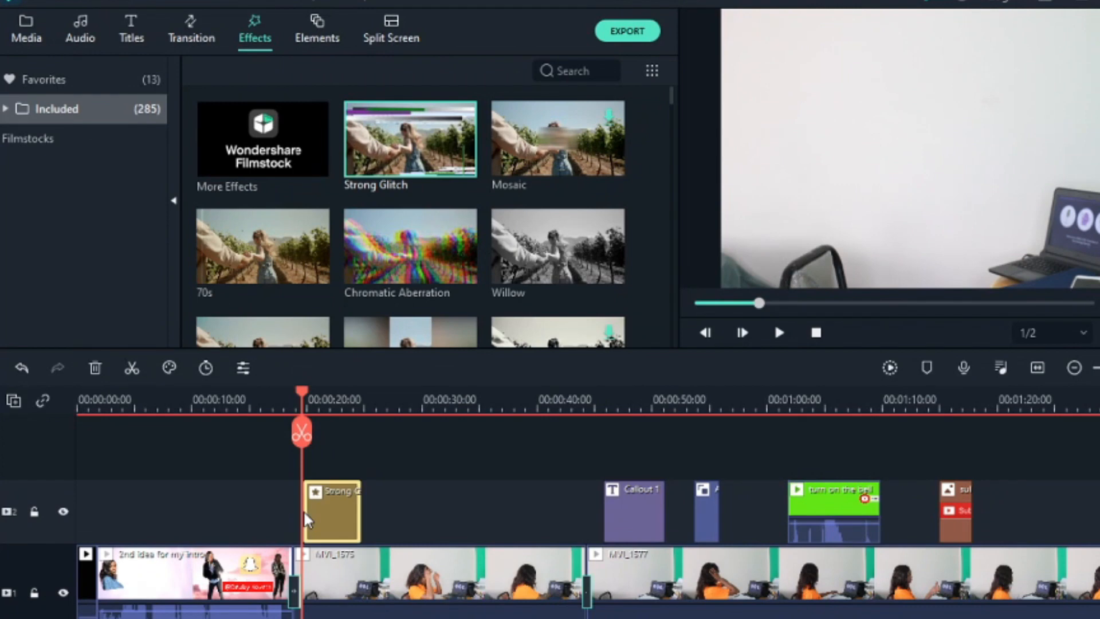
key("space")
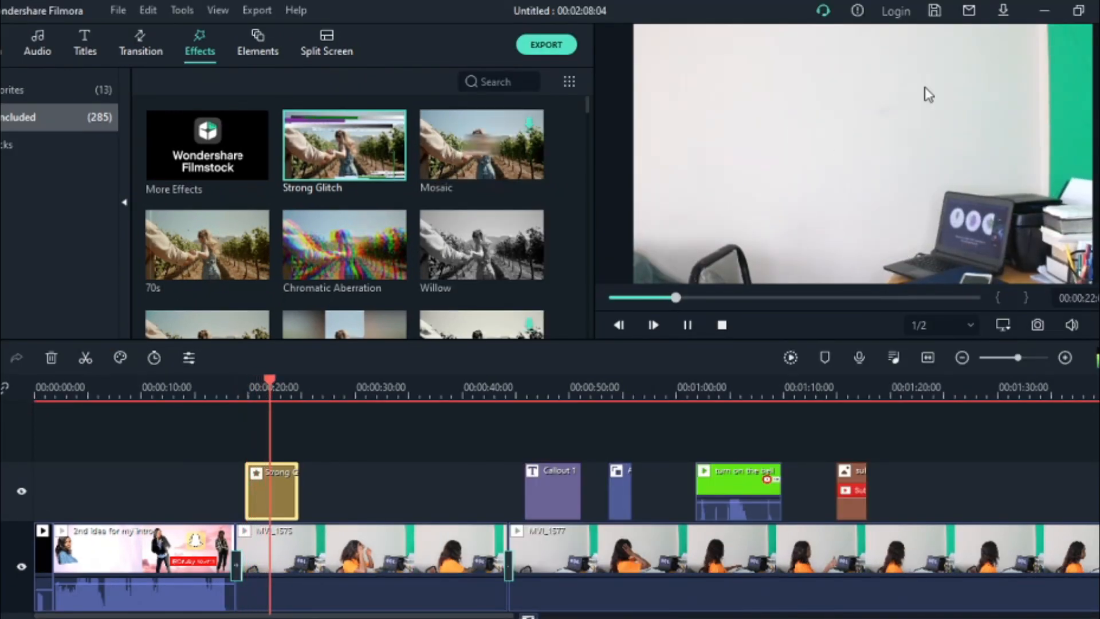
key("space")
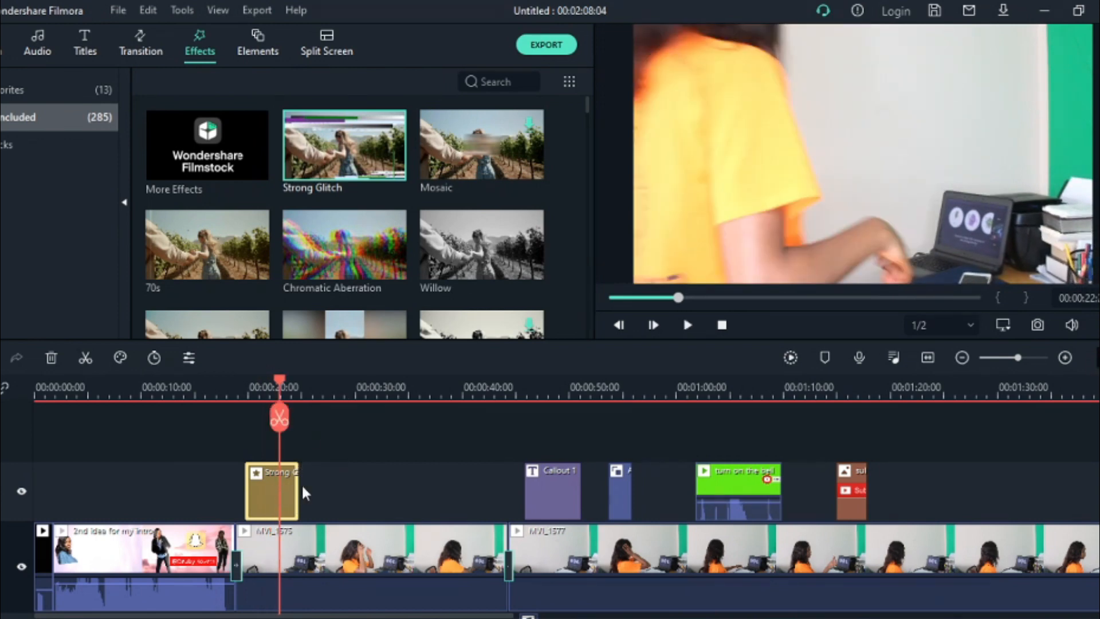
left_click_drag(300, 485, 285, 504)
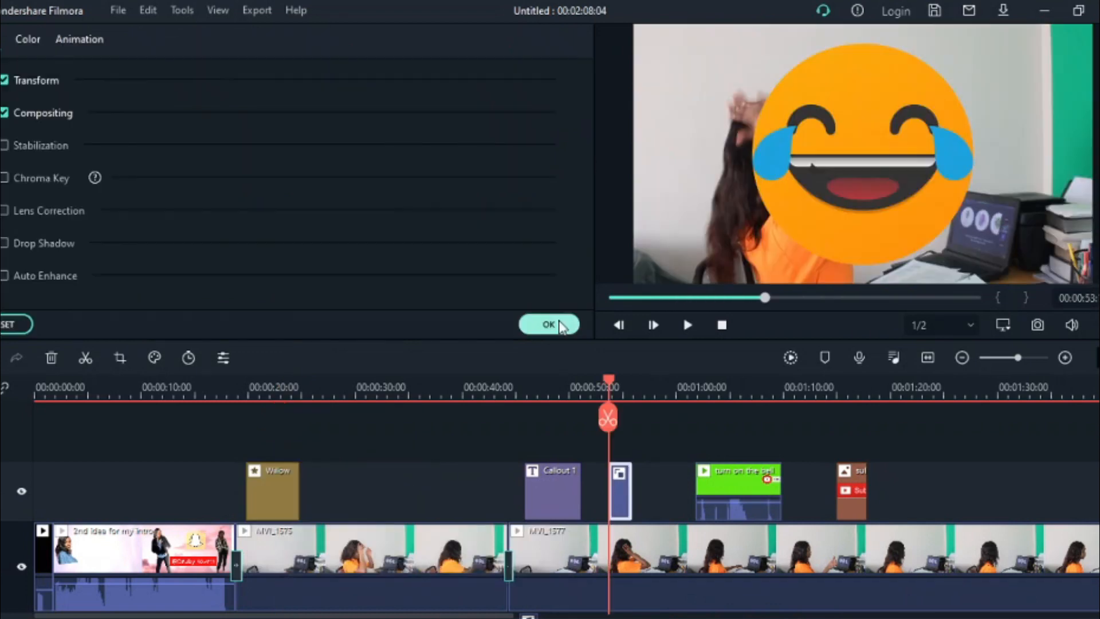
Step: Scale down the laughing emoji overlay at about 53 seconds directly in the preview
left_click(558, 322)
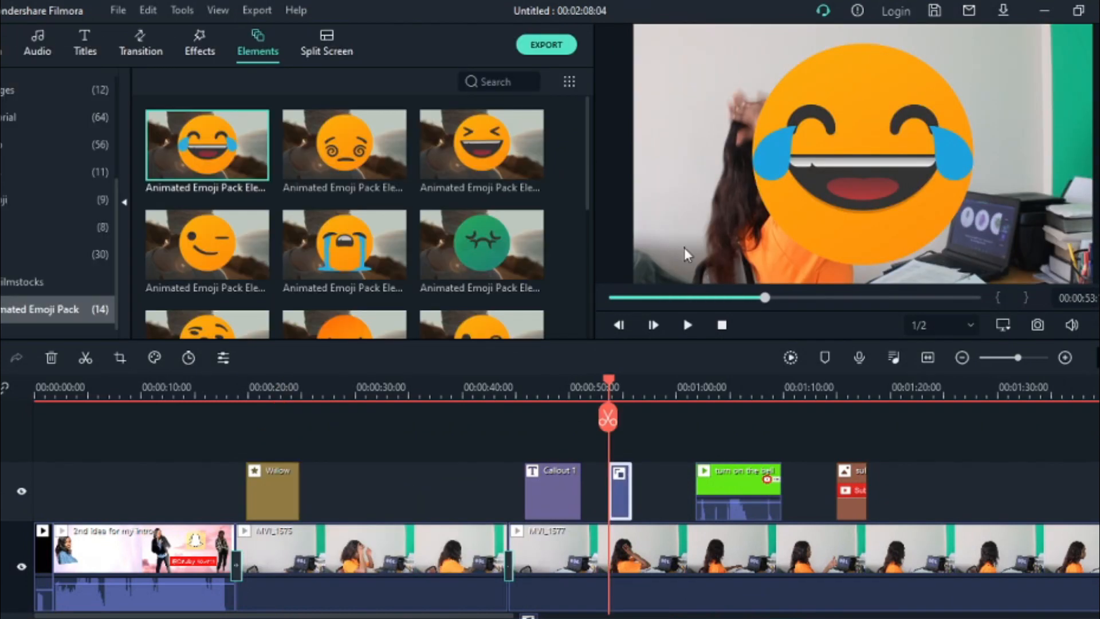
left_click(888, 159)
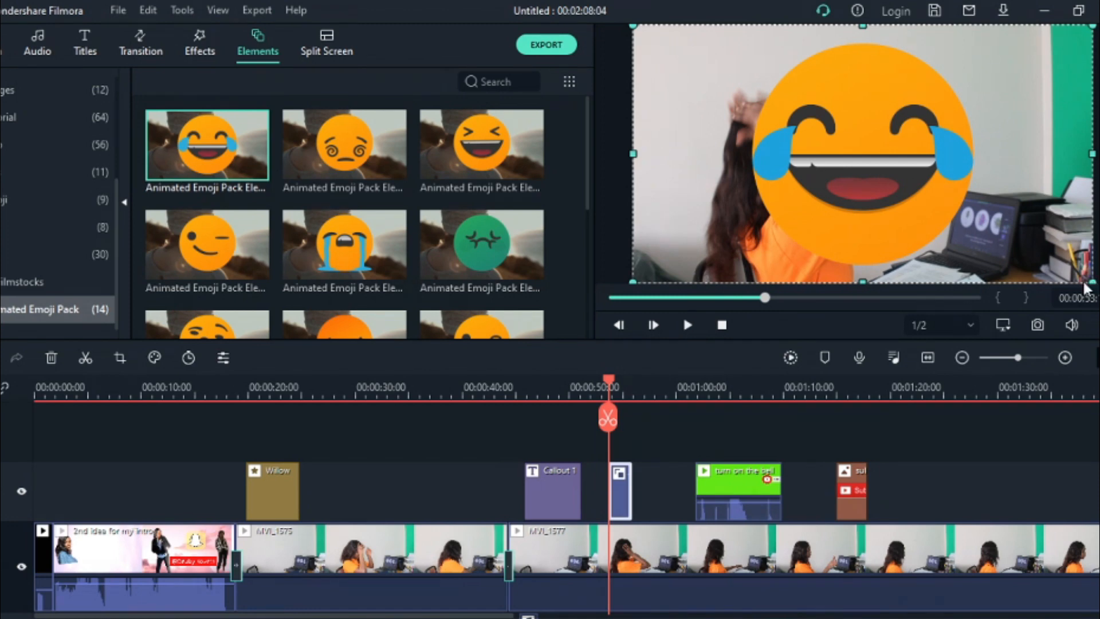
double_click(621, 492)
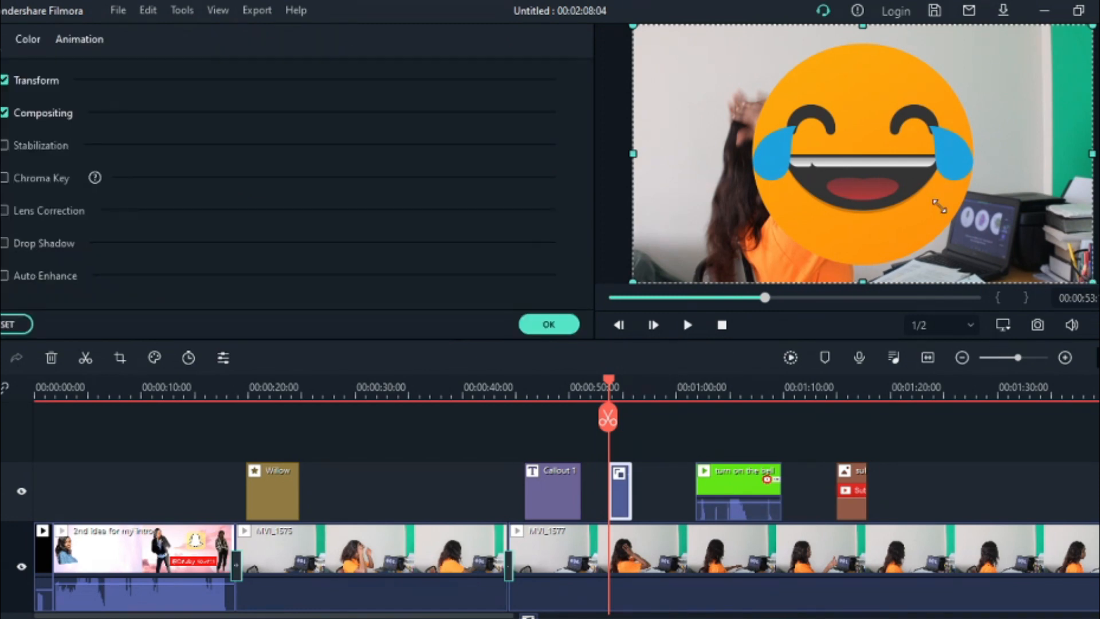
left_click_drag(1093, 281, 967, 241)
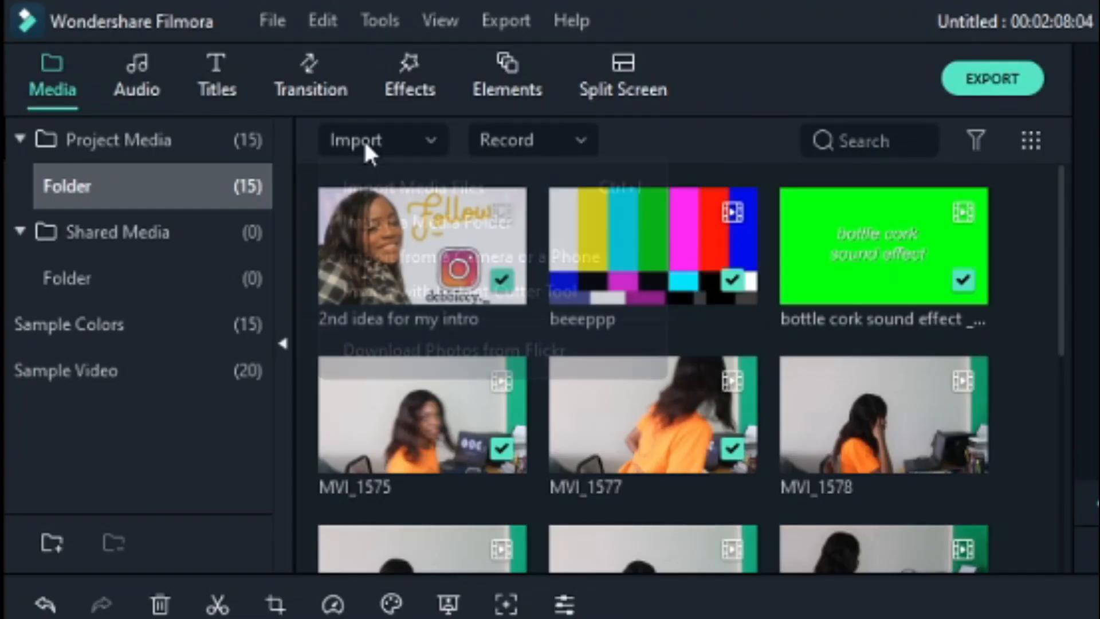
Step: Import the NIGERIAN POPULAR COMEDY SOUND EFFECTS video from the Documents folder into the project media
left_click(364, 140)
left_click(396, 189)
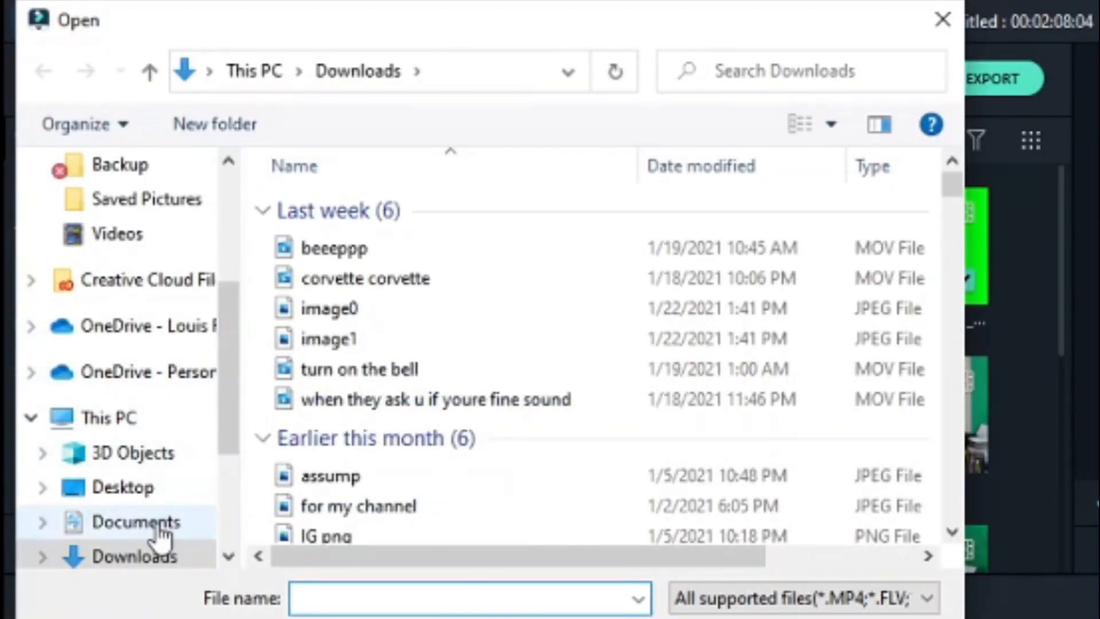
left_click(156, 523)
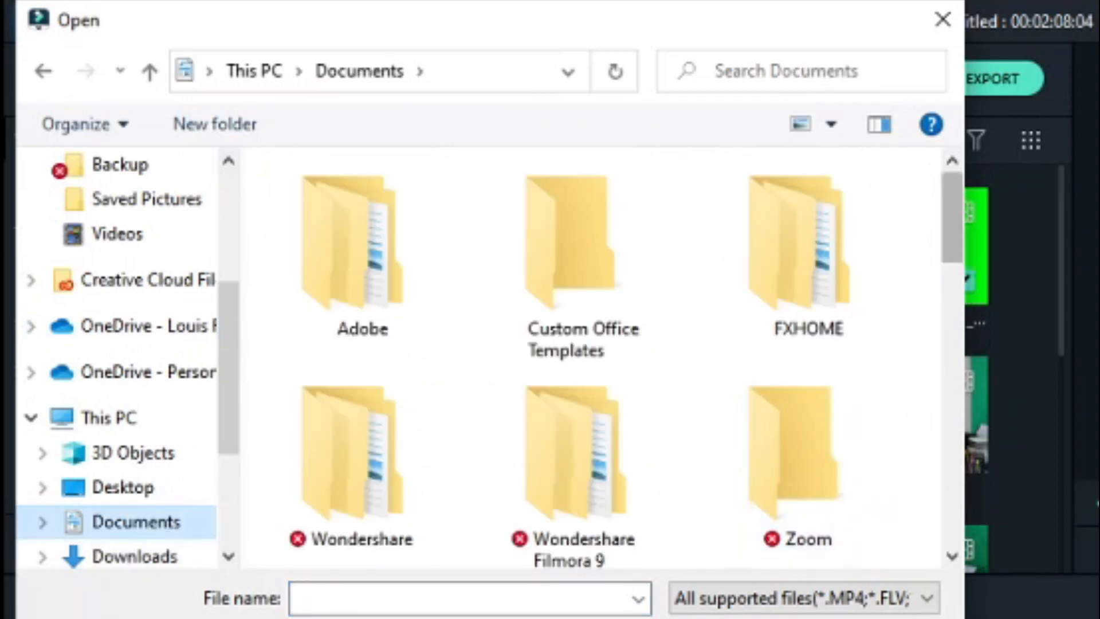
left_click(550, 598)
type("ni")
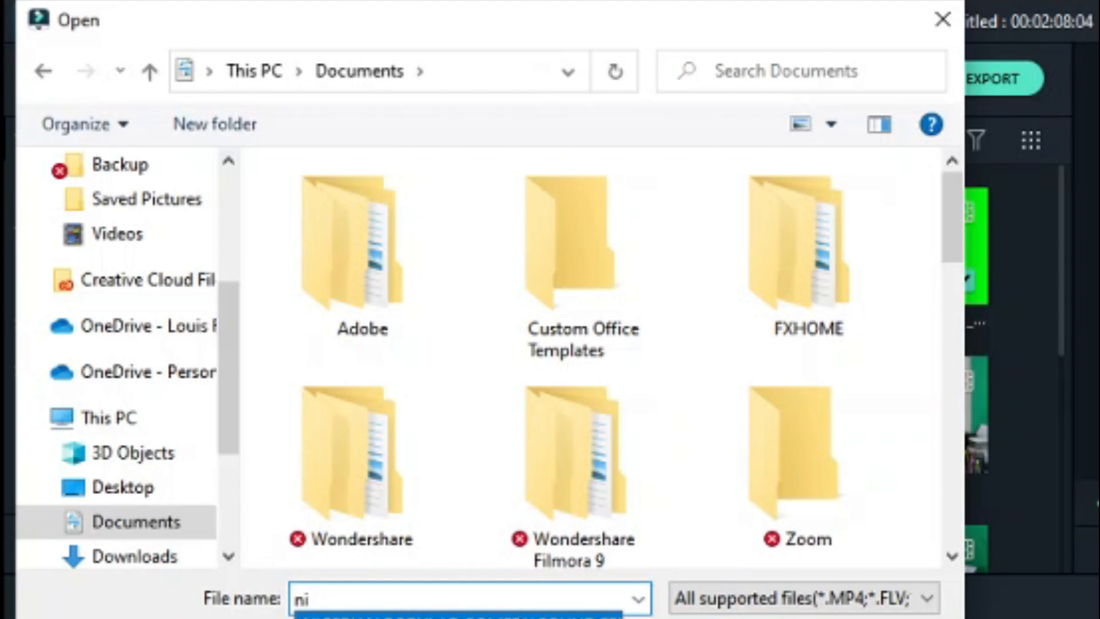
left_click(458, 617)
key("Return")
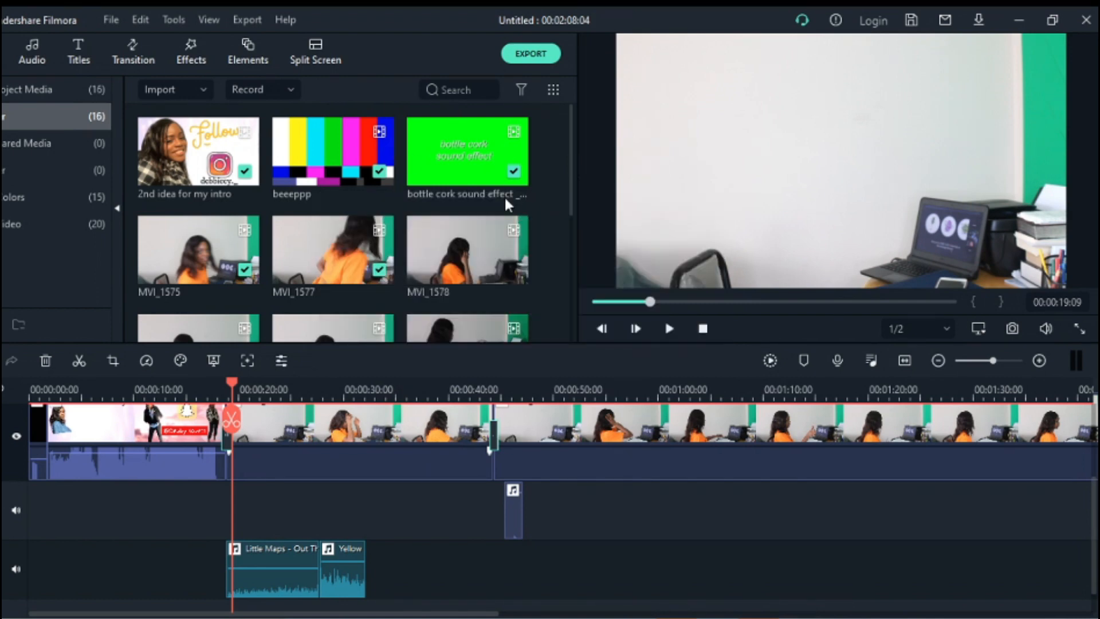
Step: Place the imported comedy sound effects video on video track 2 after the subscribe image, at about 1:21
left_click_drag(571, 139, 555, 313)
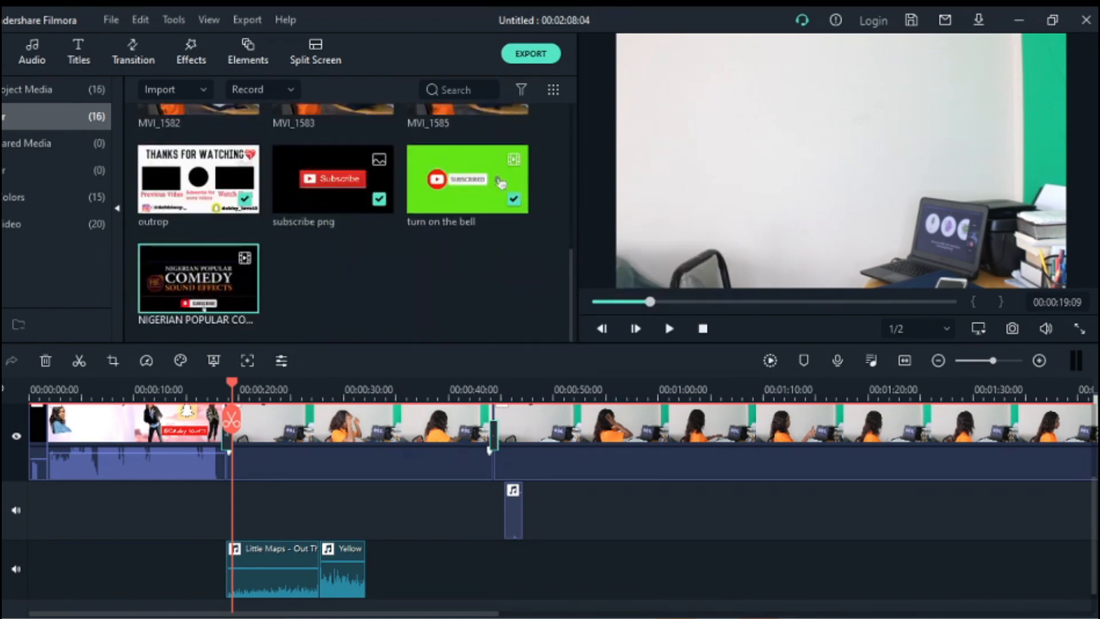
scroll(1071, 436, "up", 3)
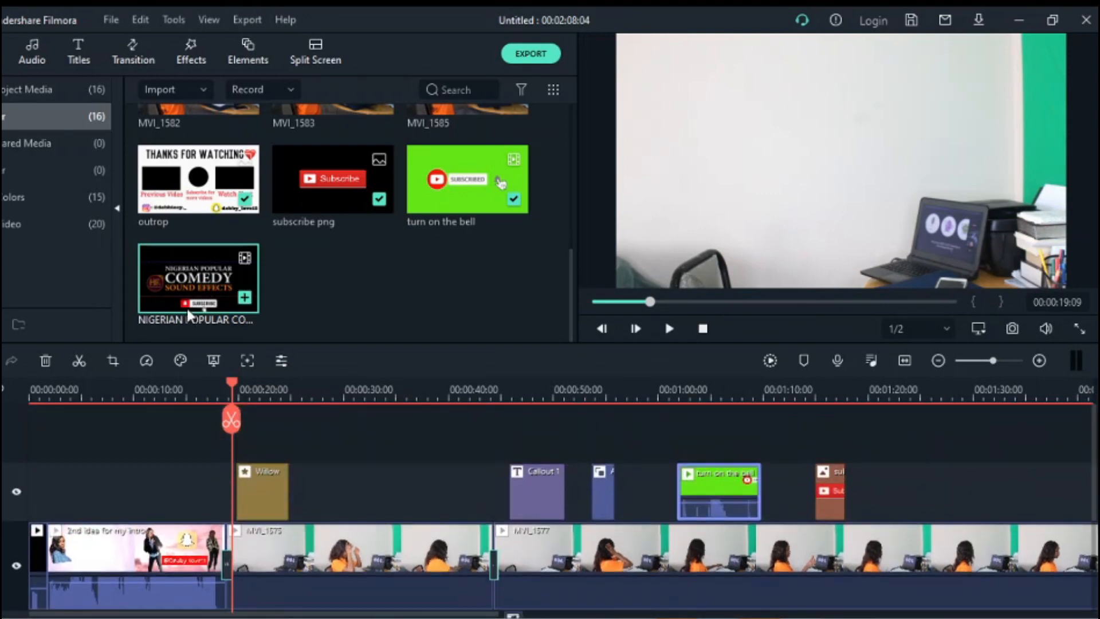
left_click_drag(189, 314, 883, 485)
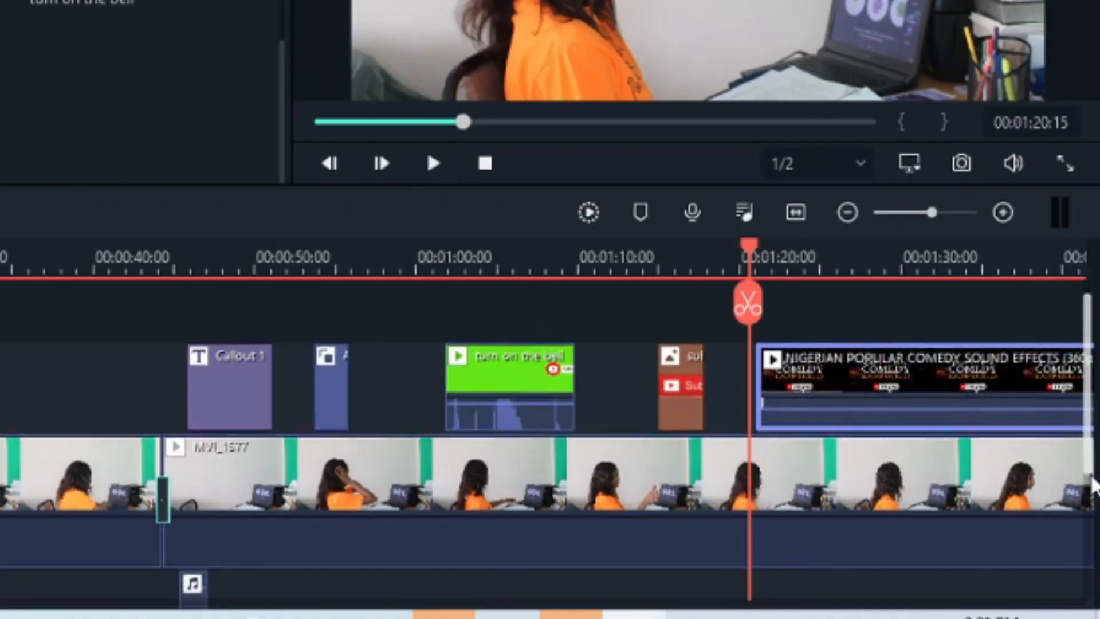
Step: Detach the audio from the comedy sound effects clip and delete its video part from video track 2
left_click_drag(1095, 533, 1095, 537)
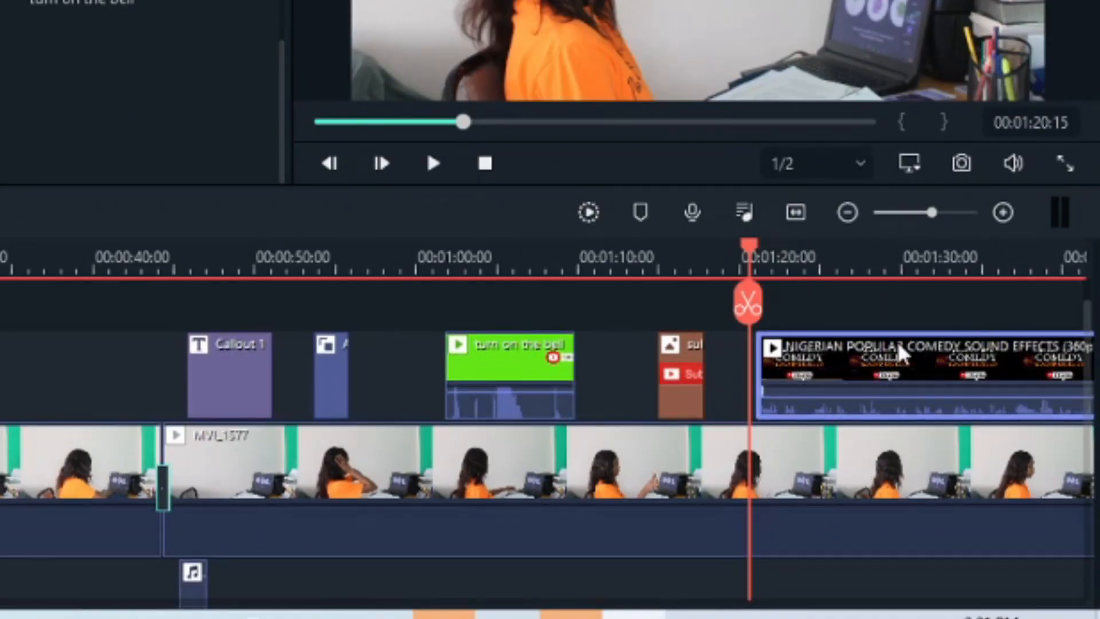
right_click(903, 355)
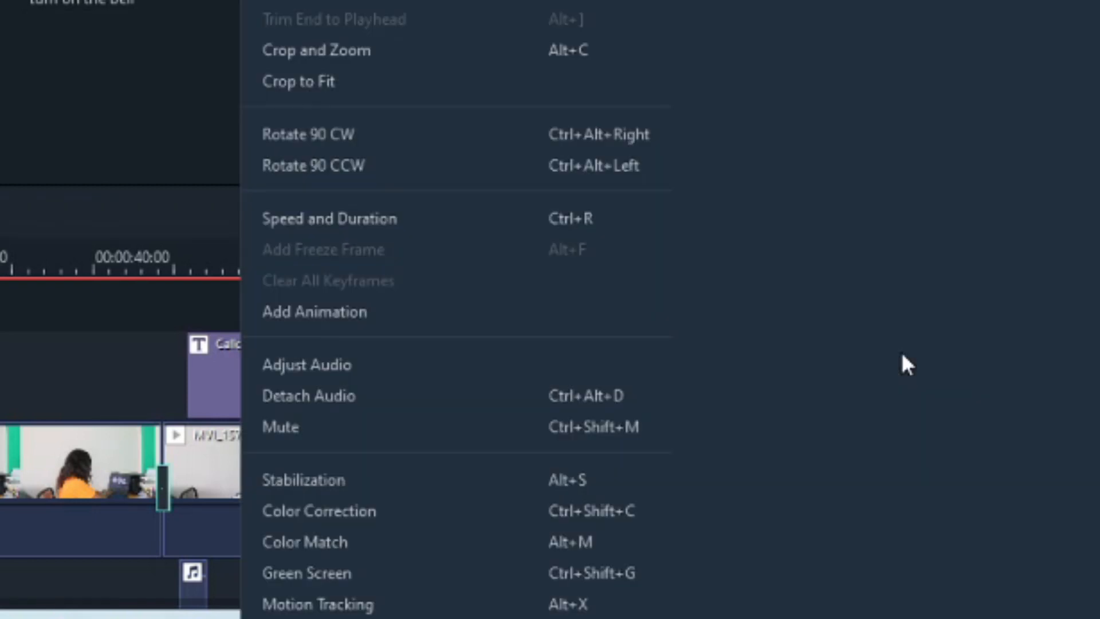
left_click(466, 395)
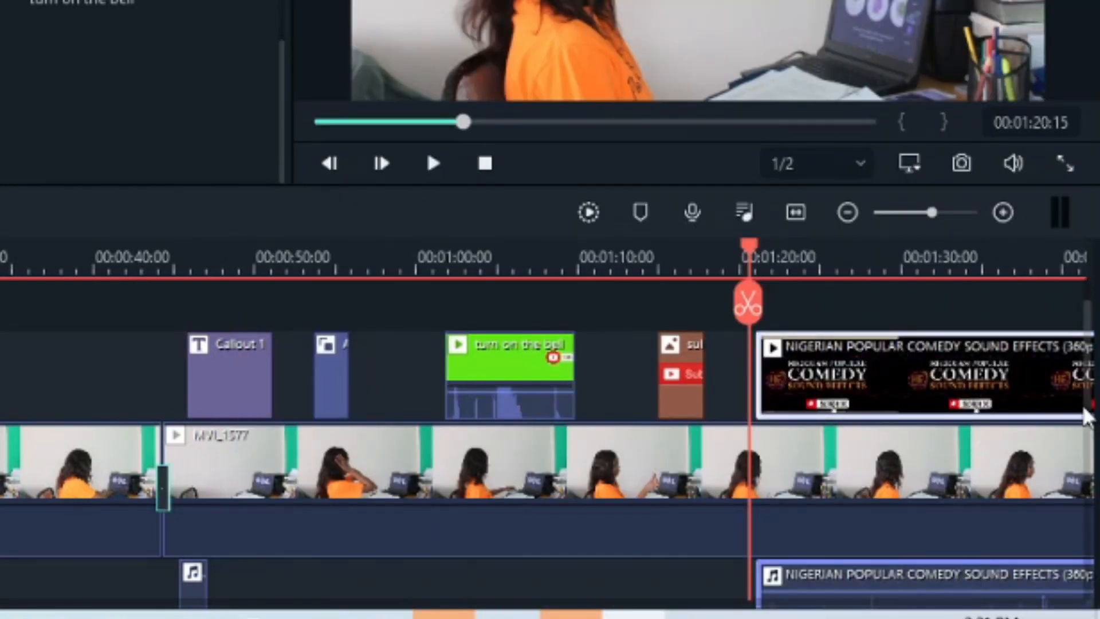
mouse_move(1088, 402)
left_mouse_down()
mouse_move(1088, 470)
mouse_move(1089, 411)
left_mouse_up()
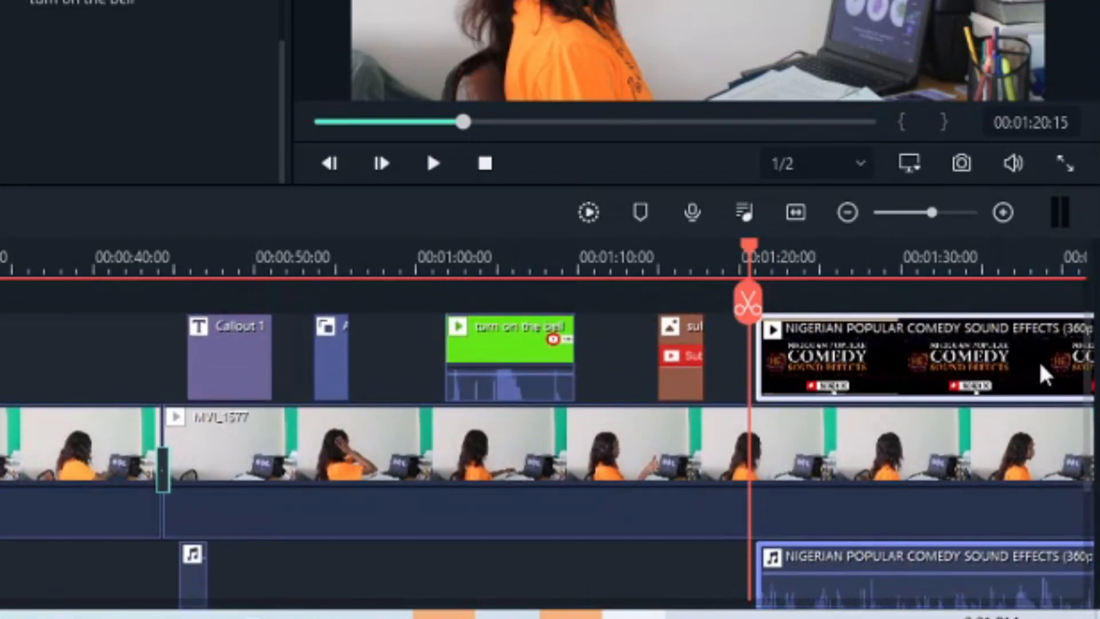
key("space")
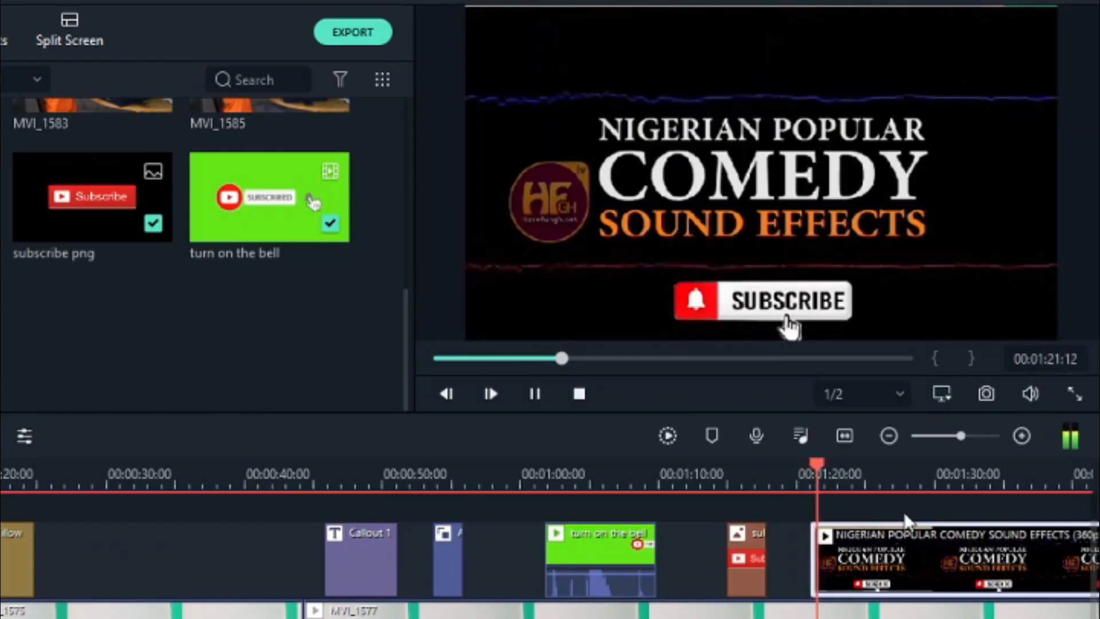
key("space")
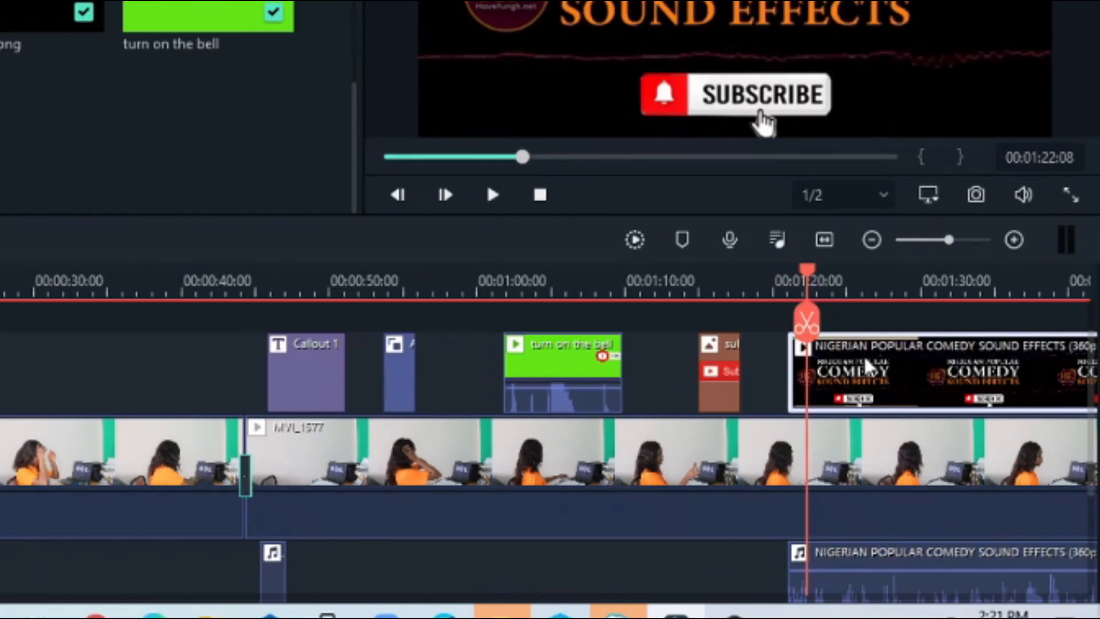
key("Delete")
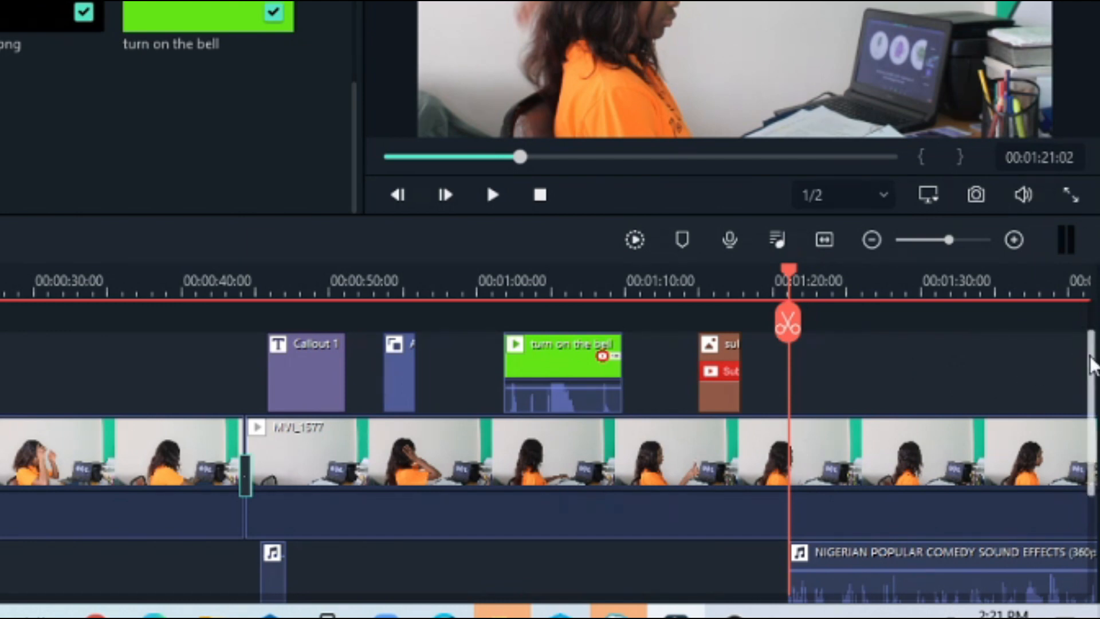
Step: Trim the detached comedy sound effects audio to end at about 1:25 and play back the kept part
scroll(1092, 361, "down", 1)
left_click_drag(789, 277, 784, 291)
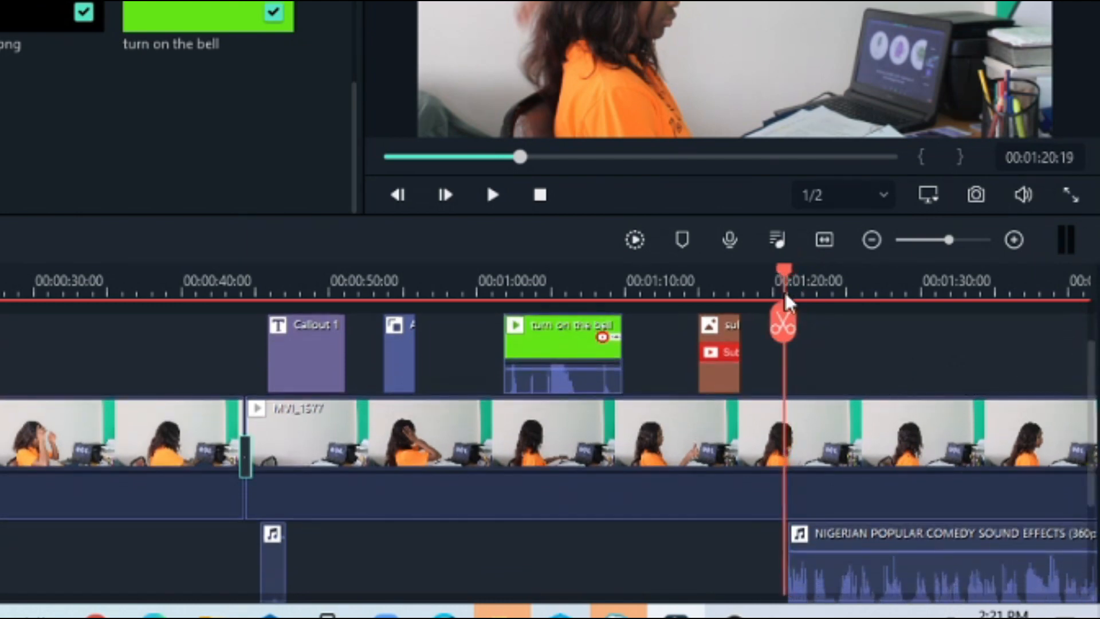
left_click(871, 561)
key("space")
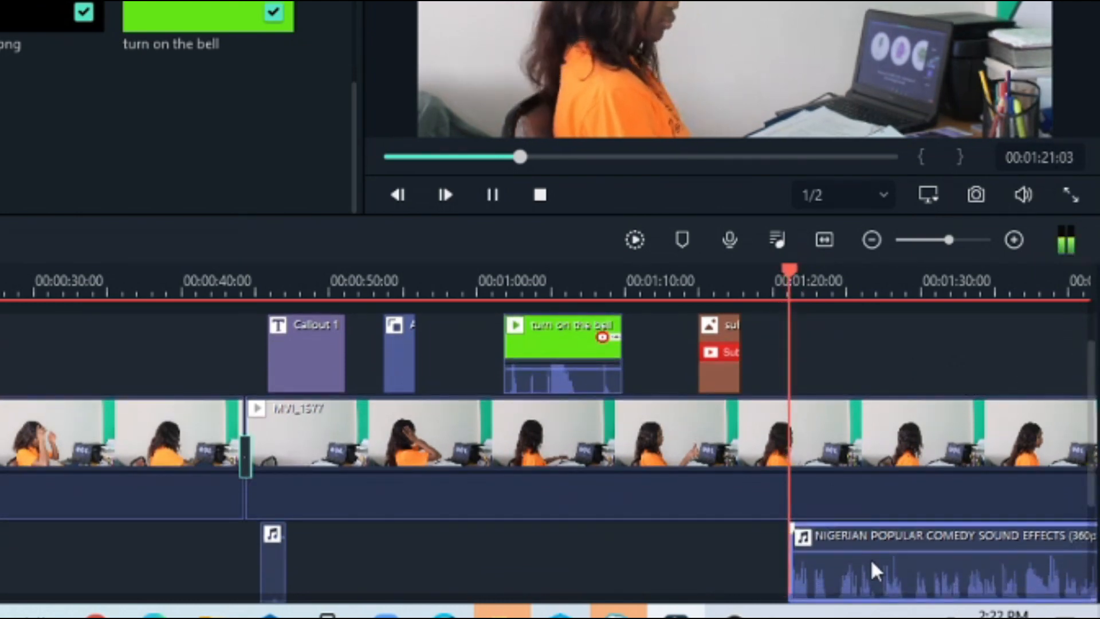
mouse_move(1094, 434)
left_mouse_down()
mouse_move(1094, 451)
mouse_move(1094, 434)
left_mouse_up()
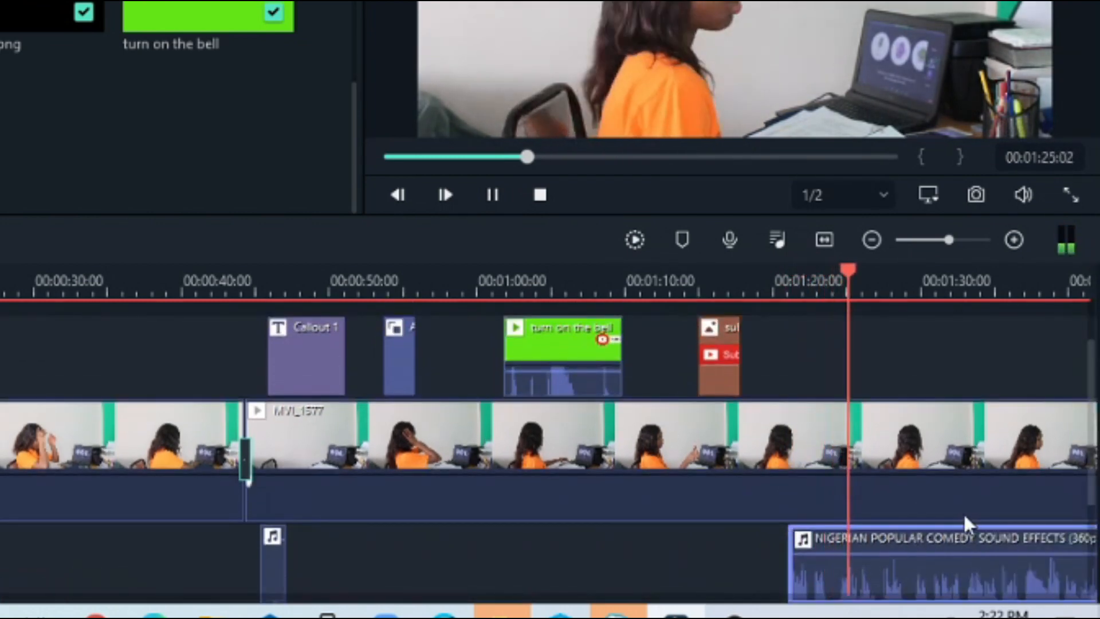
key("space")
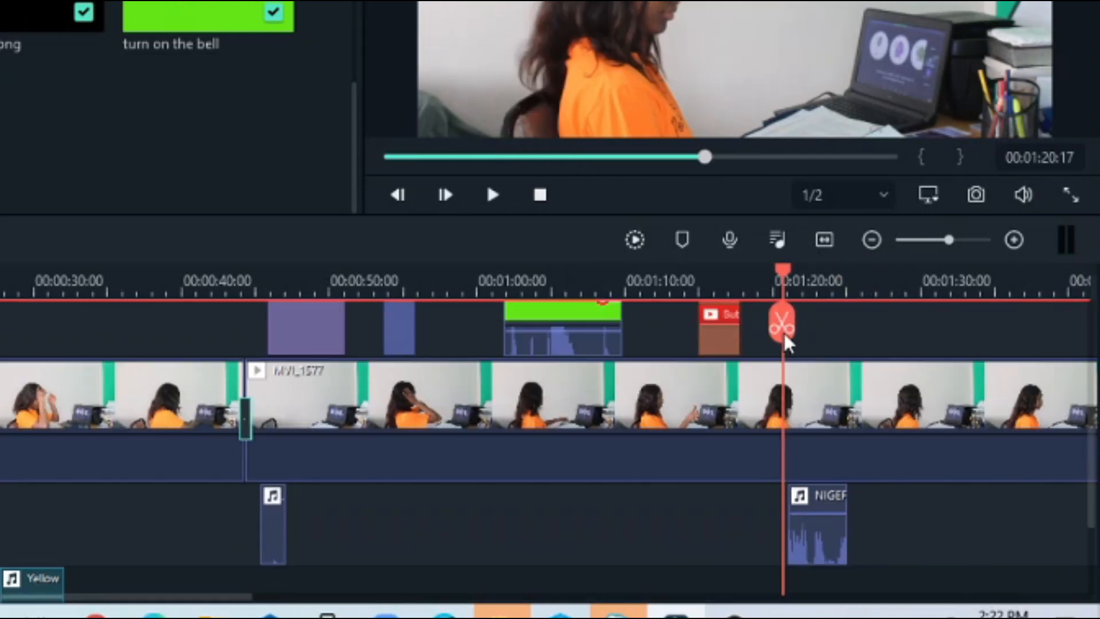
key("space")
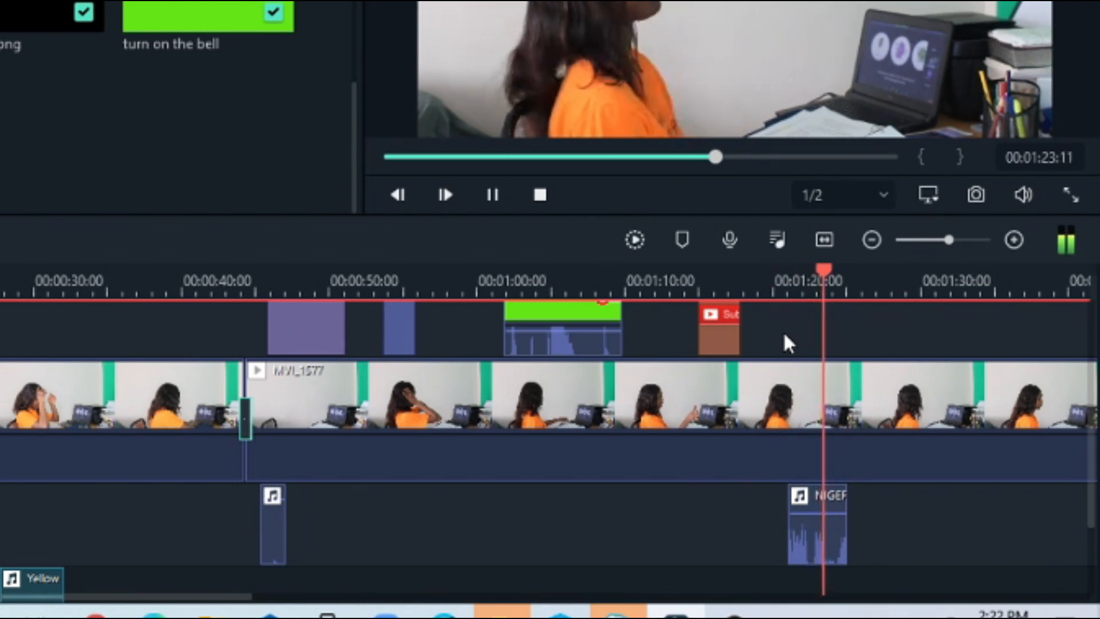
key("space")
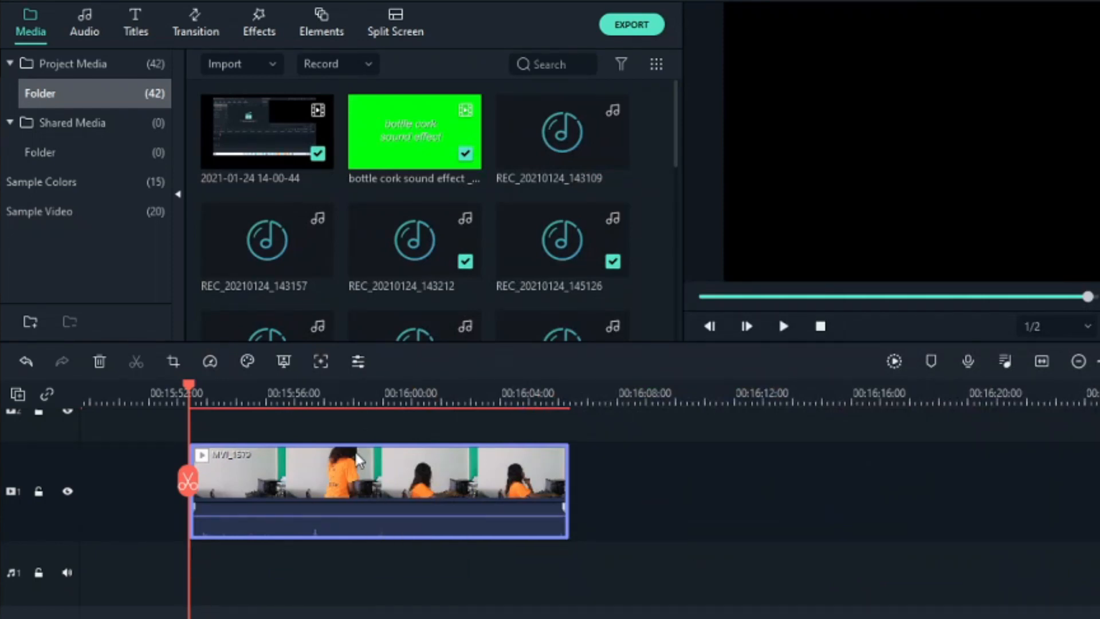
Step: Raise the audio level of the MVI_1579 clip and open its Pan & Zoom settings
left_click_drag(359, 511, 367, 479)
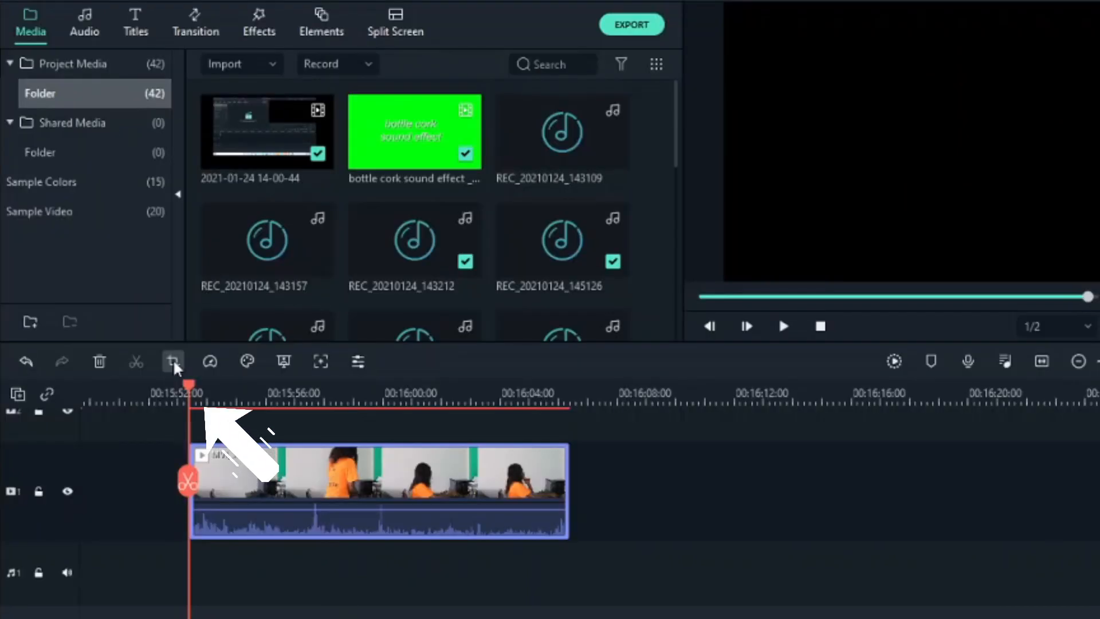
left_click(318, 136)
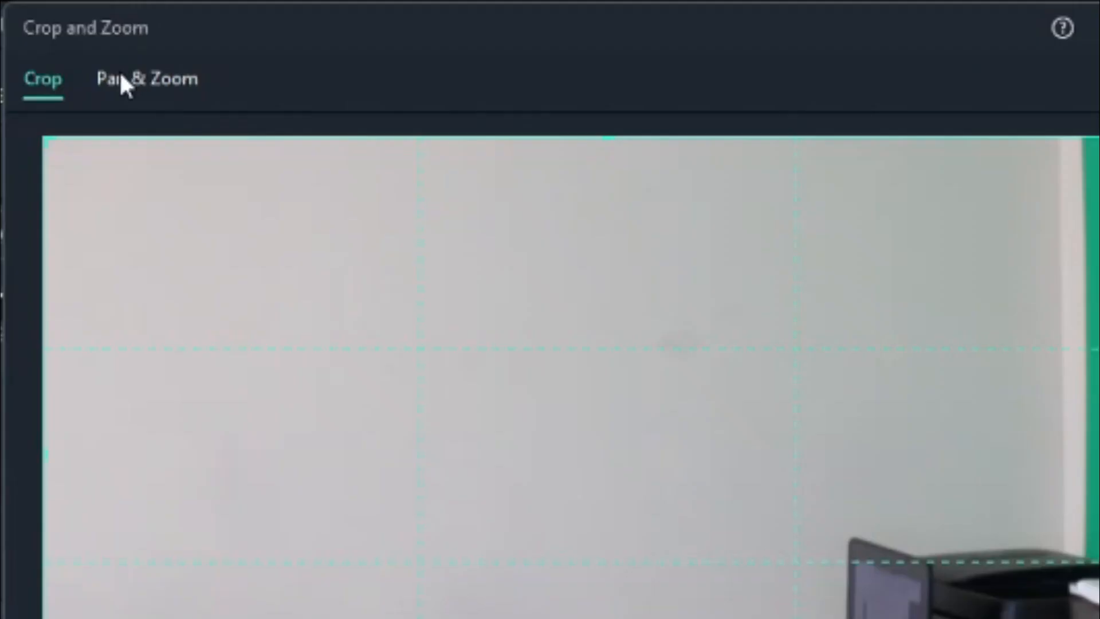
left_click(334, 22)
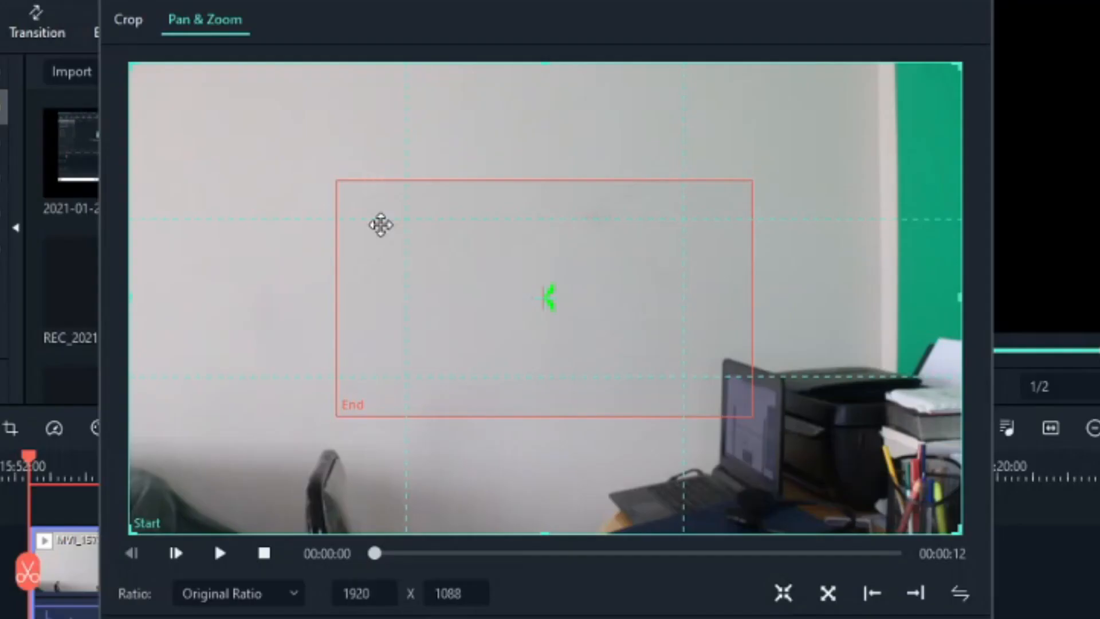
Step: Move the Pan & Zoom End frame toward the upper-right area of the picture and preview the movement
left_click(421, 261)
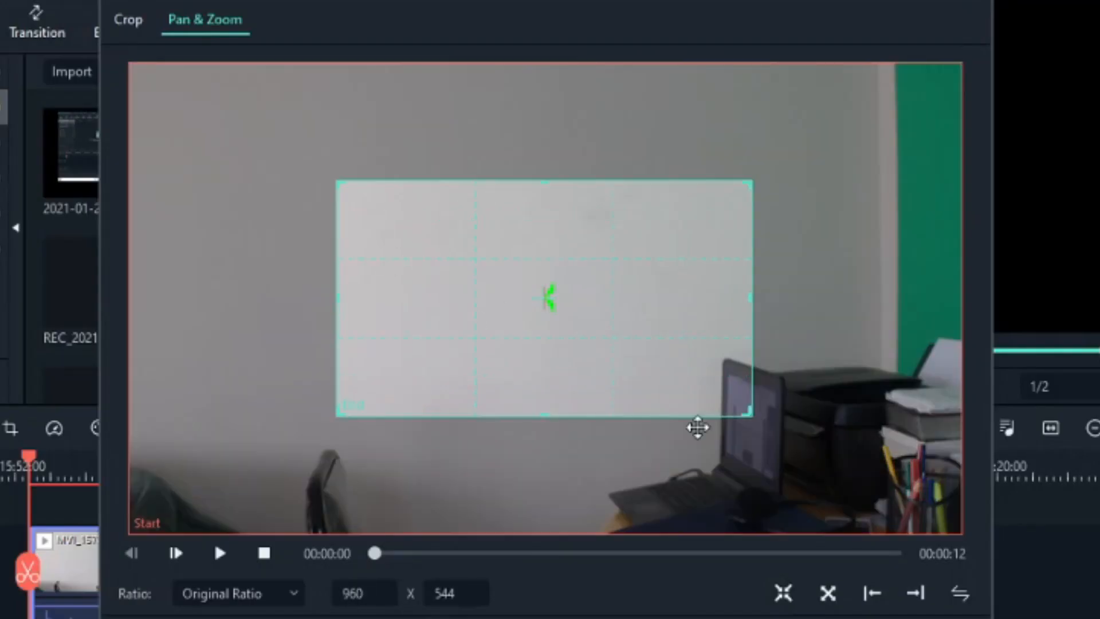
left_click_drag(582, 317, 700, 214)
left_click(220, 552)
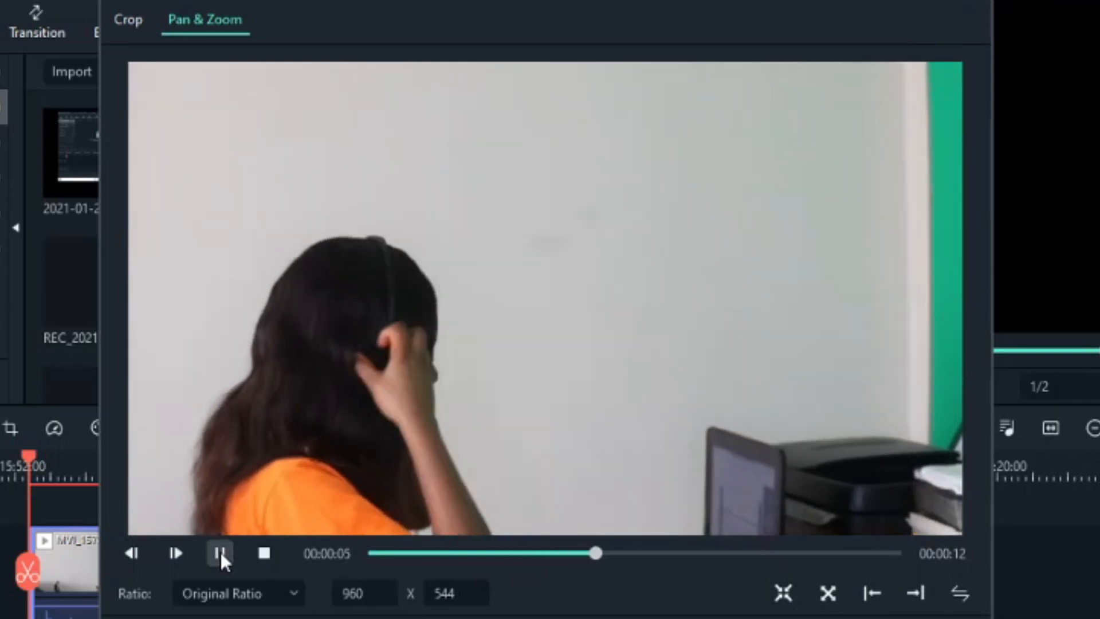
left_click(221, 552)
Step: Move the End frame to the lower-left corner of the picture and preview the resulting pan
left_click_drag(697, 290, 365, 483)
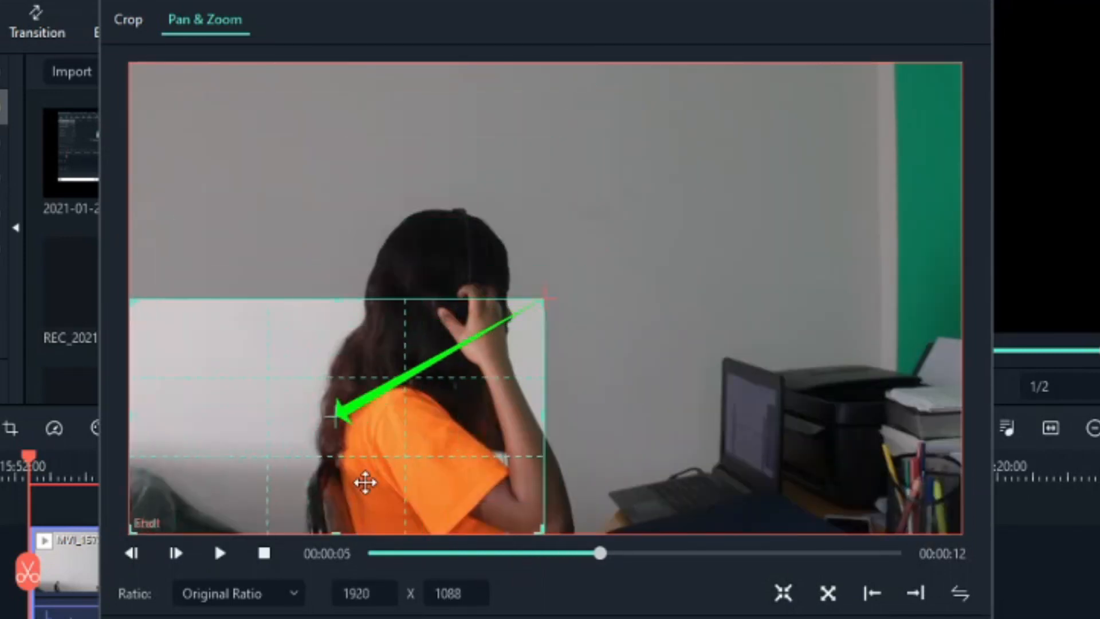
left_click(220, 552)
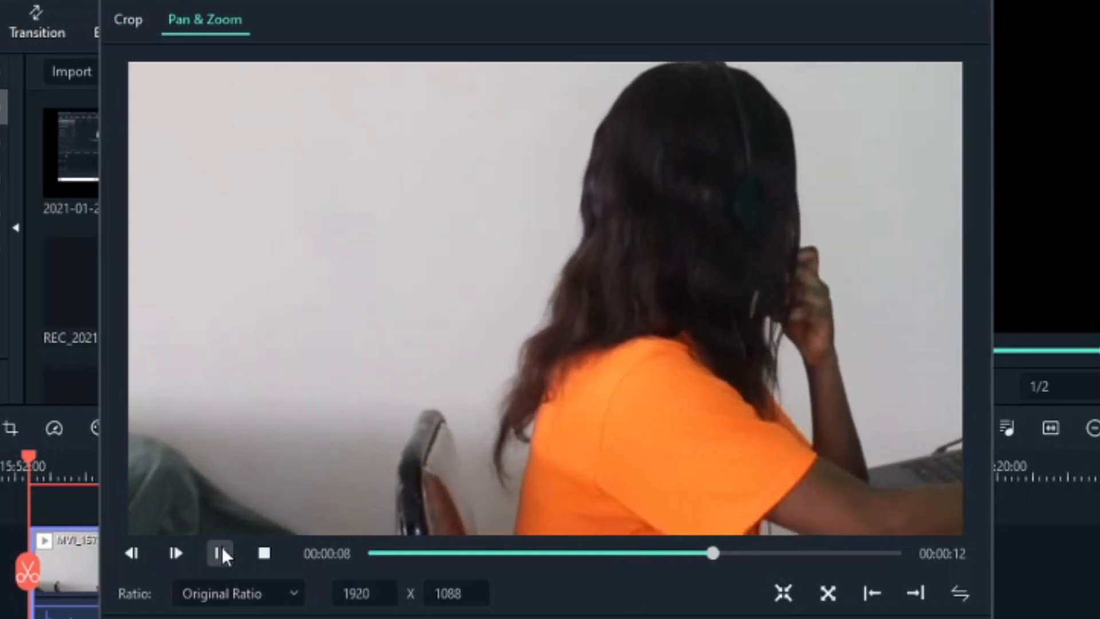
left_click(220, 553)
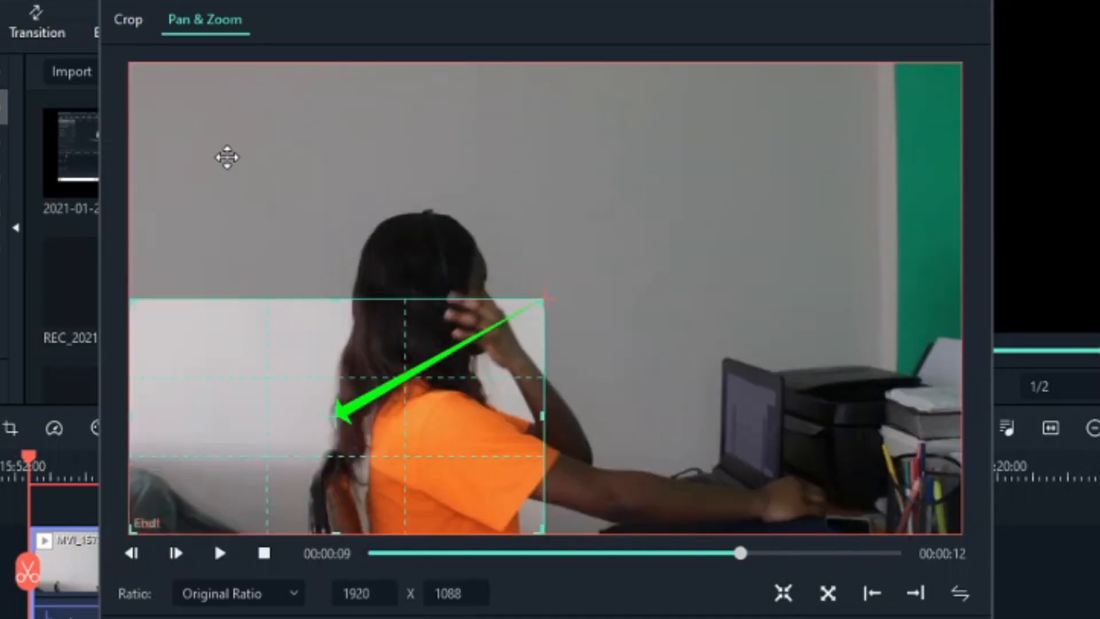
Step: Reposition the End frame in the upper-left corner of the picture and preview the pan
left_click_drag(247, 376, 197, 5)
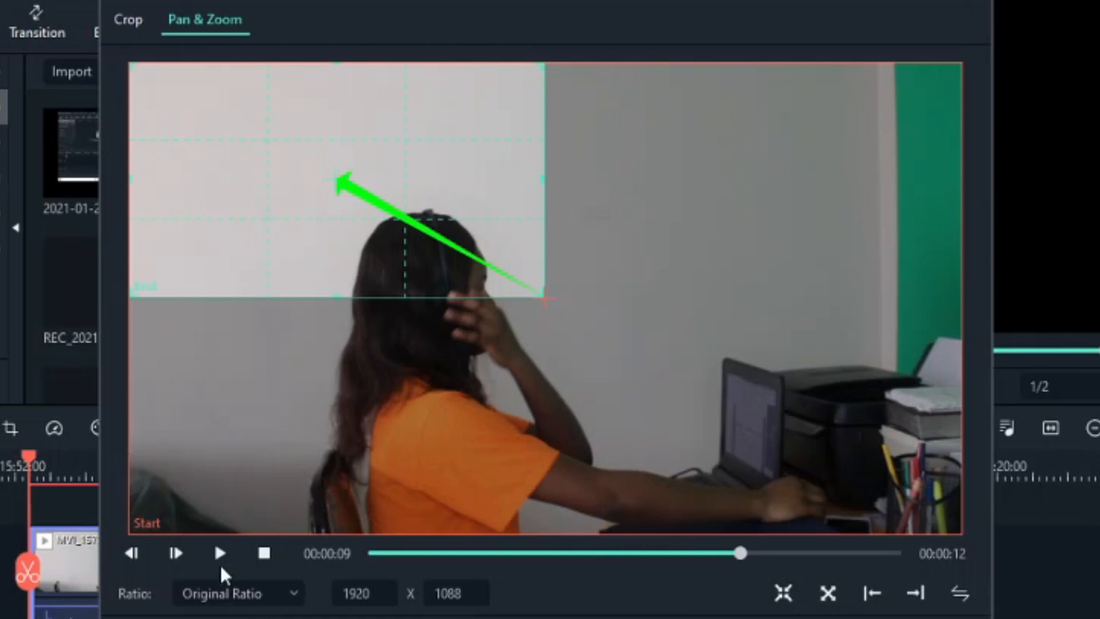
left_click(221, 555)
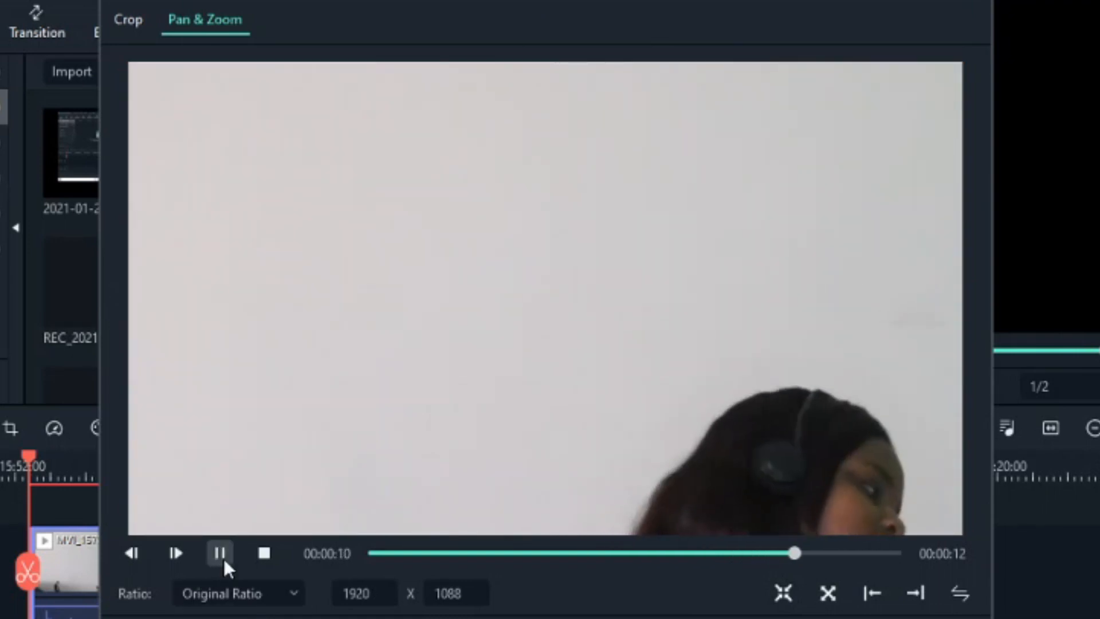
left_click(221, 554)
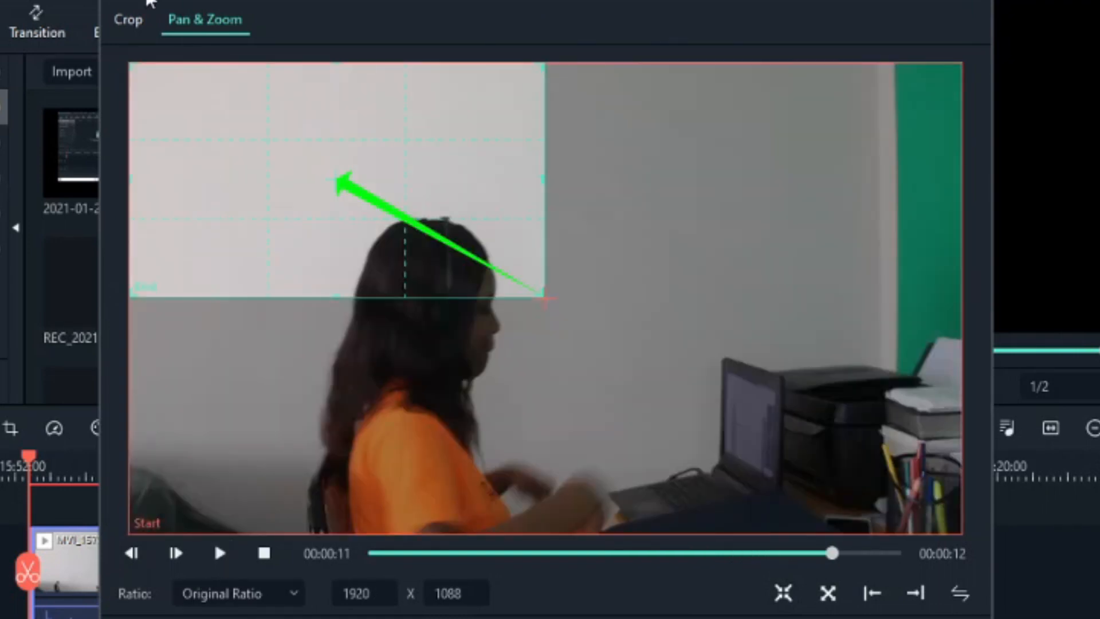
Step: Switch to cropping, shrink the crop frame to 1419 x 804, center it more on the picture and preview it
left_click(130, 23)
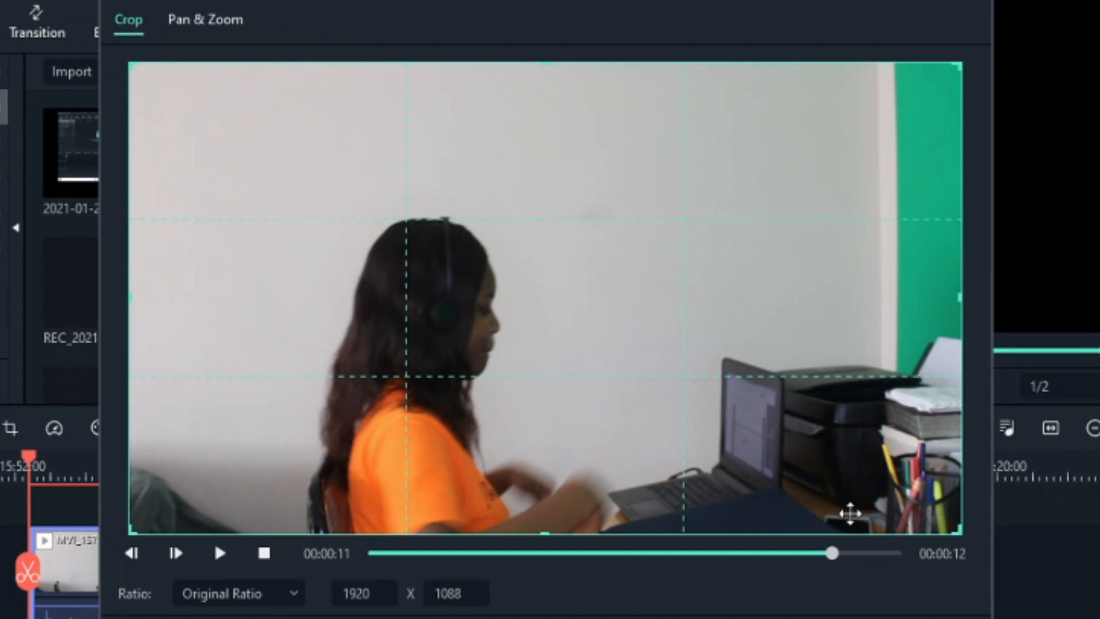
left_click_drag(961, 533, 743, 409)
left_click_drag(639, 323, 684, 384)
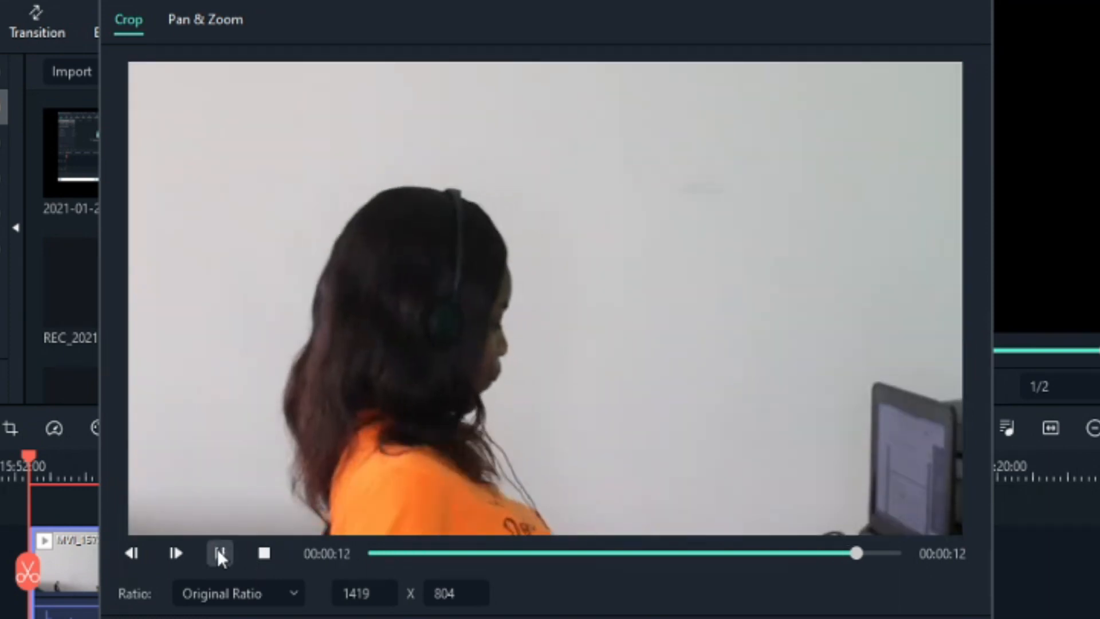
left_click(219, 552)
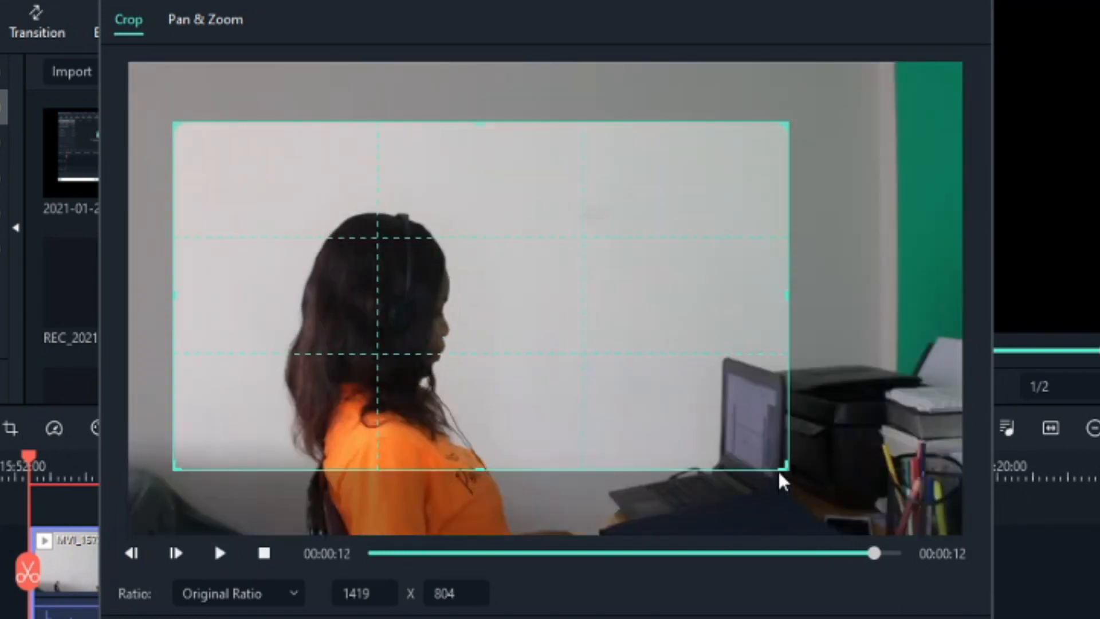
Step: Reduce the crop frame to 964 x 546, shift it down around the woman's head and preview the crop
left_click_drag(780, 463, 585, 351)
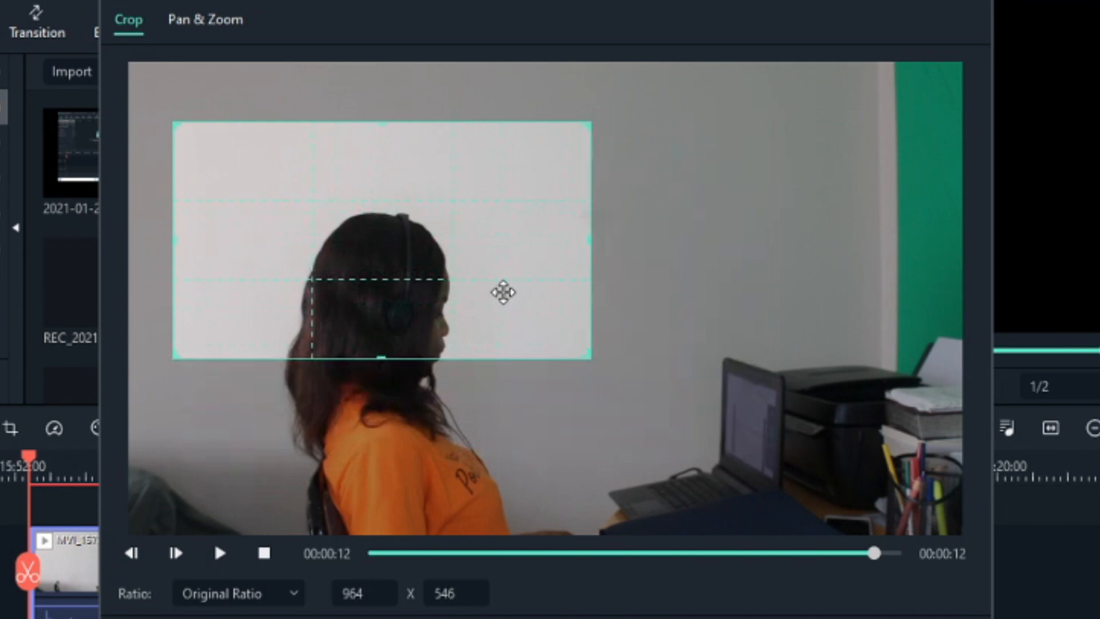
left_click_drag(501, 292, 519, 328)
left_click(229, 544)
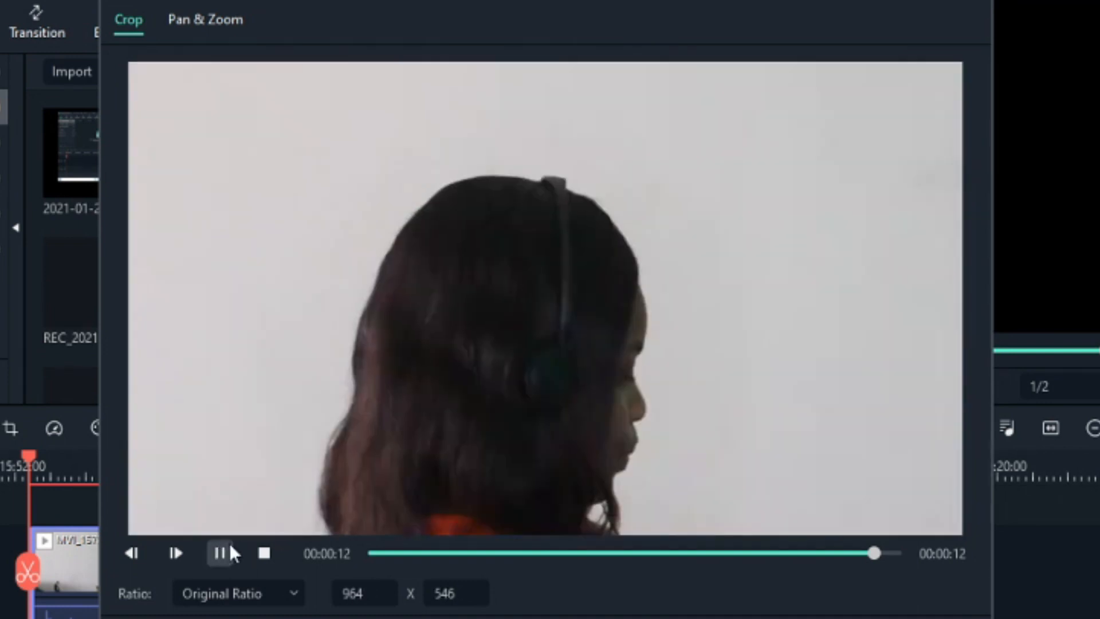